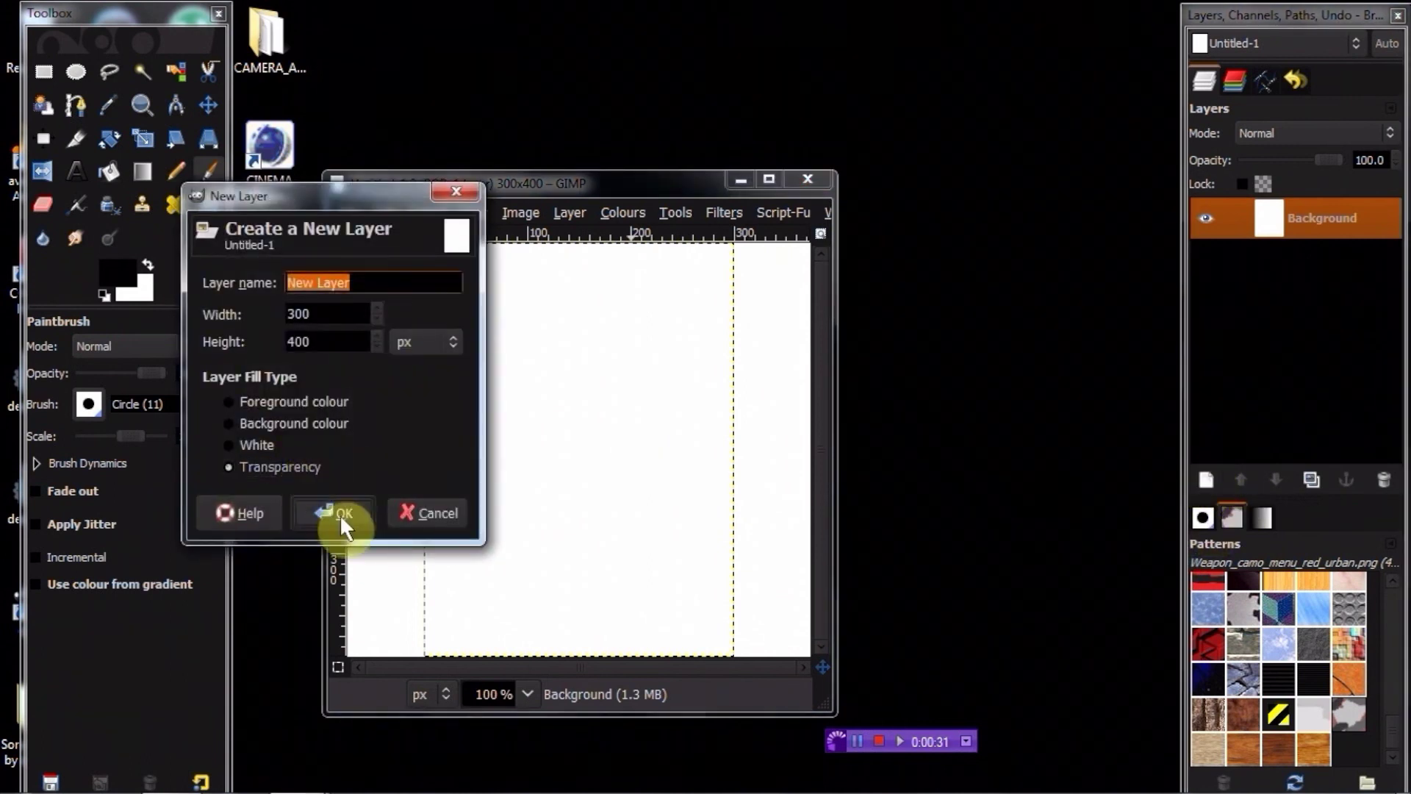
Add a transparent 300 × 400 px layer and delete the Background layer
{"action": "left_click", "coordinate": [339, 514]}
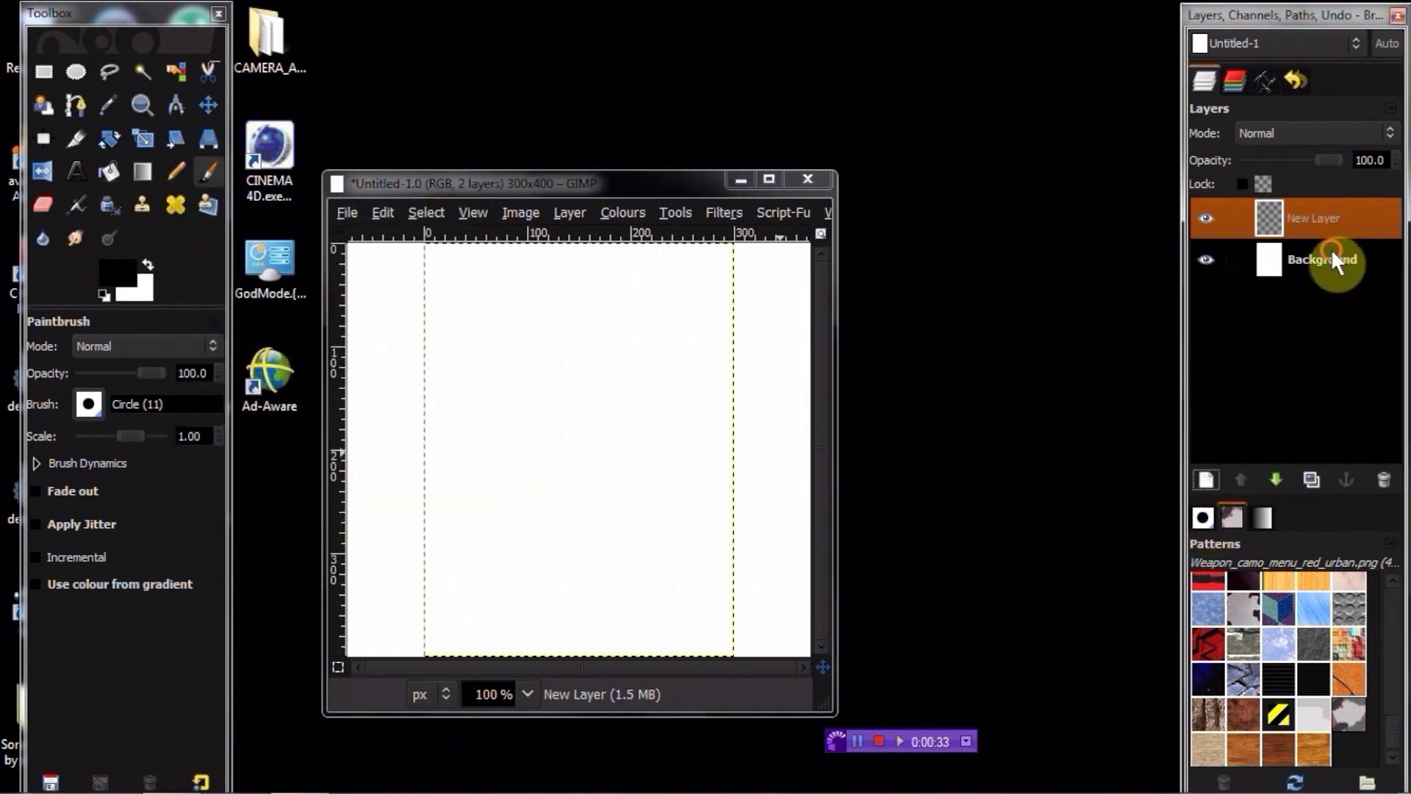
{"action": "right_click", "coordinate": [1330, 248]}
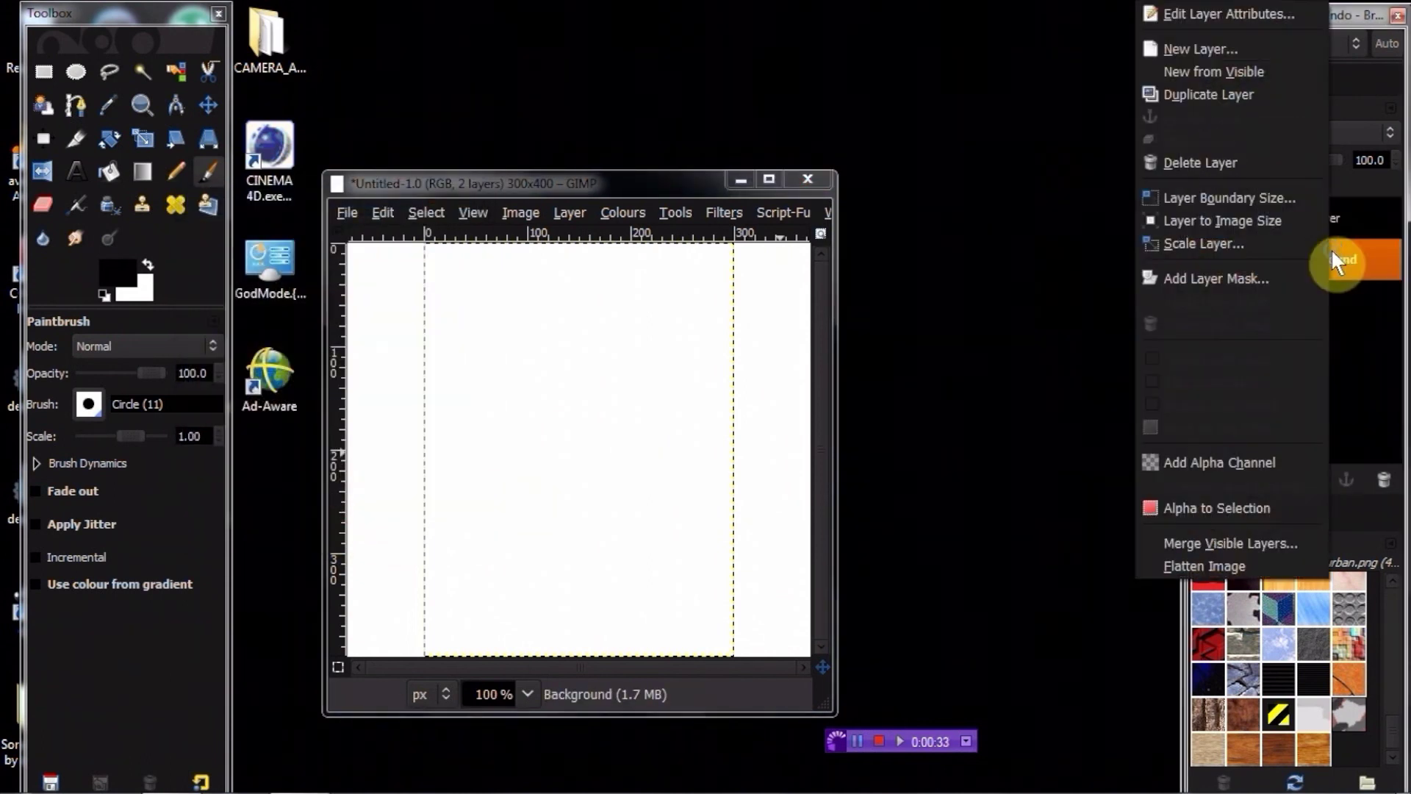
{"action": "left_click", "coordinate": [1225, 162]}
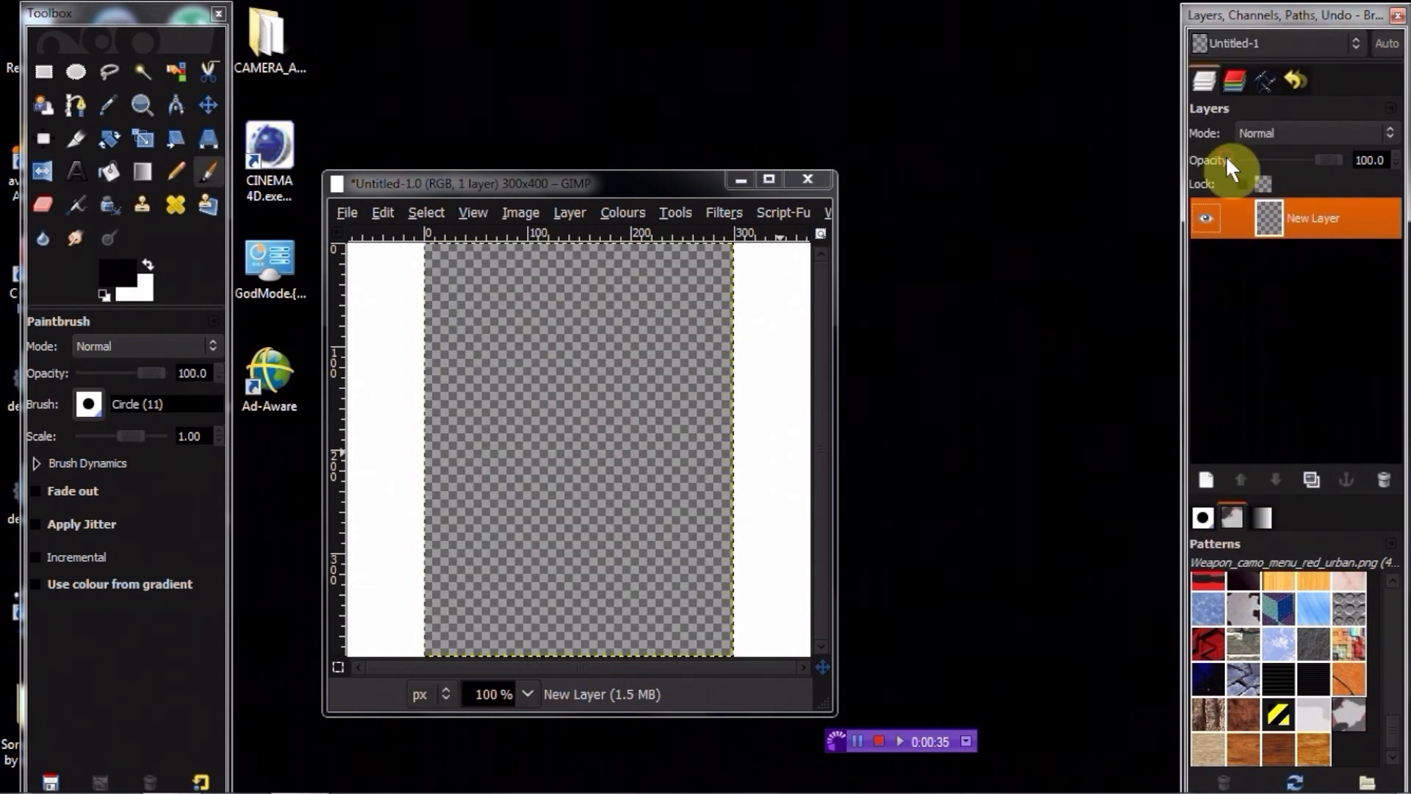
{"action": "left_click", "coordinate": [875, 744]}
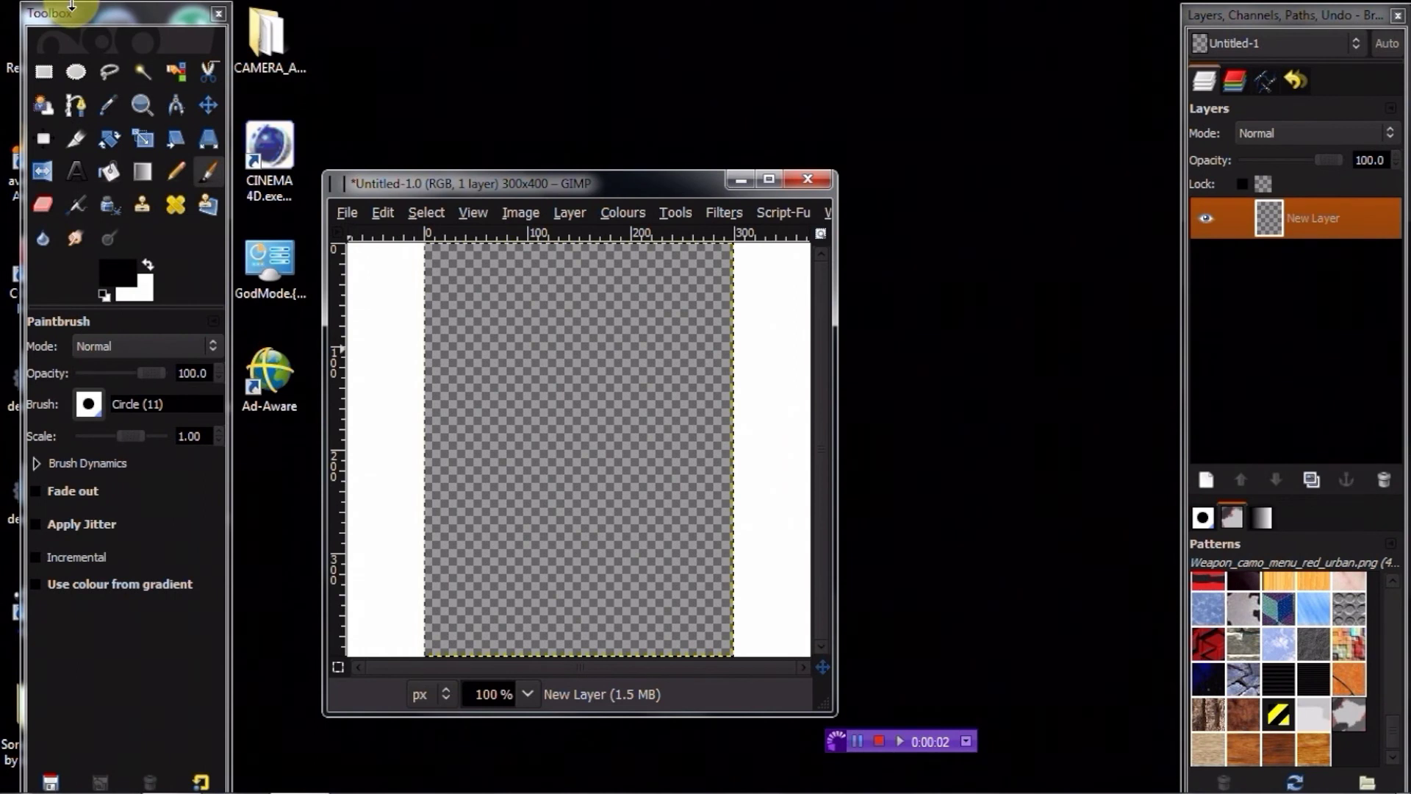
Select a rectangle of about 271 × 342 px on the layer and bucket-fill it with the Weapon_camo_menu_red_urban.png pattern
{"action": "left_click", "coordinate": [44, 68]}
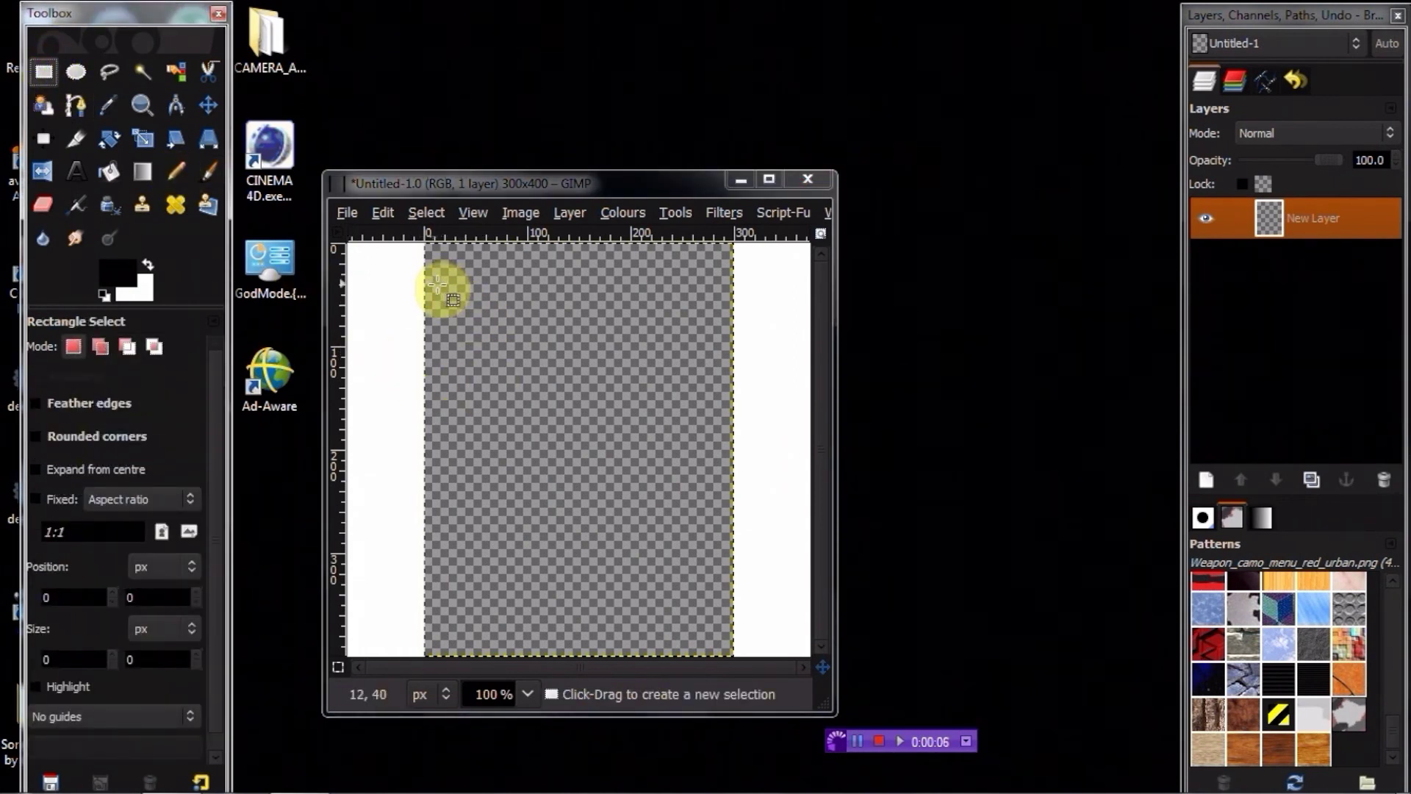
{"action": "left_click_drag", "start_coordinate": [438, 287], "coordinate": [718, 639]}
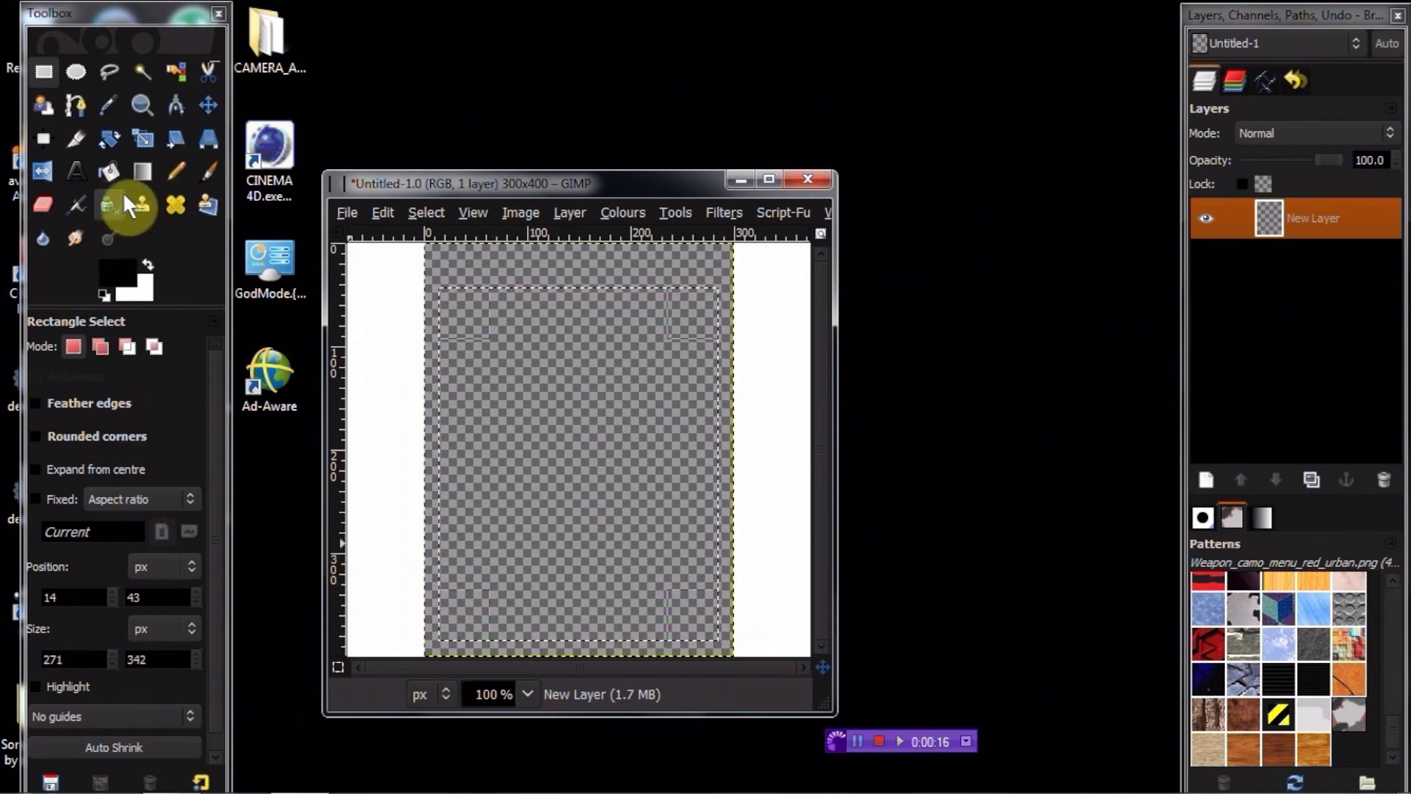
{"action": "left_click", "coordinate": [103, 175]}
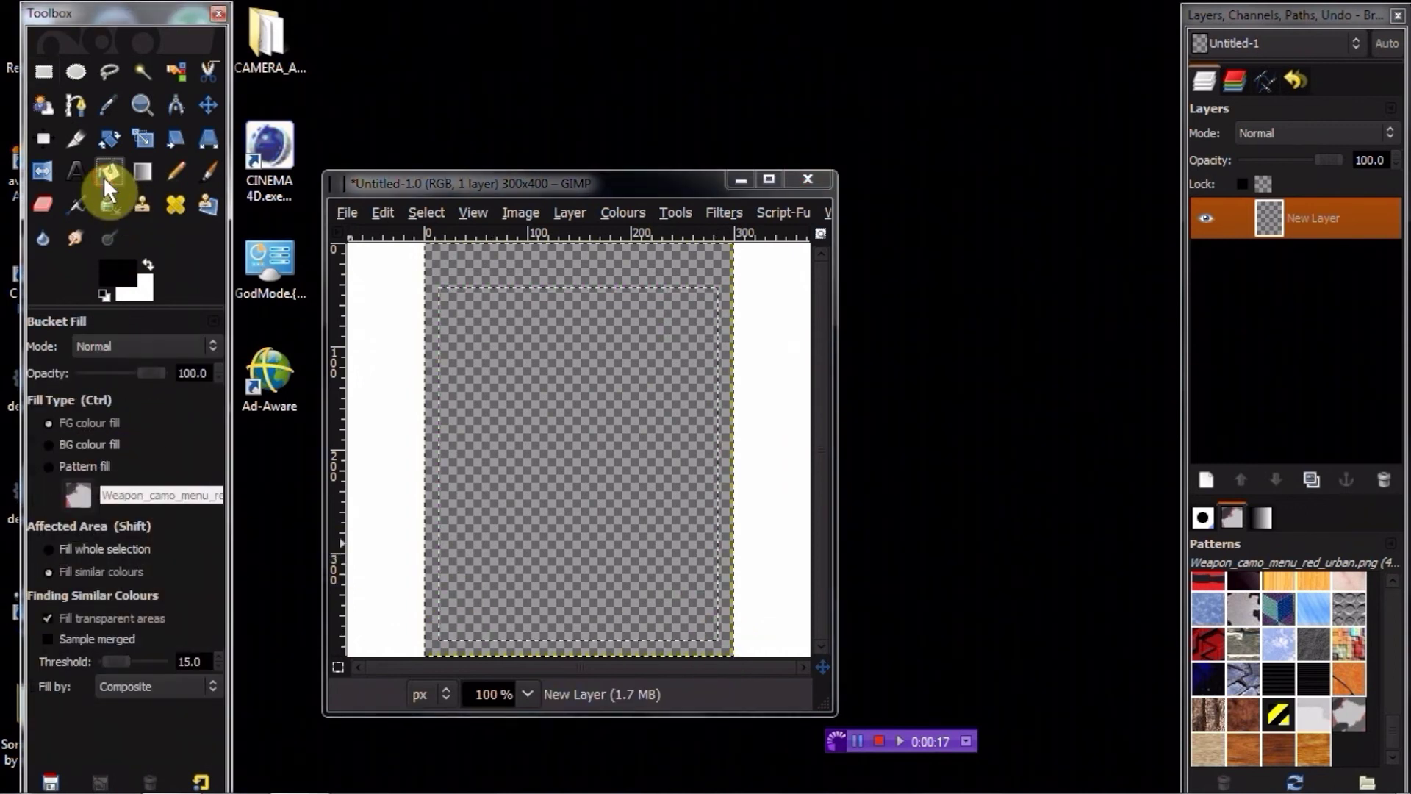
{"action": "left_click", "coordinate": [73, 467]}
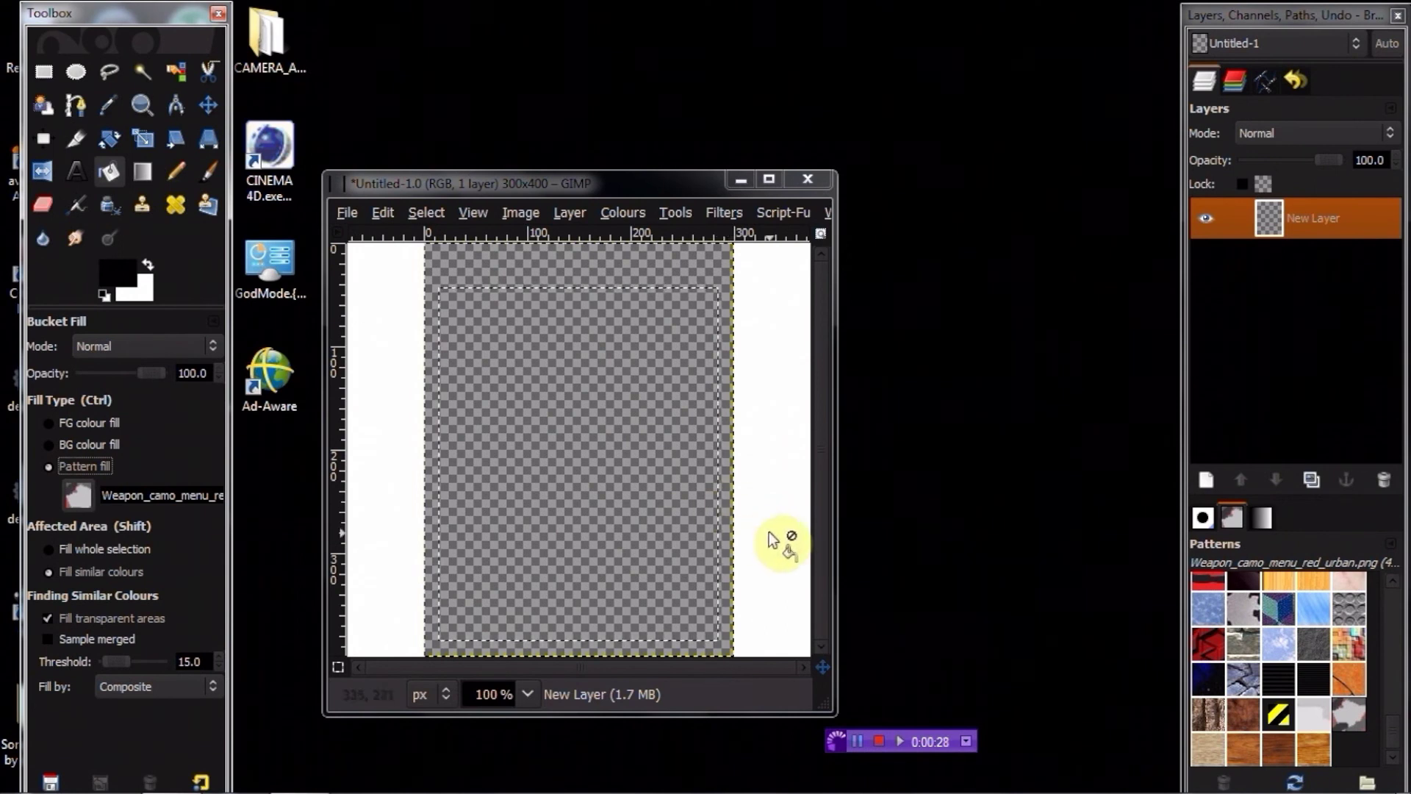
{"action": "left_click", "coordinate": [691, 492]}
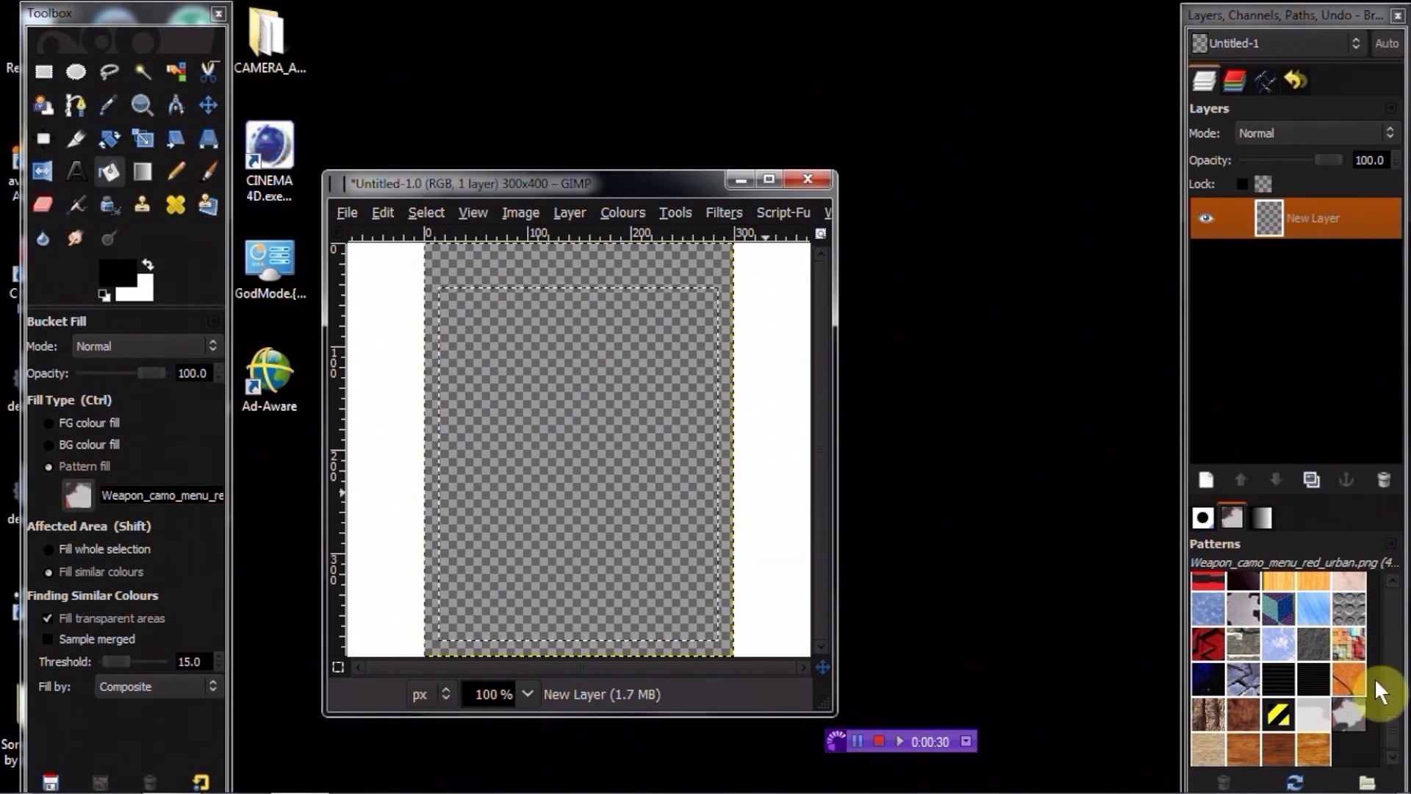
{"action": "left_click", "coordinate": [1357, 703]}
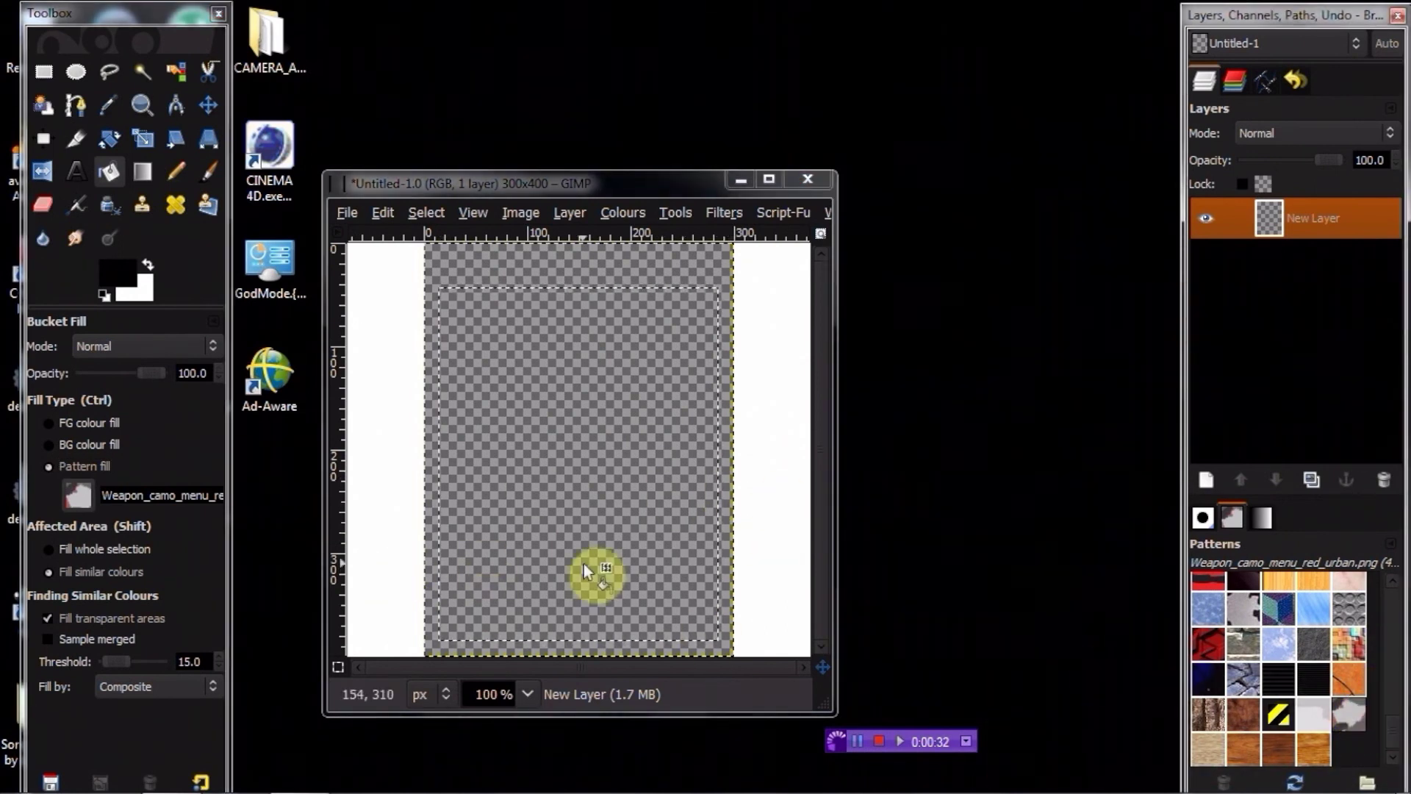
{"action": "left_click", "coordinate": [552, 451]}
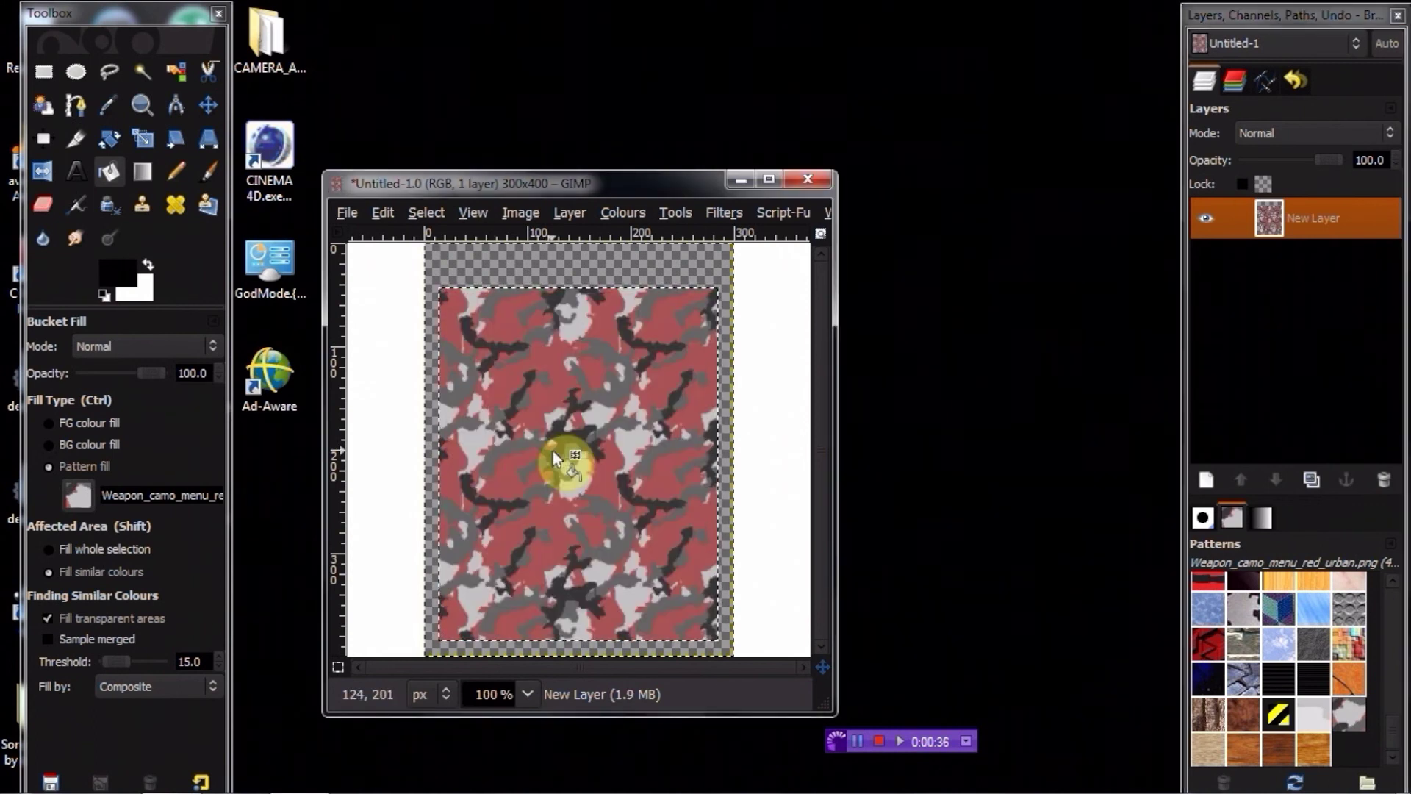
Add a transparent layer above the camo and stroke the selection on it with a 10 px solid black line
{"action": "left_click", "coordinate": [1209, 481]}
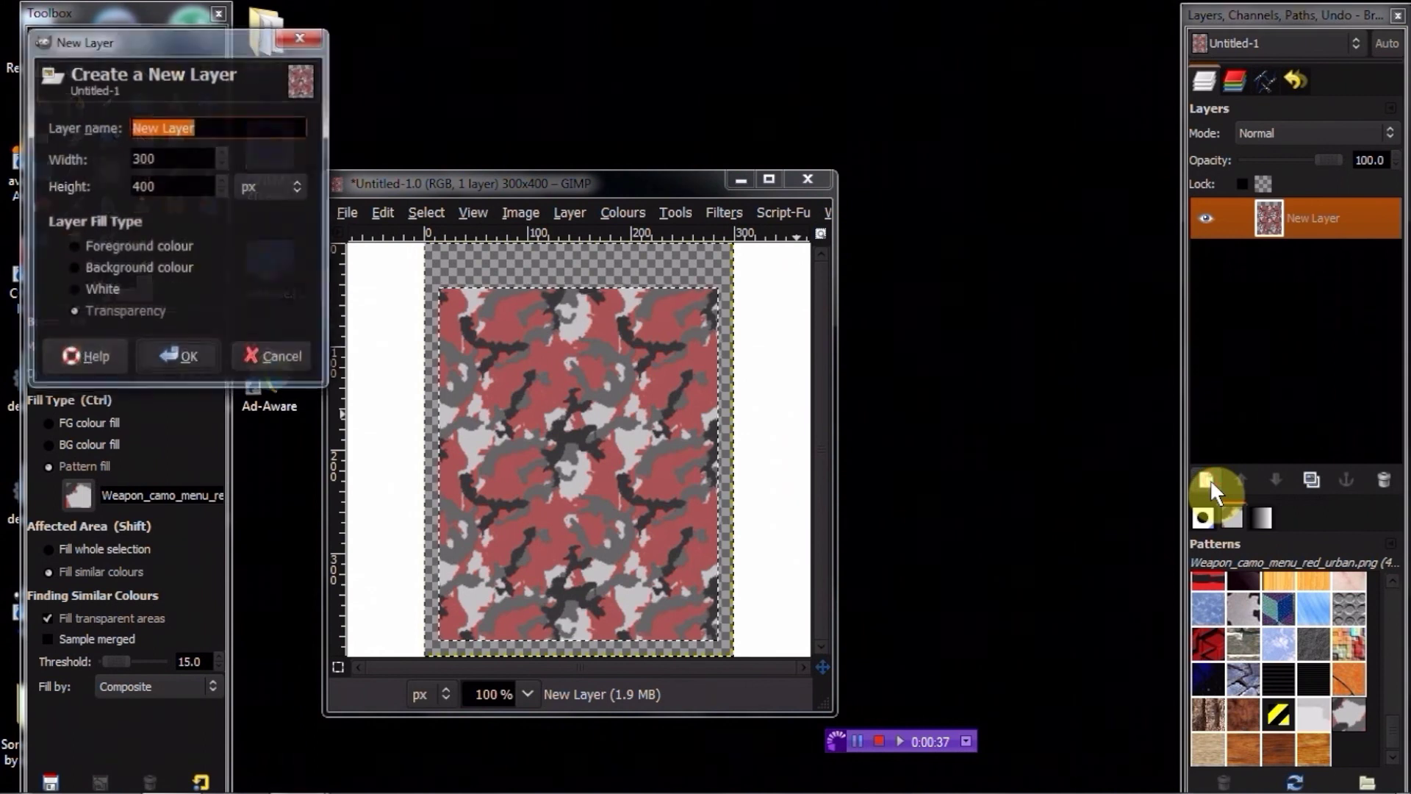
{"action": "left_click", "coordinate": [208, 354]}
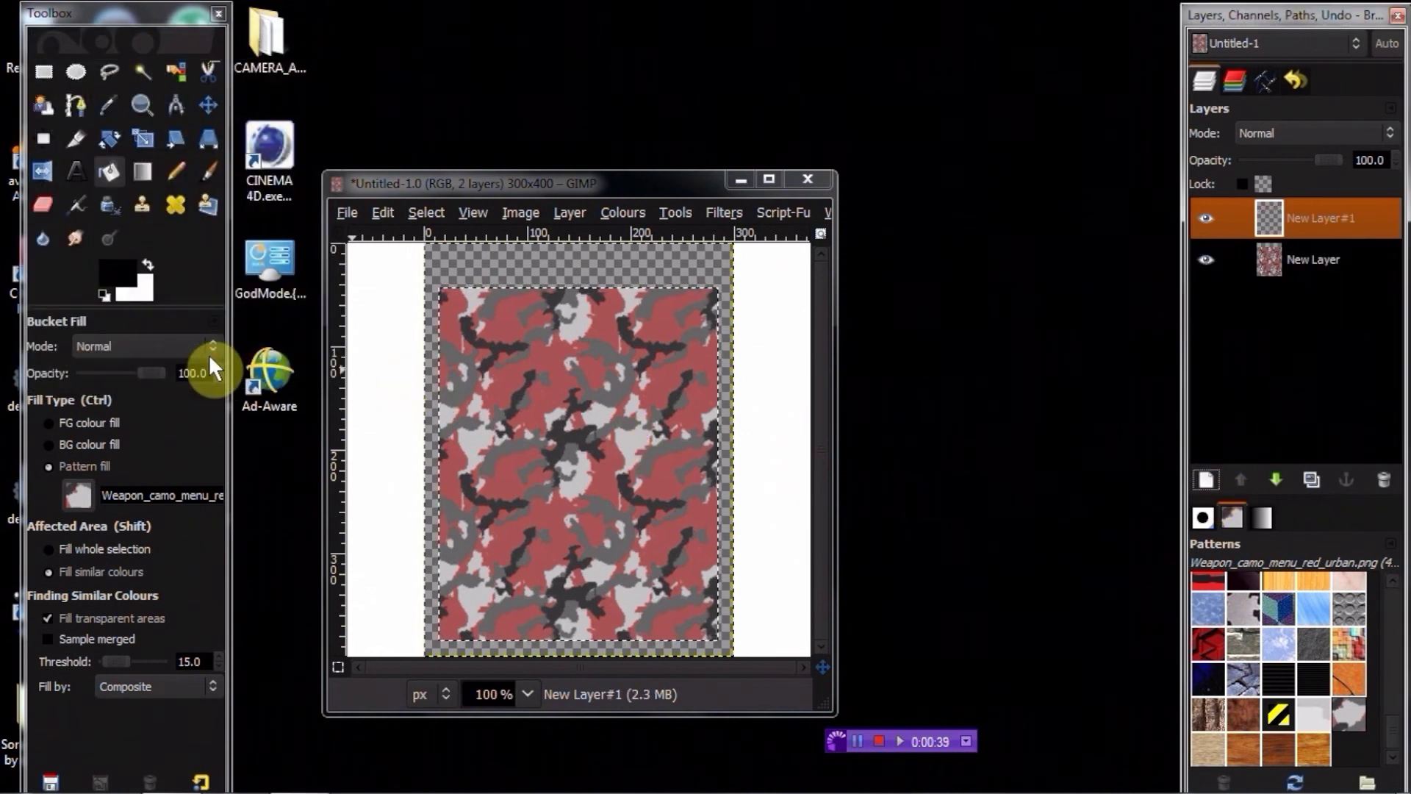
{"action": "left_click", "coordinate": [378, 212]}
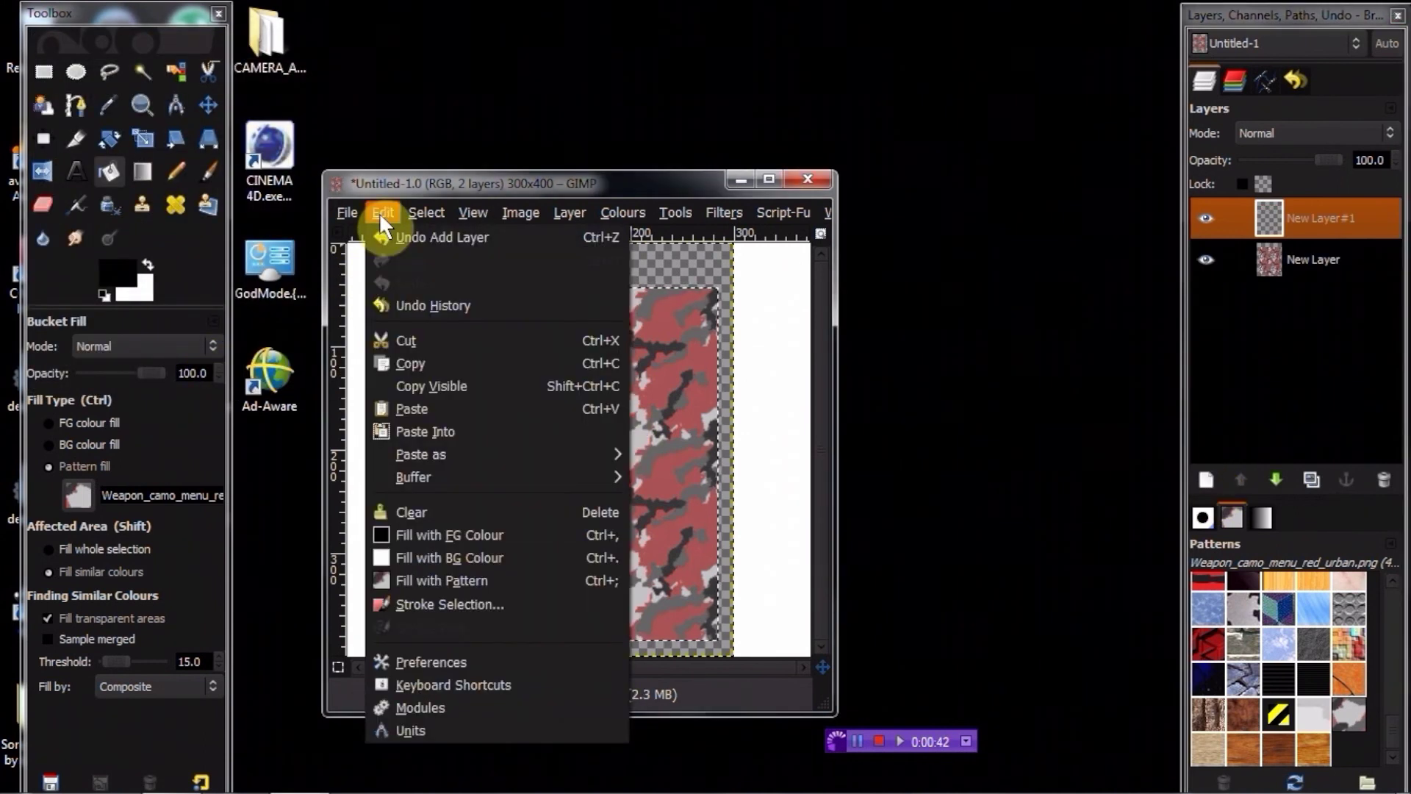
{"action": "left_click", "coordinate": [466, 603]}
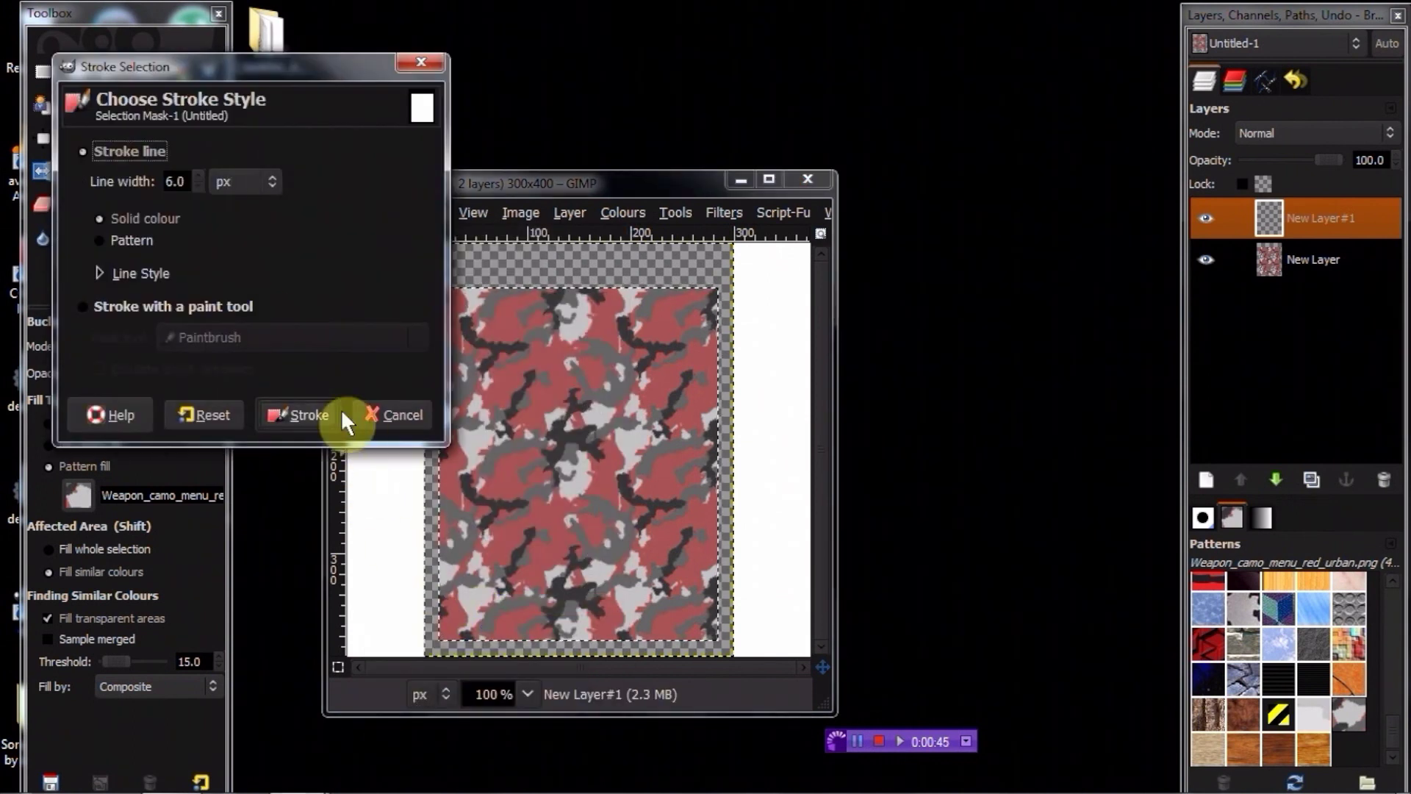
{"action": "left_click", "coordinate": [199, 176]}
{"action": "left_click", "coordinate": [199, 177]}
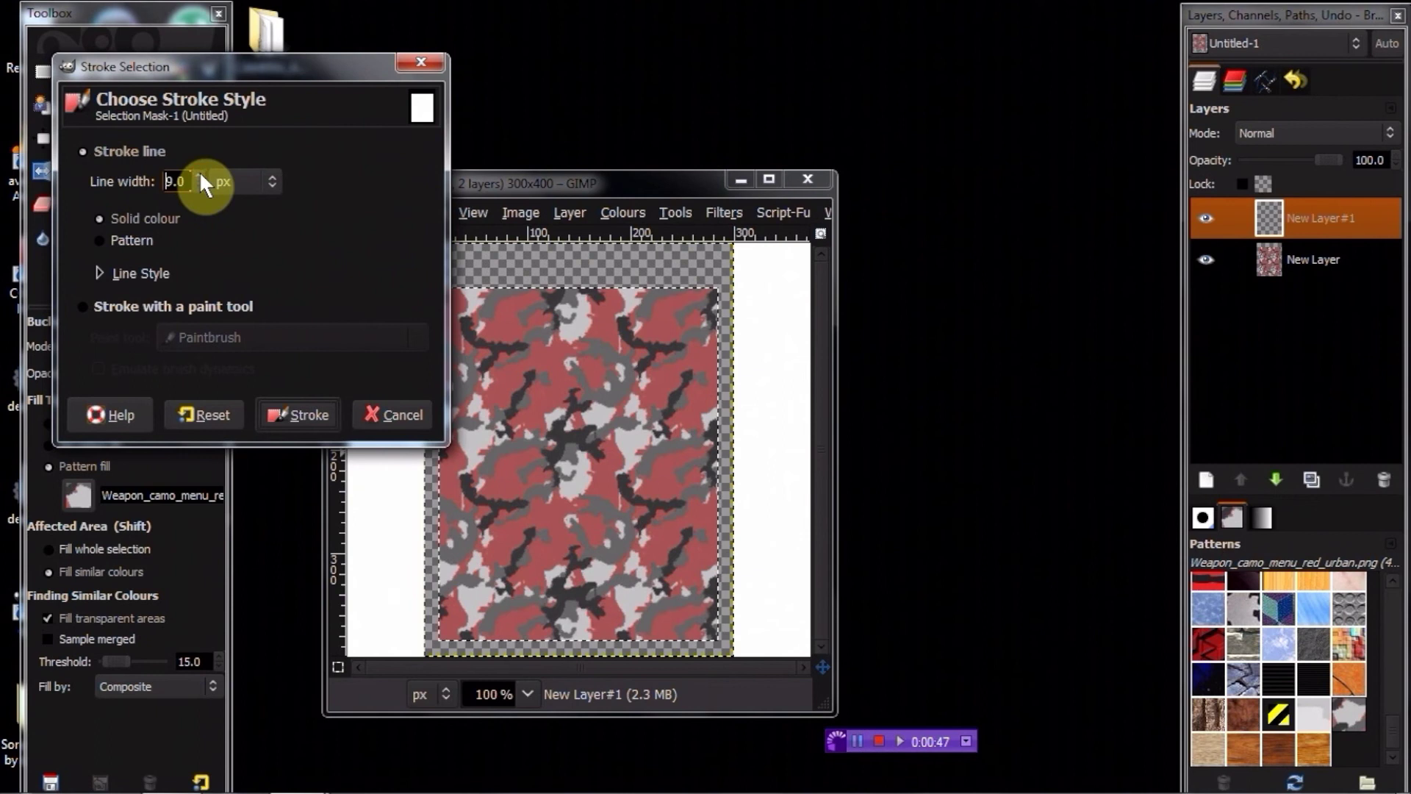
{"action": "left_click", "coordinate": [199, 177]}
{"action": "left_click_drag", "start_coordinate": [301, 60], "coordinate": [416, 64]}
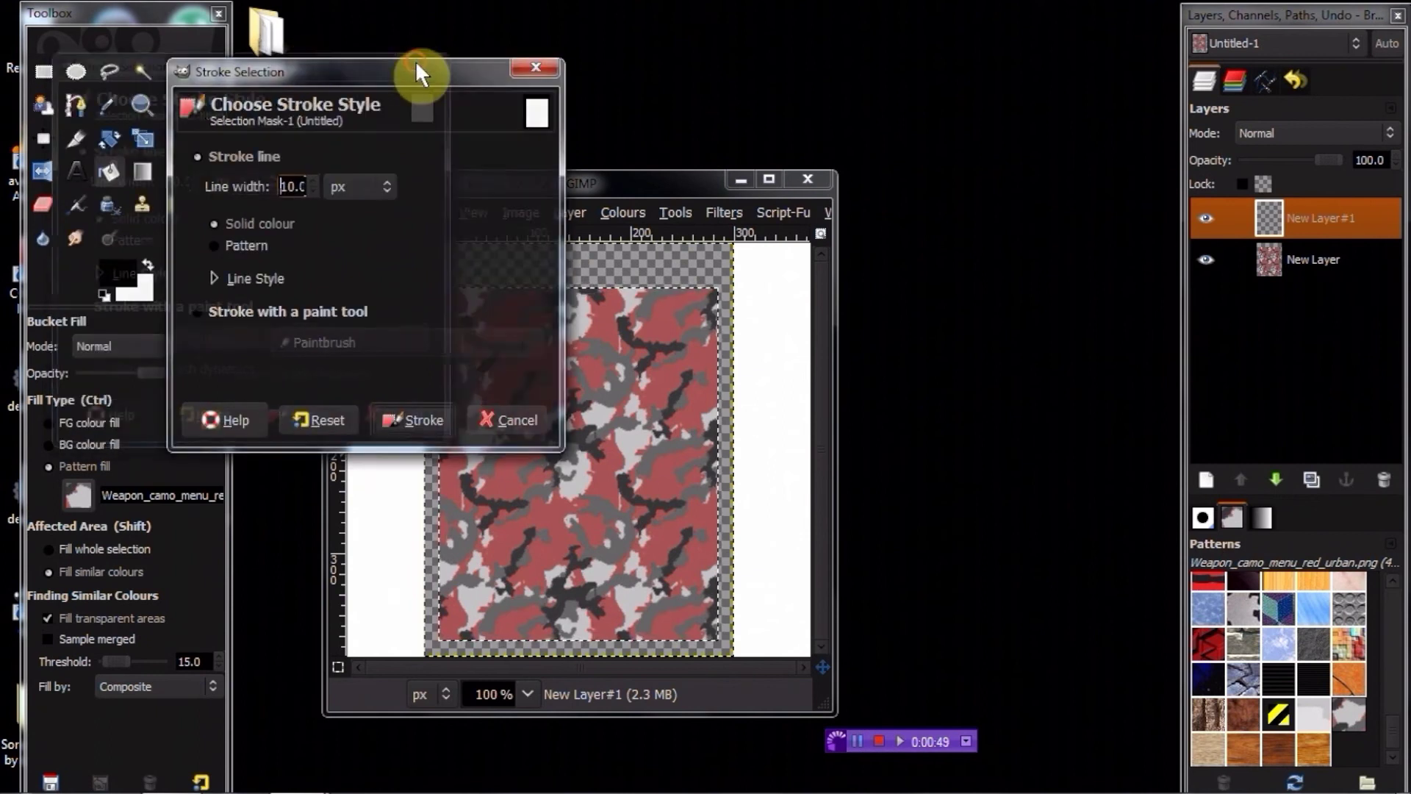
{"action": "left_click", "coordinate": [402, 403]}
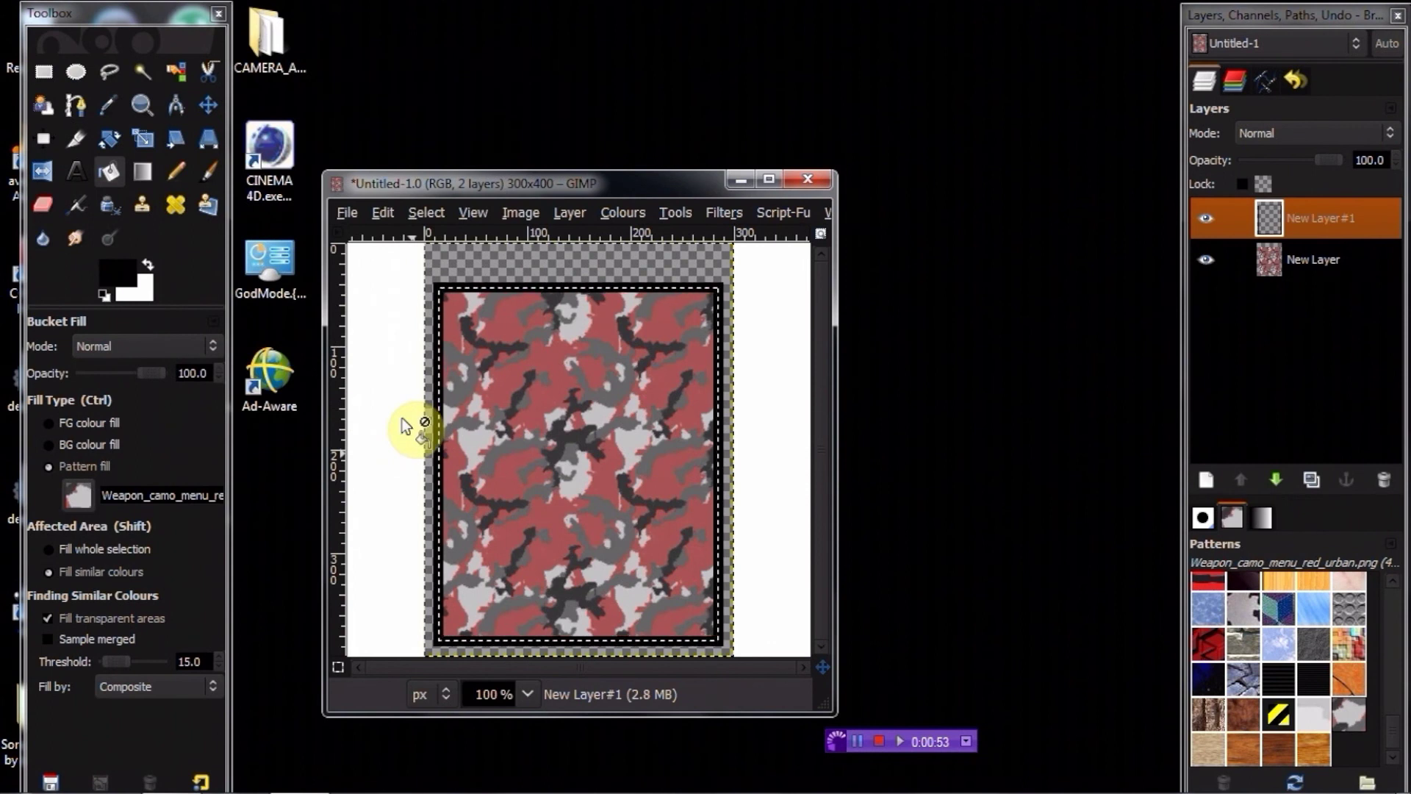
Make white the foreground colour and stroke the rectangular selection with a 7 px solid line
{"action": "left_click", "coordinate": [149, 263]}
{"action": "left_click", "coordinate": [382, 212]}
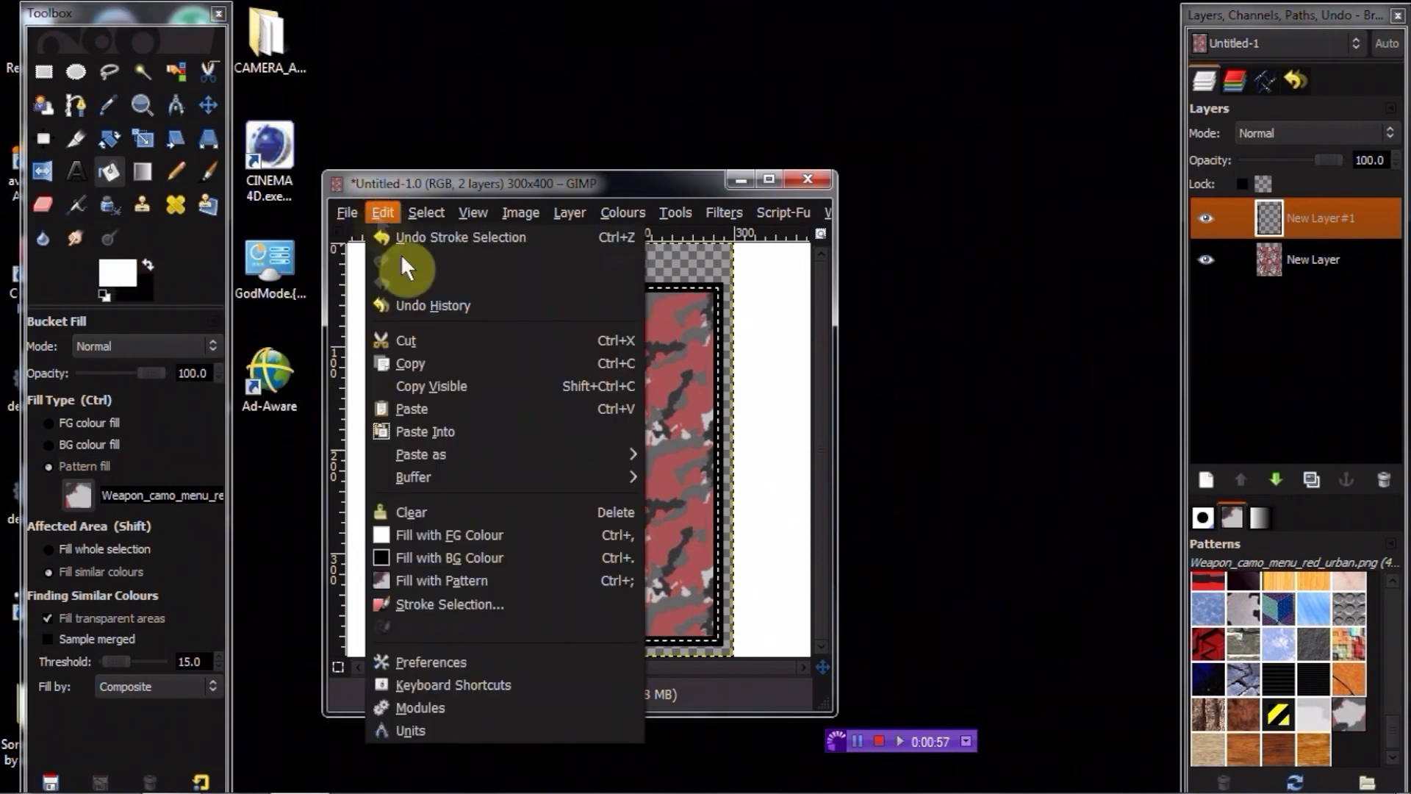
{"action": "left_click", "coordinate": [417, 607]}
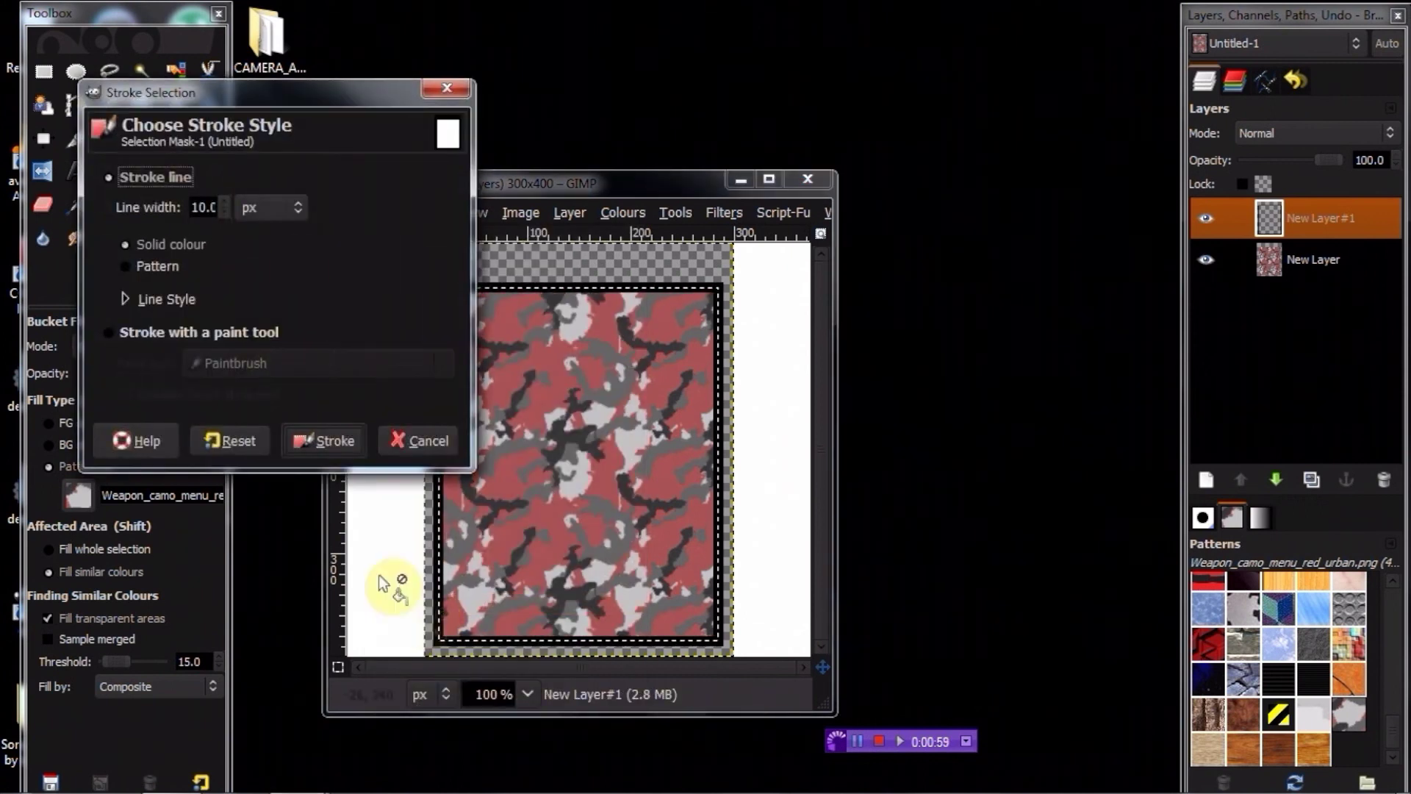
{"action": "left_click", "coordinate": [225, 212]}
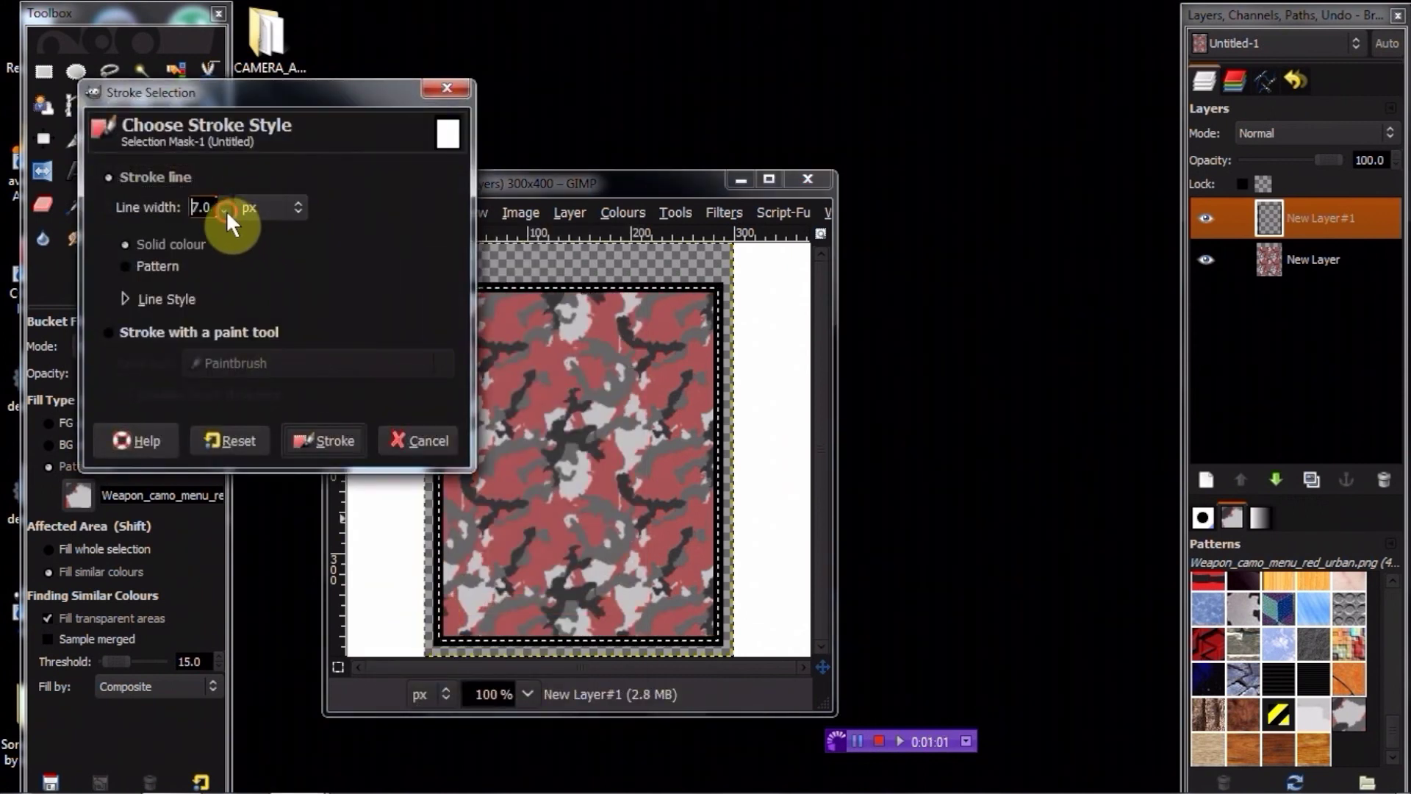
{"action": "left_click", "coordinate": [320, 442]}
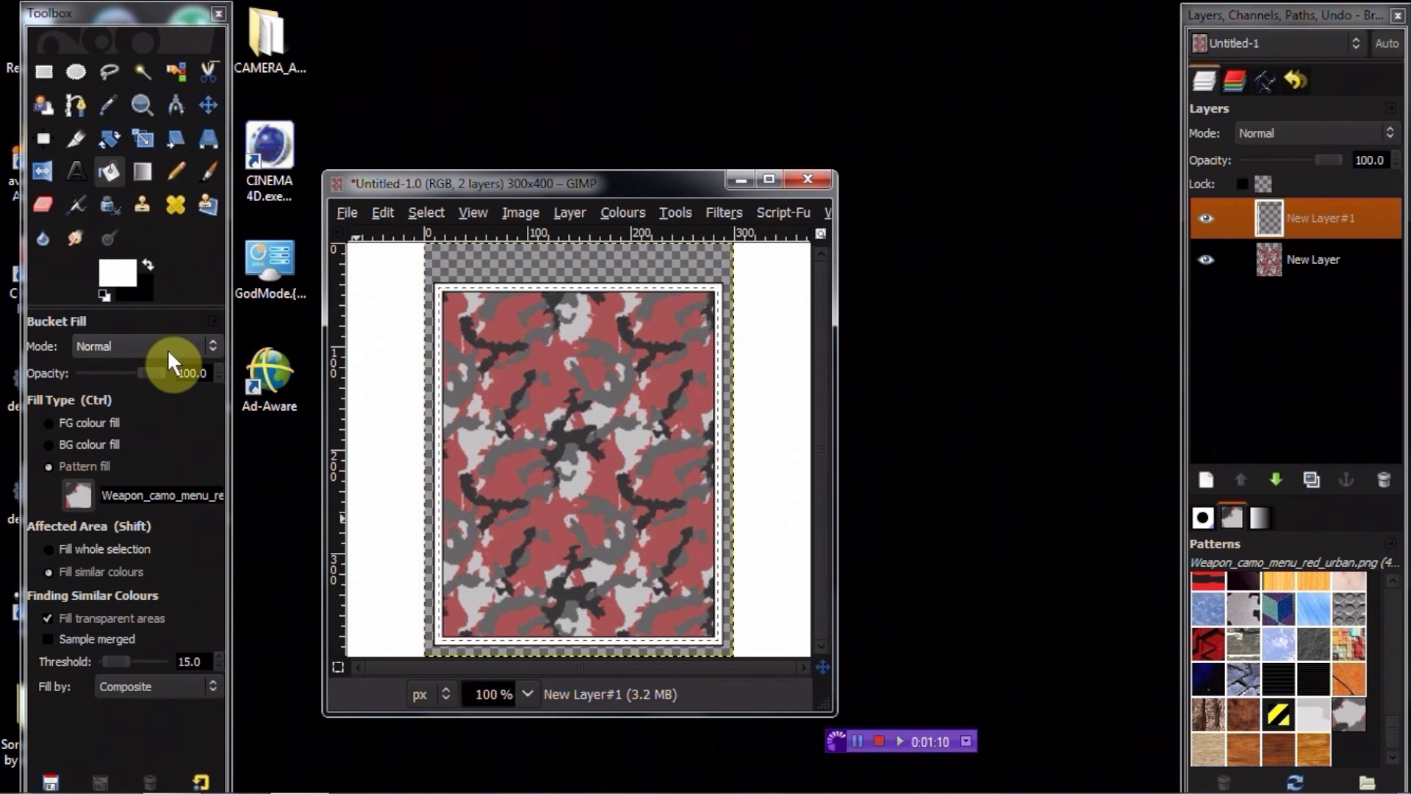
Stroke the rectangular selection with a 4 px solid line, using black as the foreground colour
{"action": "left_click", "coordinate": [383, 213]}
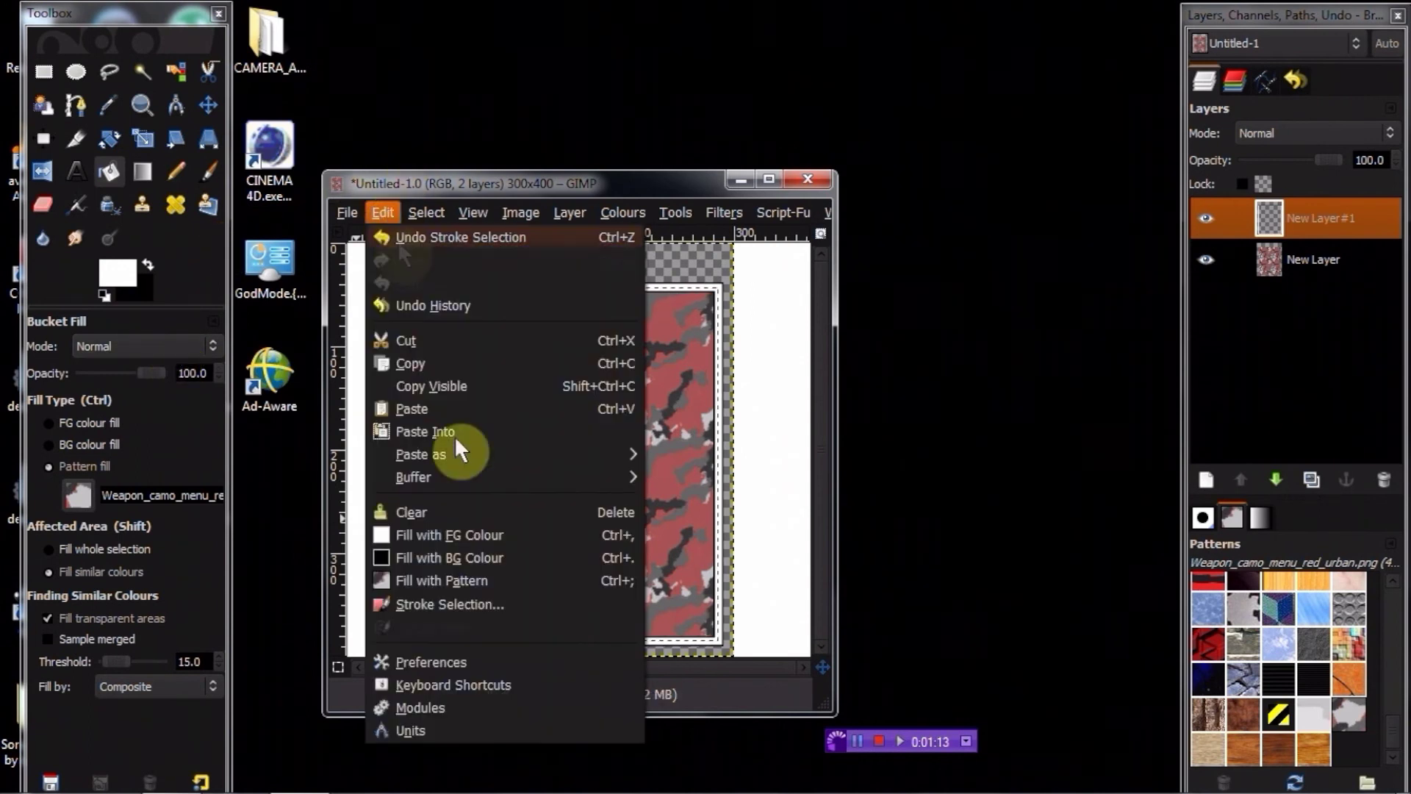
{"action": "left_click", "coordinate": [425, 603]}
{"action": "left_click", "coordinate": [247, 238]}
{"action": "left_click", "coordinate": [246, 238]}
{"action": "left_click", "coordinate": [247, 238]}
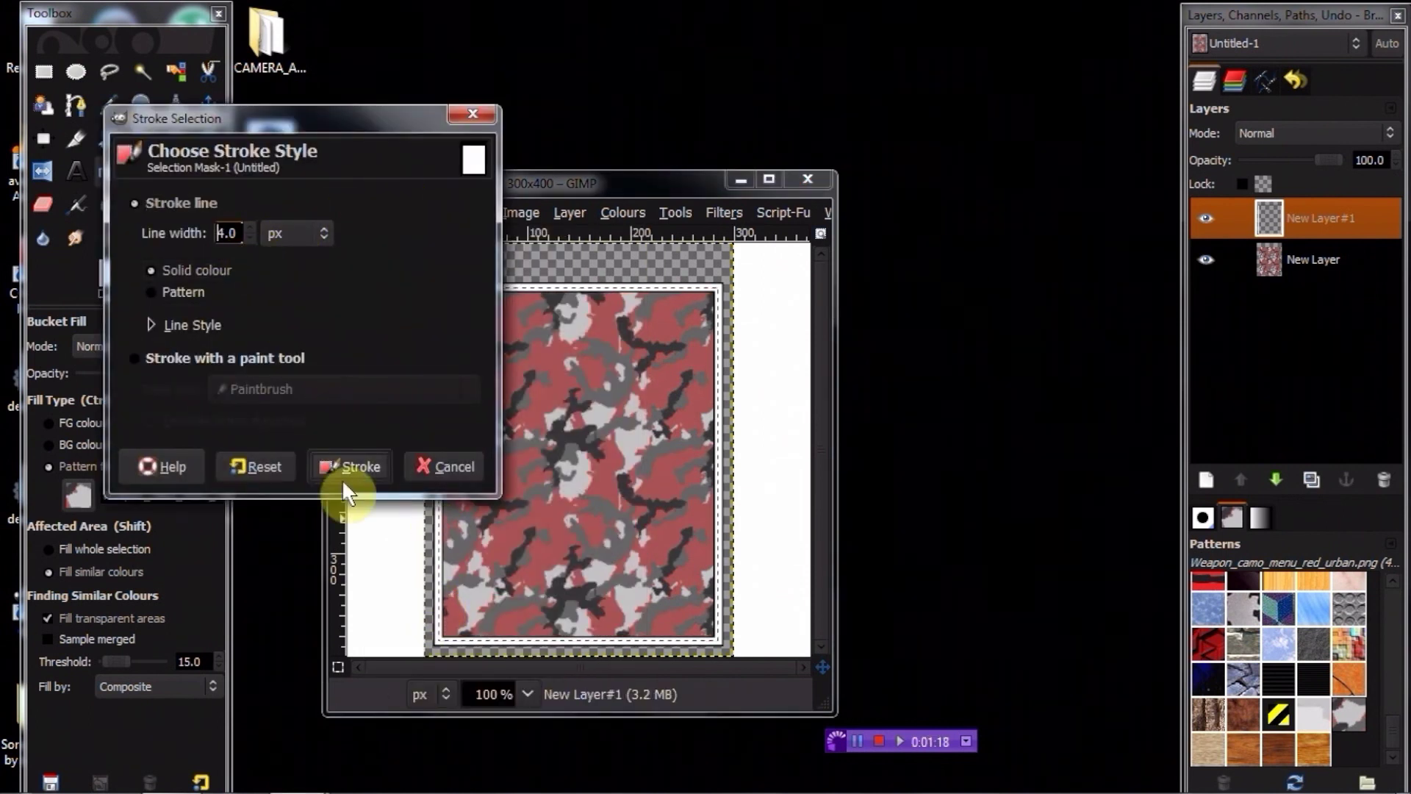
{"action": "left_click_drag", "start_coordinate": [368, 124], "coordinate": [467, 125]}
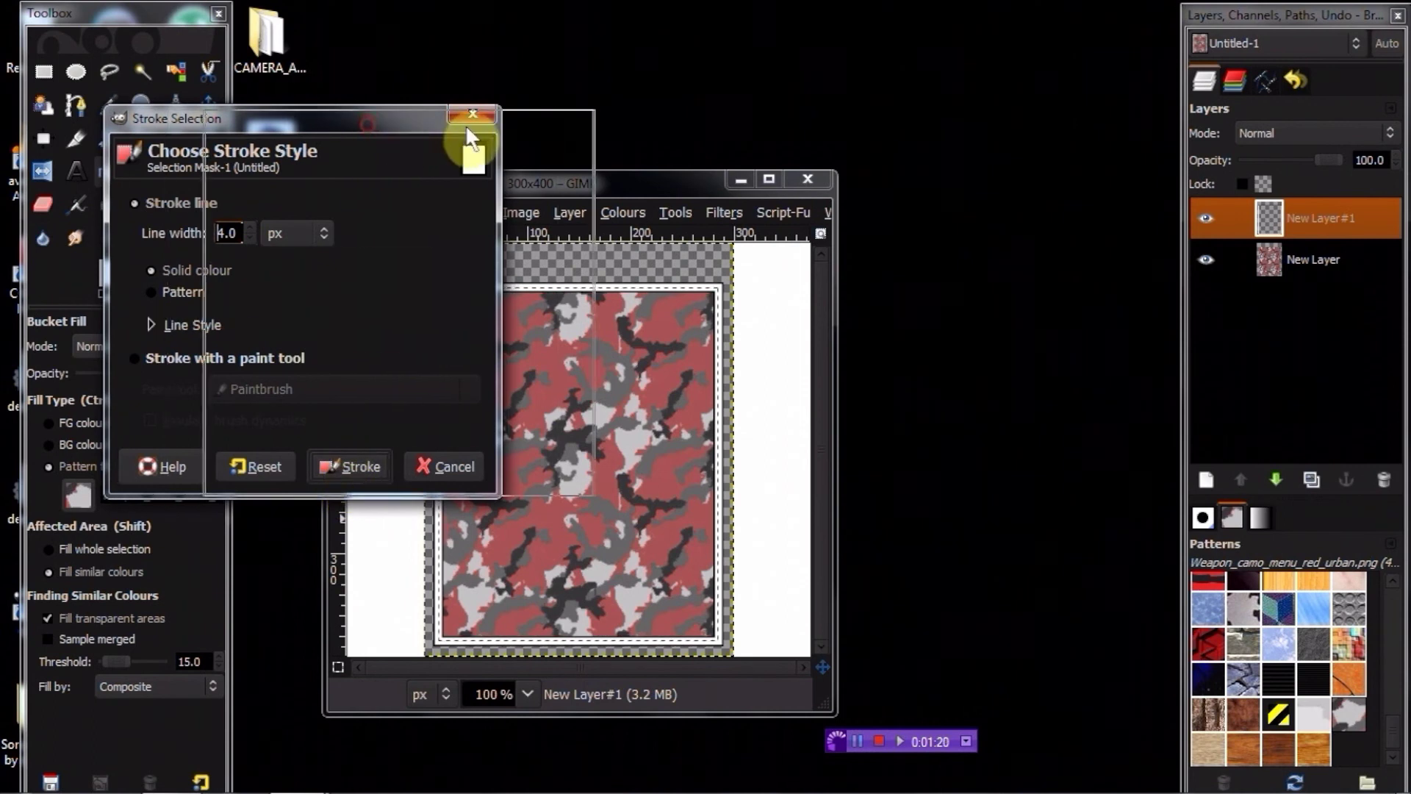
{"action": "left_click", "coordinate": [130, 272]}
{"action": "left_click", "coordinate": [148, 263]}
{"action": "left_click", "coordinate": [461, 471]}
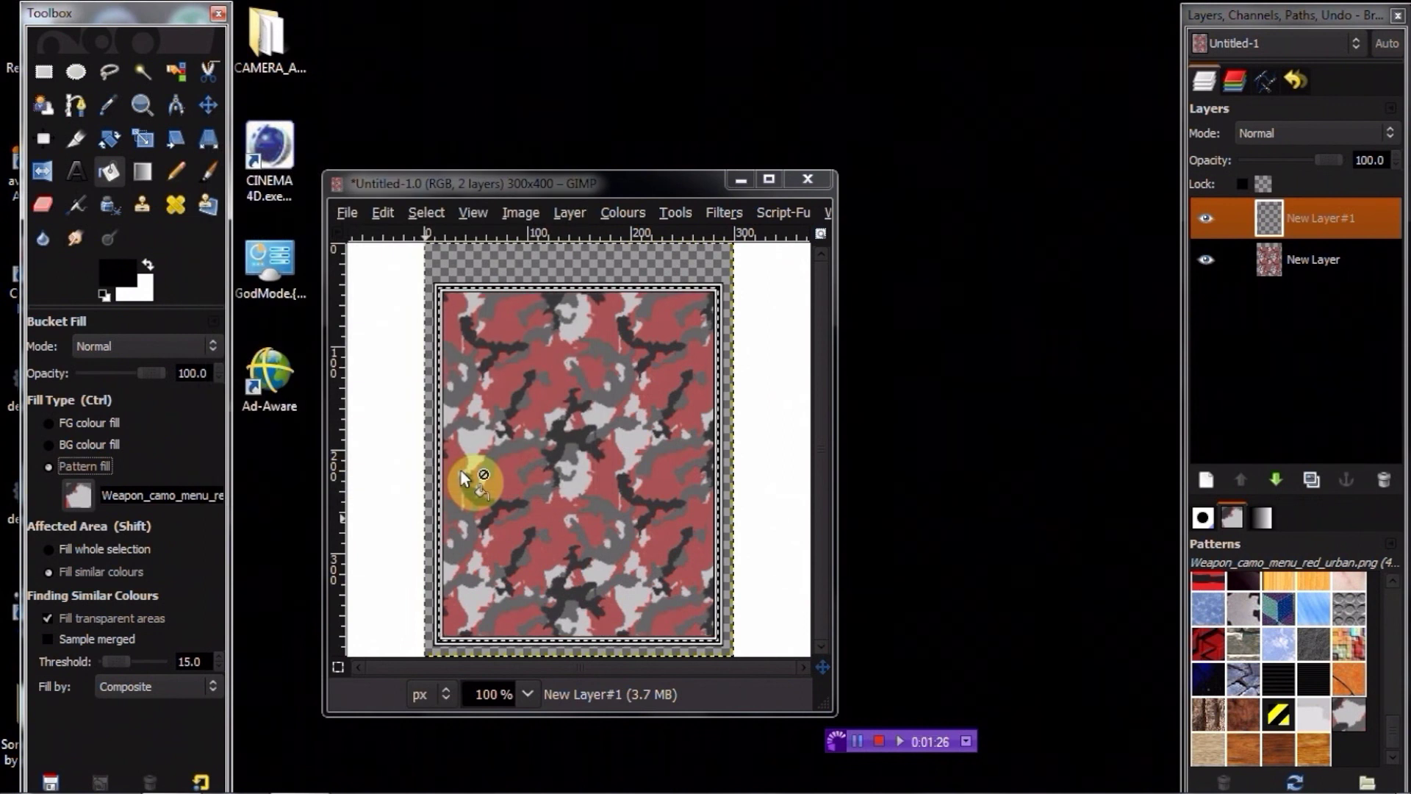
Set the border layer's blend mode to Overlay and dismiss the rectangular selection
{"action": "left_click", "coordinate": [1344, 134]}
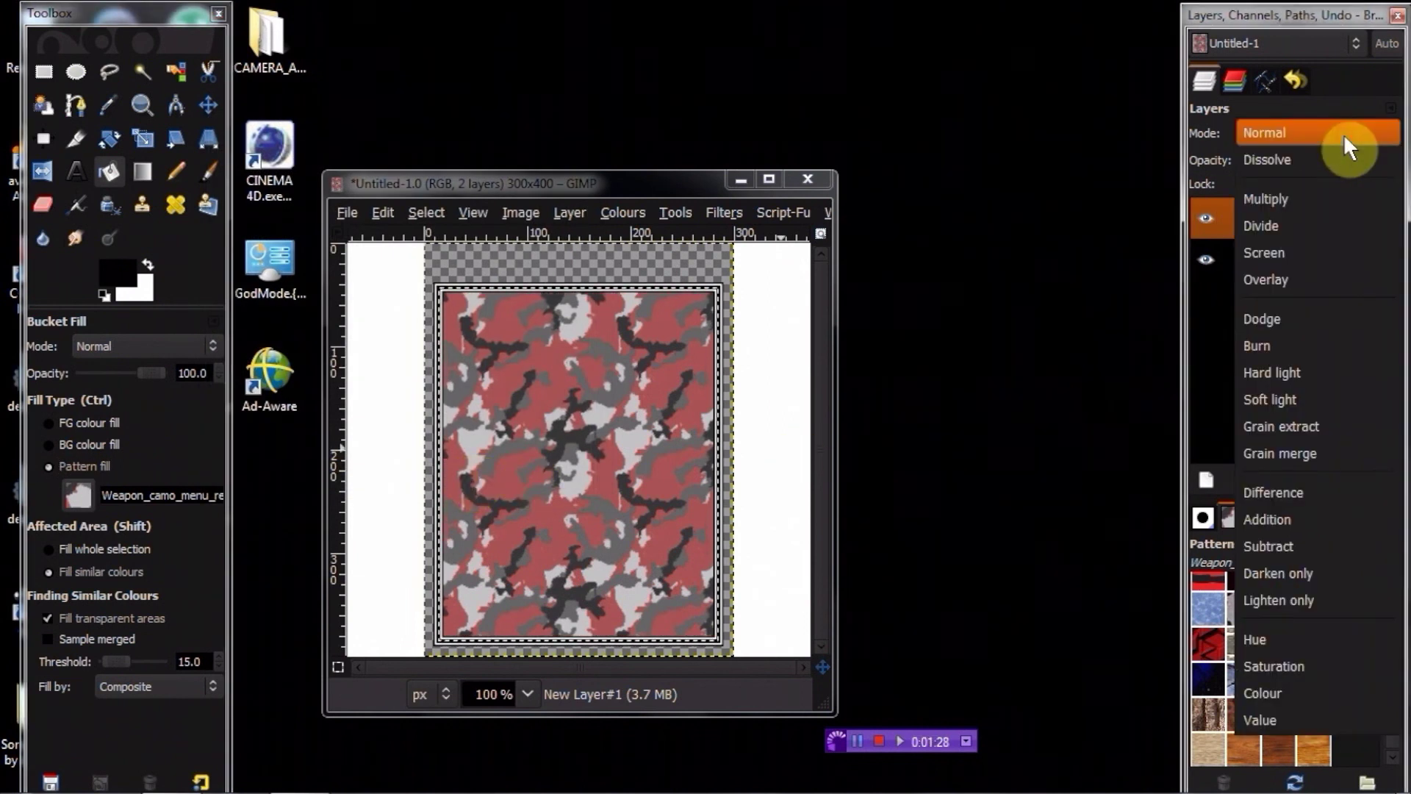
{"action": "left_click", "coordinate": [1309, 269]}
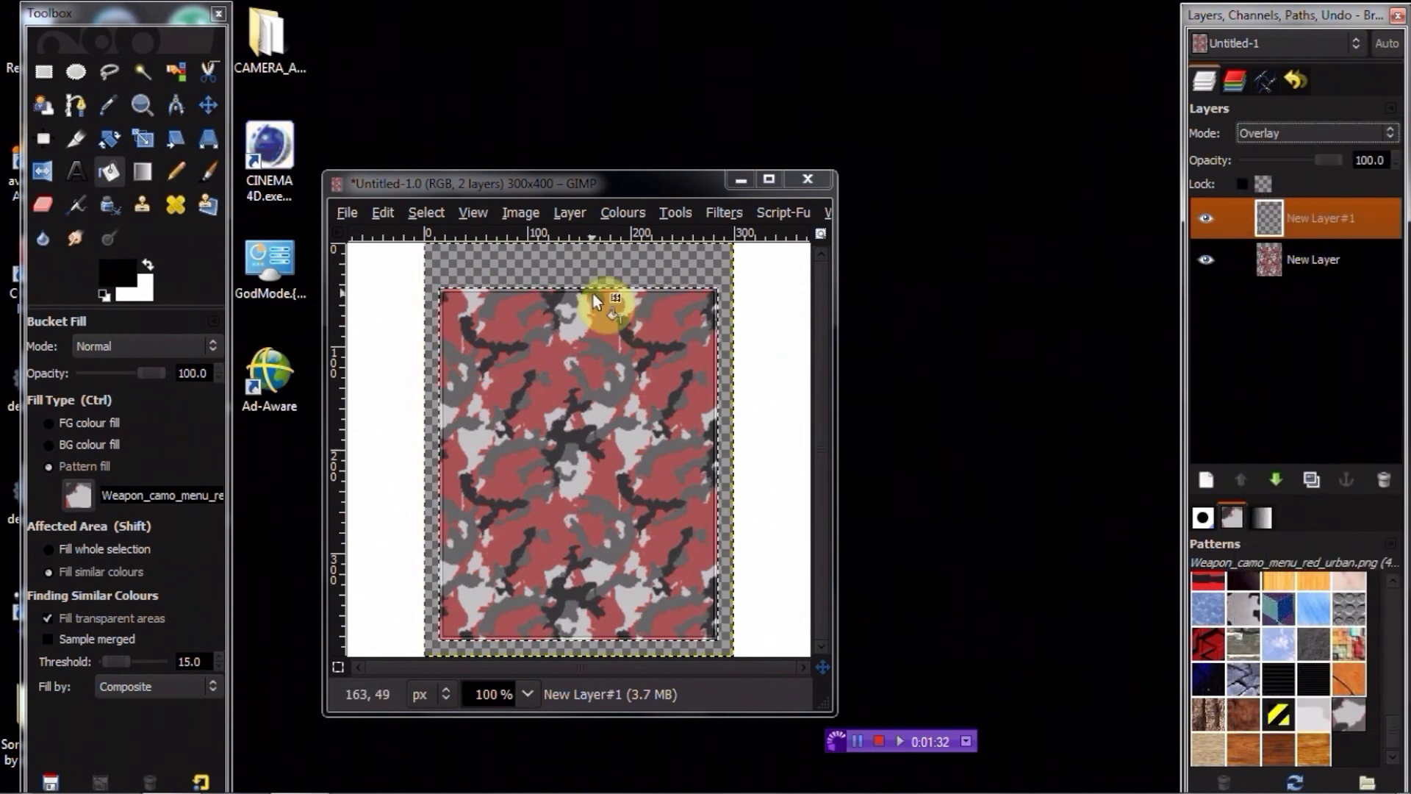
{"action": "left_click", "coordinate": [429, 213]}
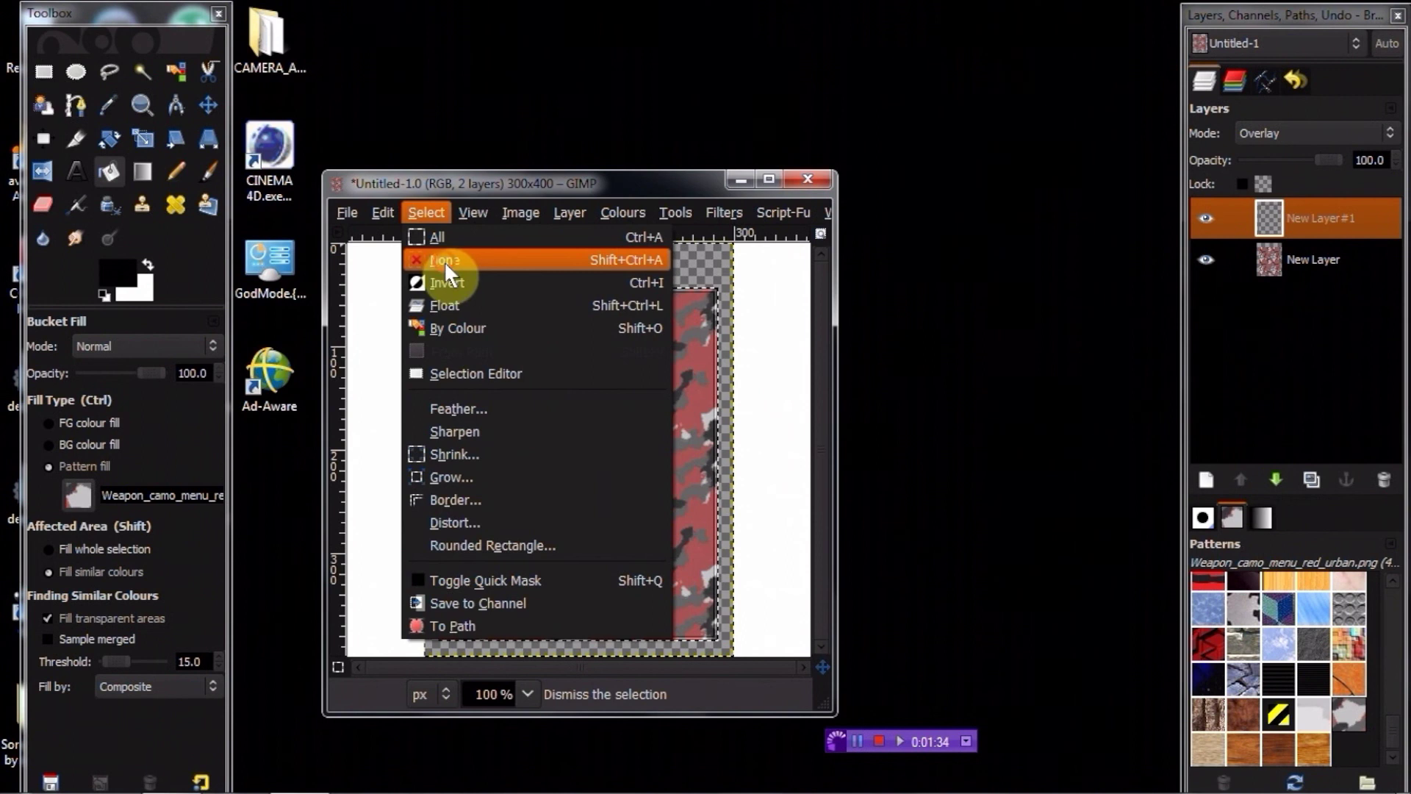
{"action": "left_click", "coordinate": [444, 262]}
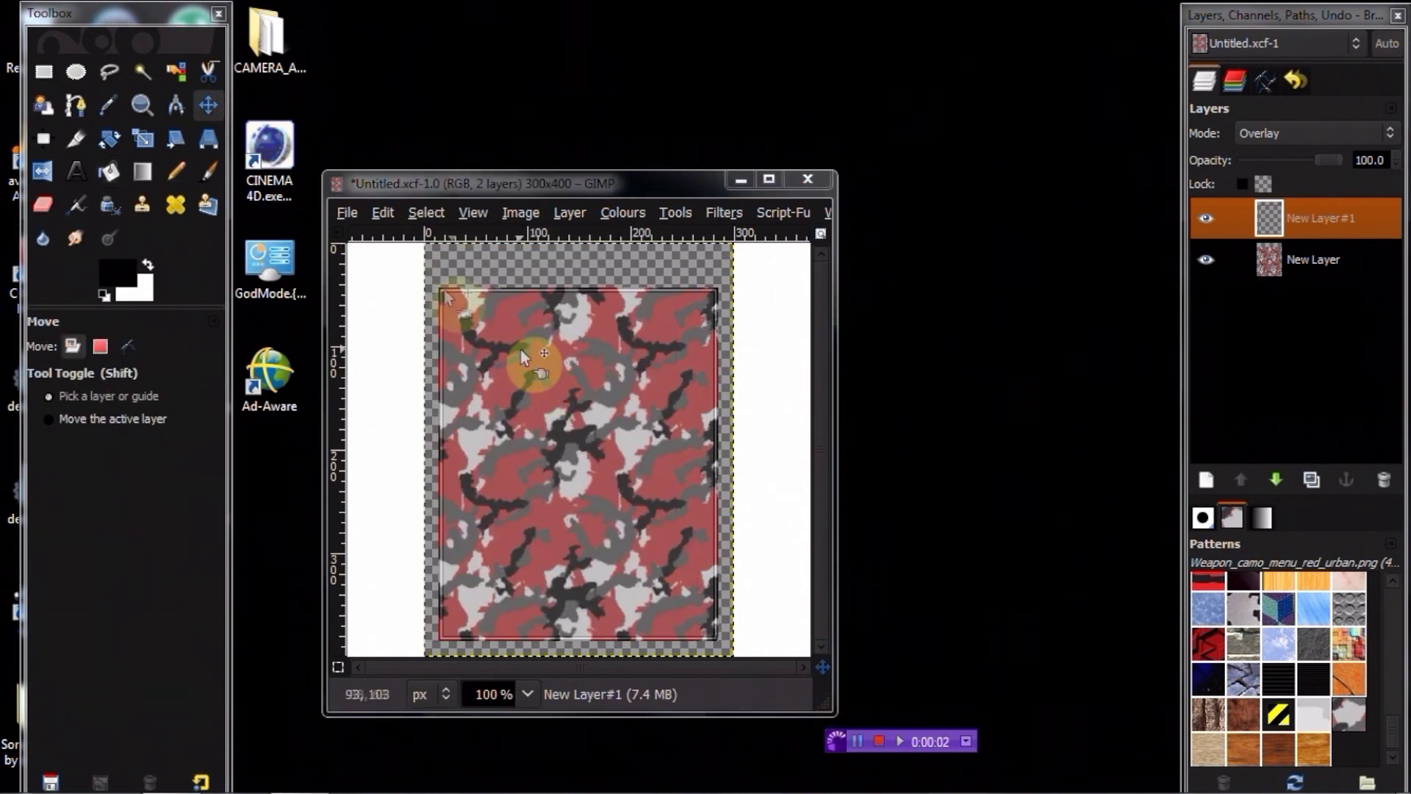
Open GALIL.png from the TUT RENDERS folder as a new layer in the image
{"action": "left_click", "coordinate": [344, 213]}
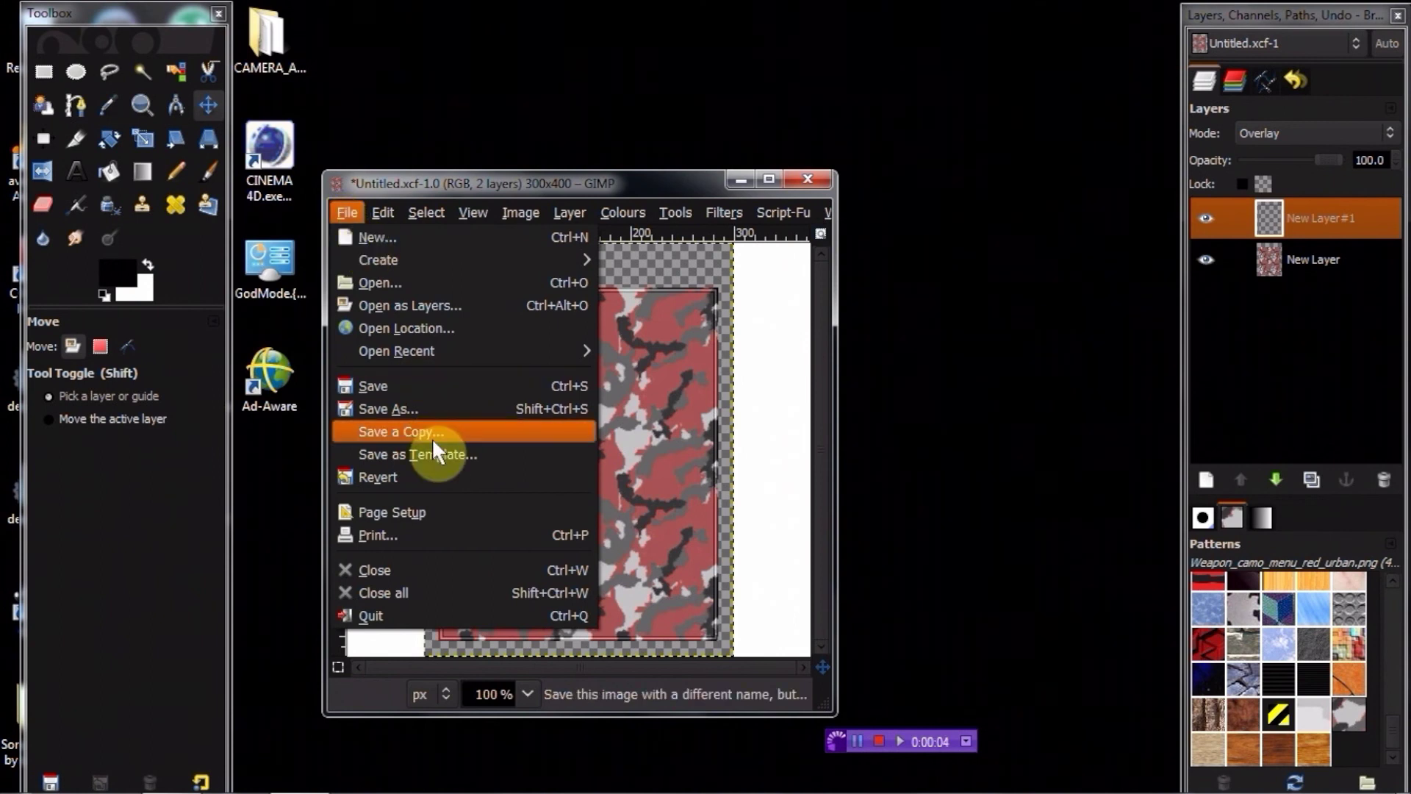
{"action": "left_click", "coordinate": [417, 301]}
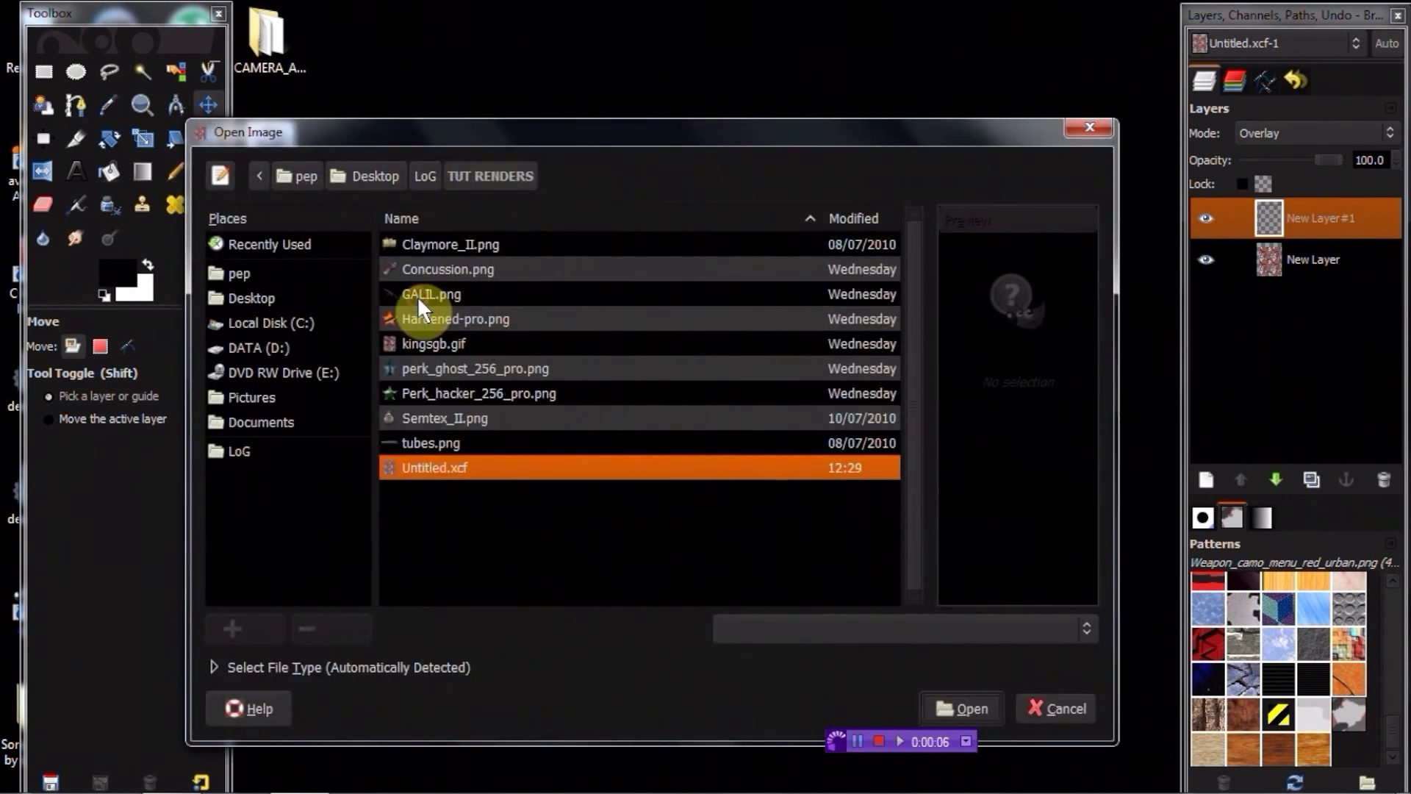
{"action": "left_click", "coordinate": [490, 297]}
{"action": "left_click", "coordinate": [956, 708]}
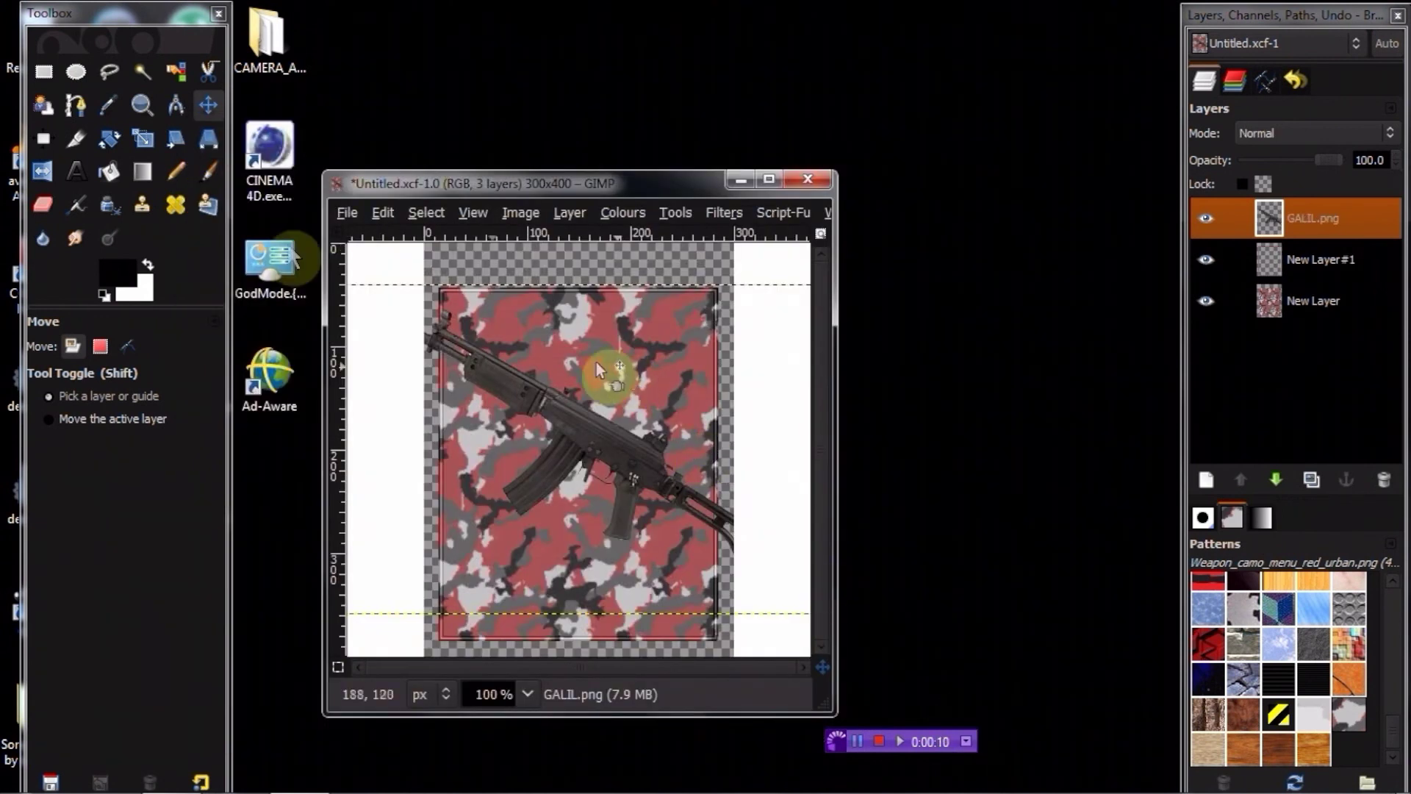
Scale the GALIL rifle layer down to 227 × 151 pixels
{"action": "left_click", "coordinate": [151, 137]}
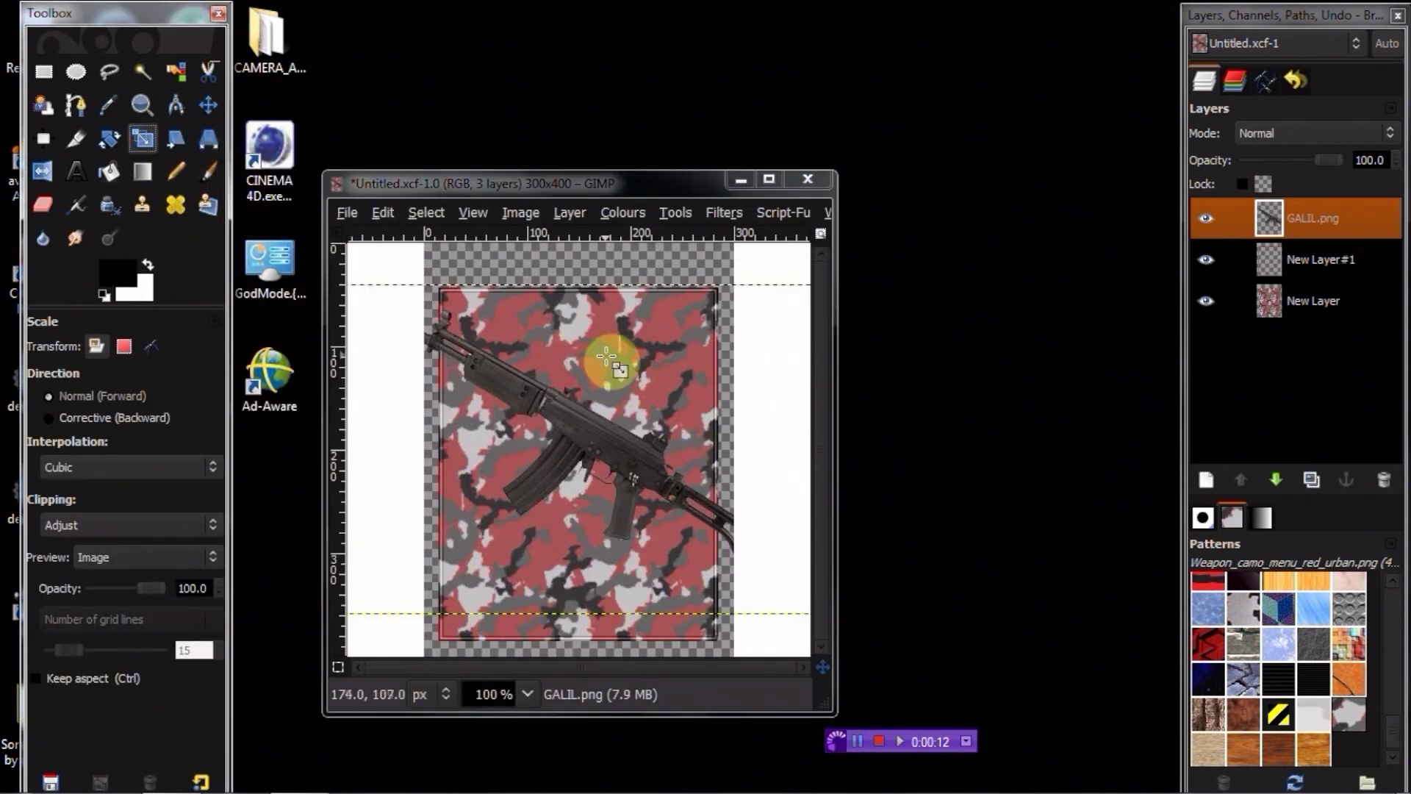
{"action": "left_click_drag", "start_coordinate": [358, 311], "coordinate": [592, 486]}
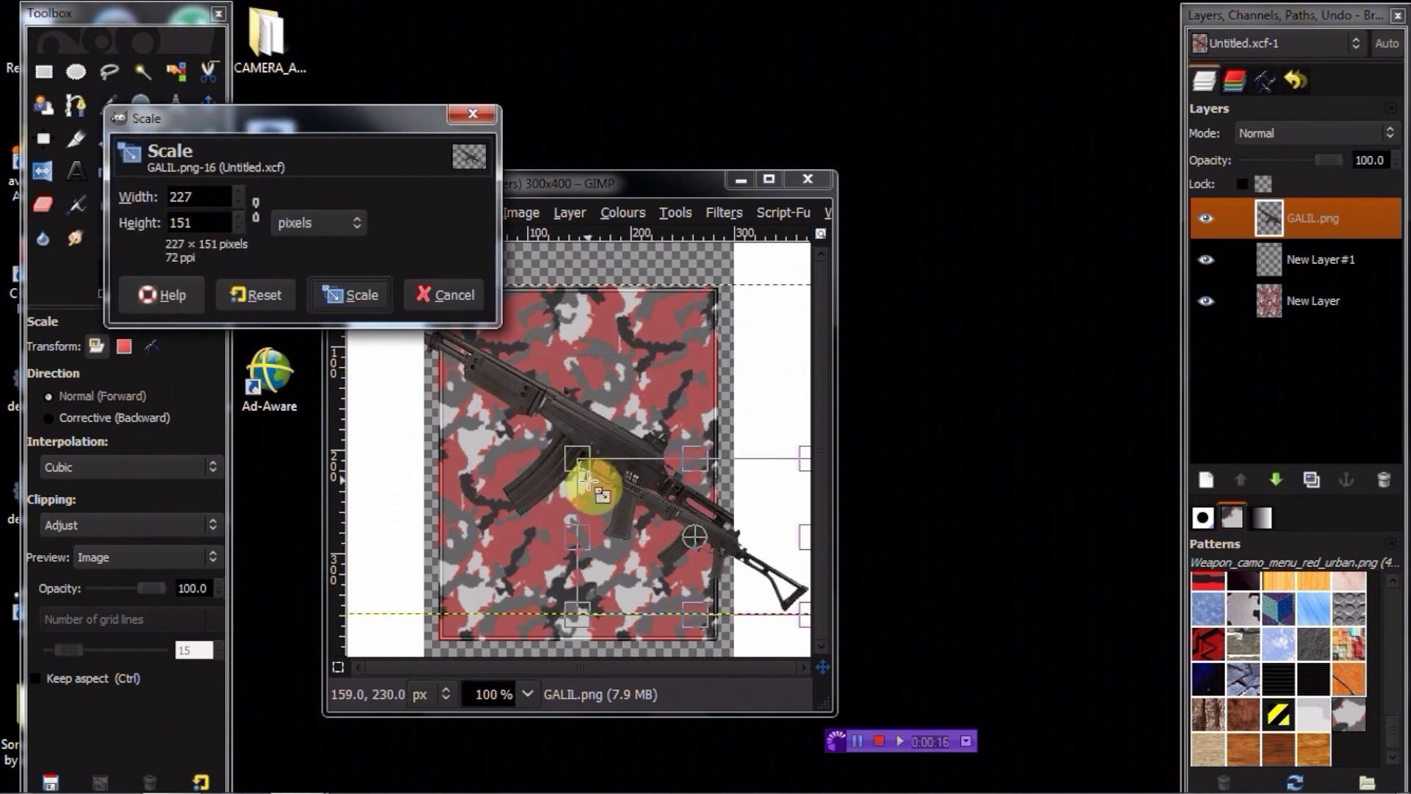
{"action": "left_click", "coordinate": [341, 296]}
Move the rifle to the top centre of the canvas, overlapping the camo's upper edge, and expand its layer to the image size
{"action": "left_click", "coordinate": [212, 110]}
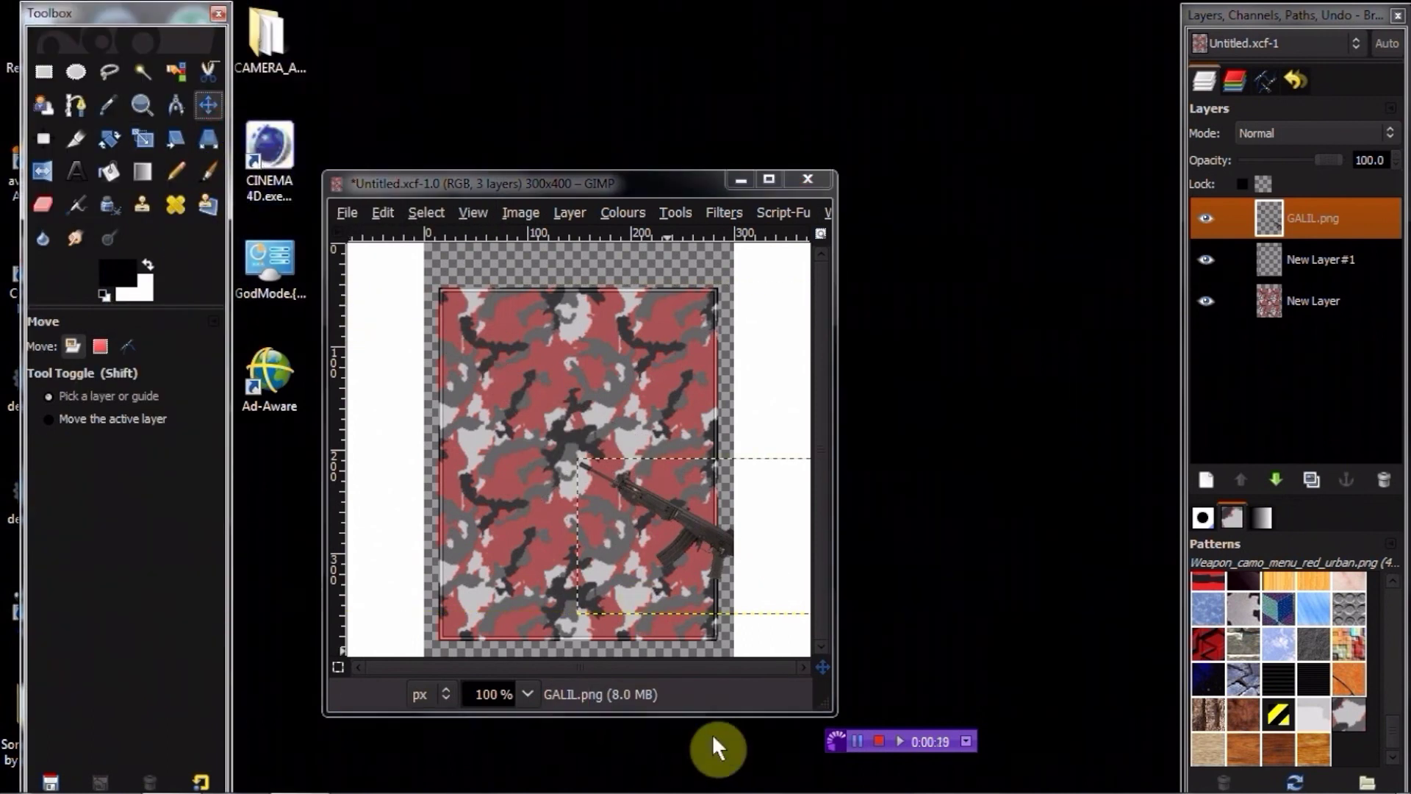
{"action": "left_click_drag", "start_coordinate": [695, 527], "coordinate": [578, 324]}
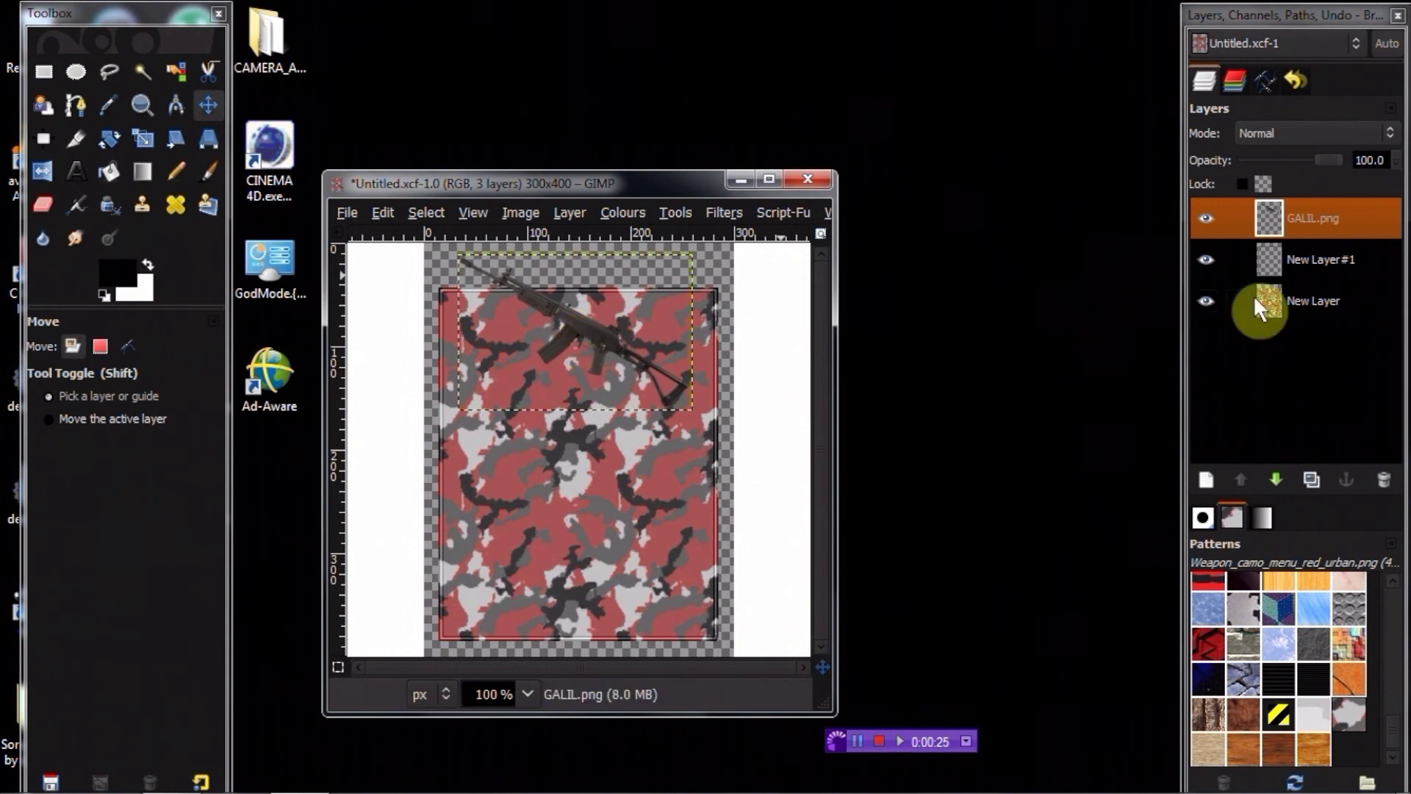
{"action": "right_click", "coordinate": [1380, 232]}
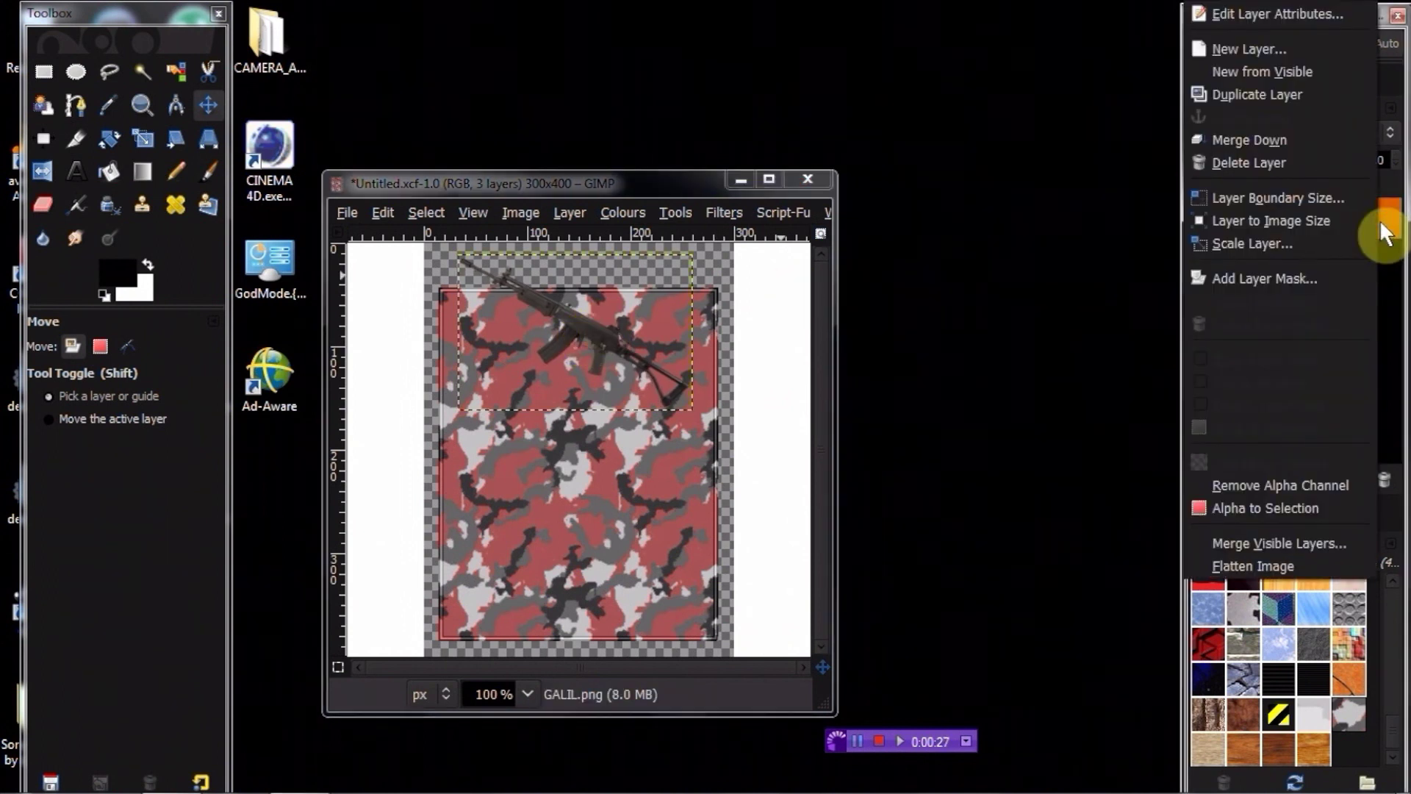
{"action": "left_click", "coordinate": [1351, 222]}
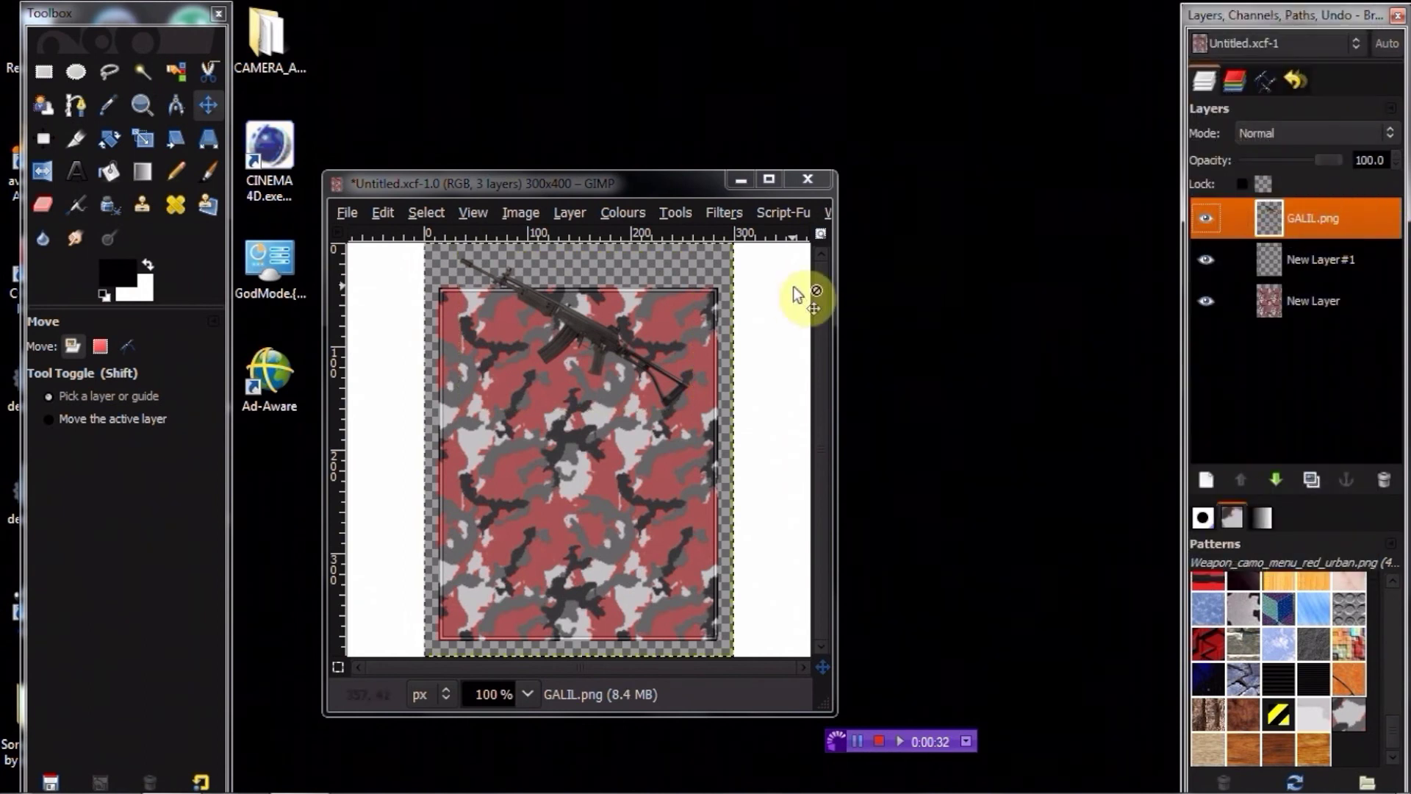
Add a black drop shadow to the rifle with X and Y offsets of 8, blur radius 15 and opacity 90
{"action": "left_click", "coordinate": [719, 212]}
{"action": "mouse_move", "coordinate": [862, 430]}
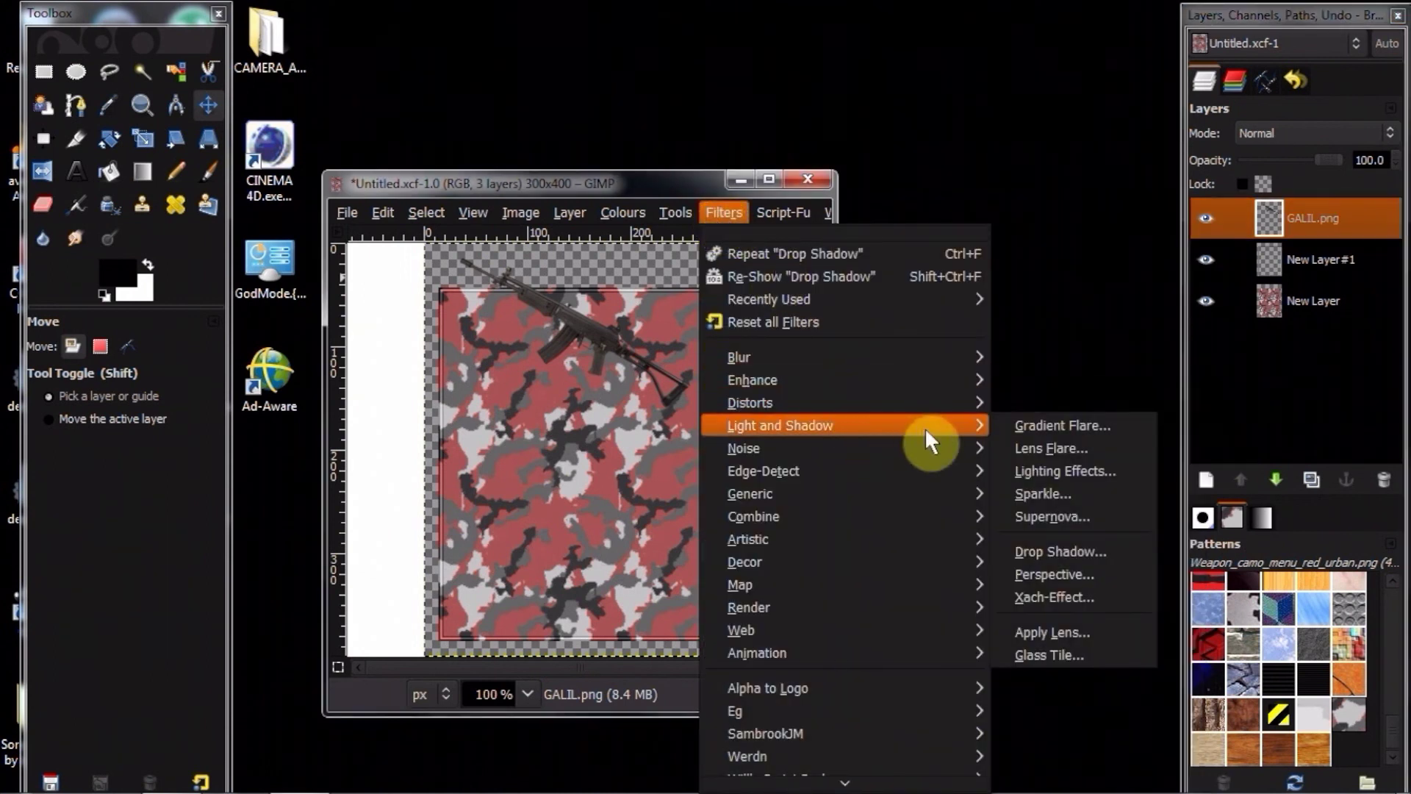
{"action": "left_click", "coordinate": [1057, 552]}
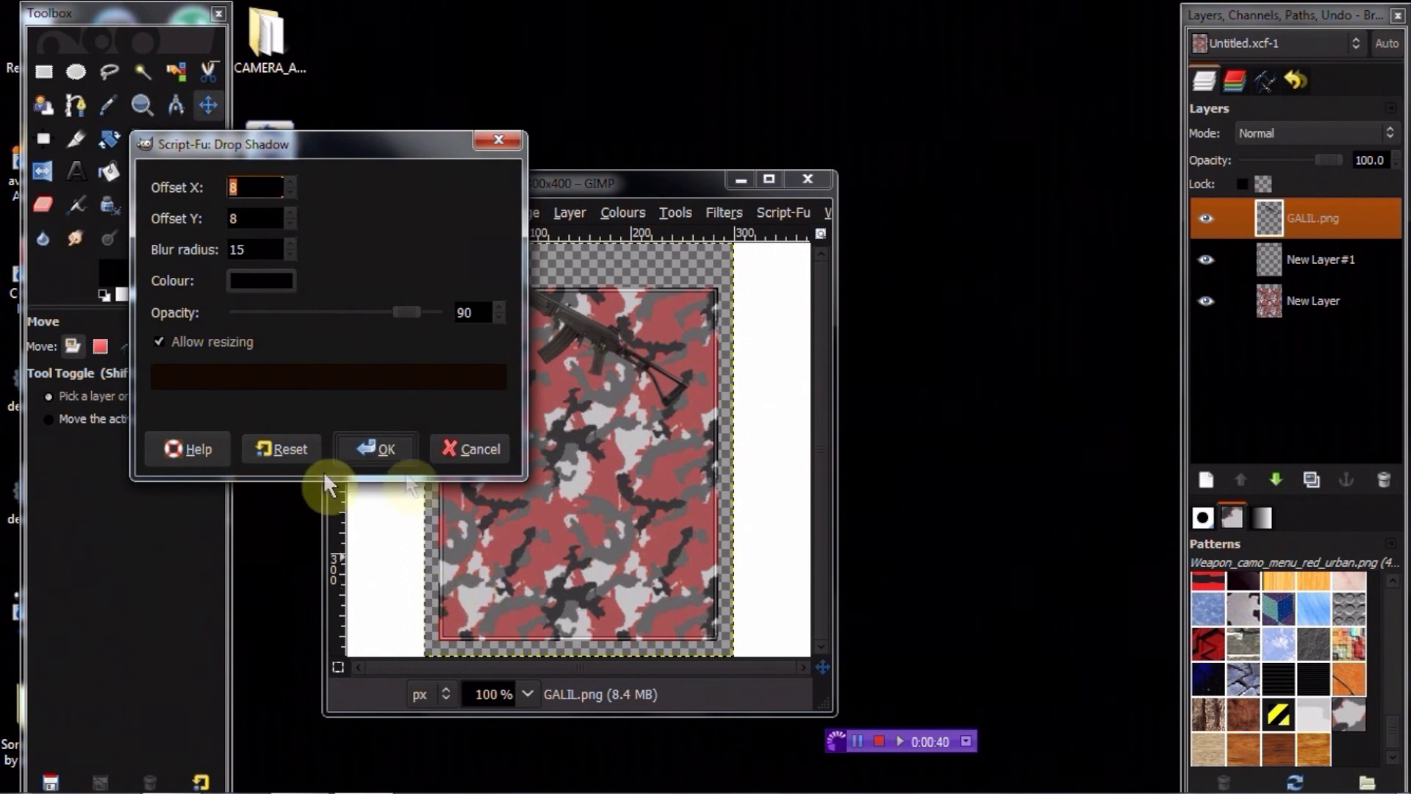
{"action": "left_click", "coordinate": [394, 445]}
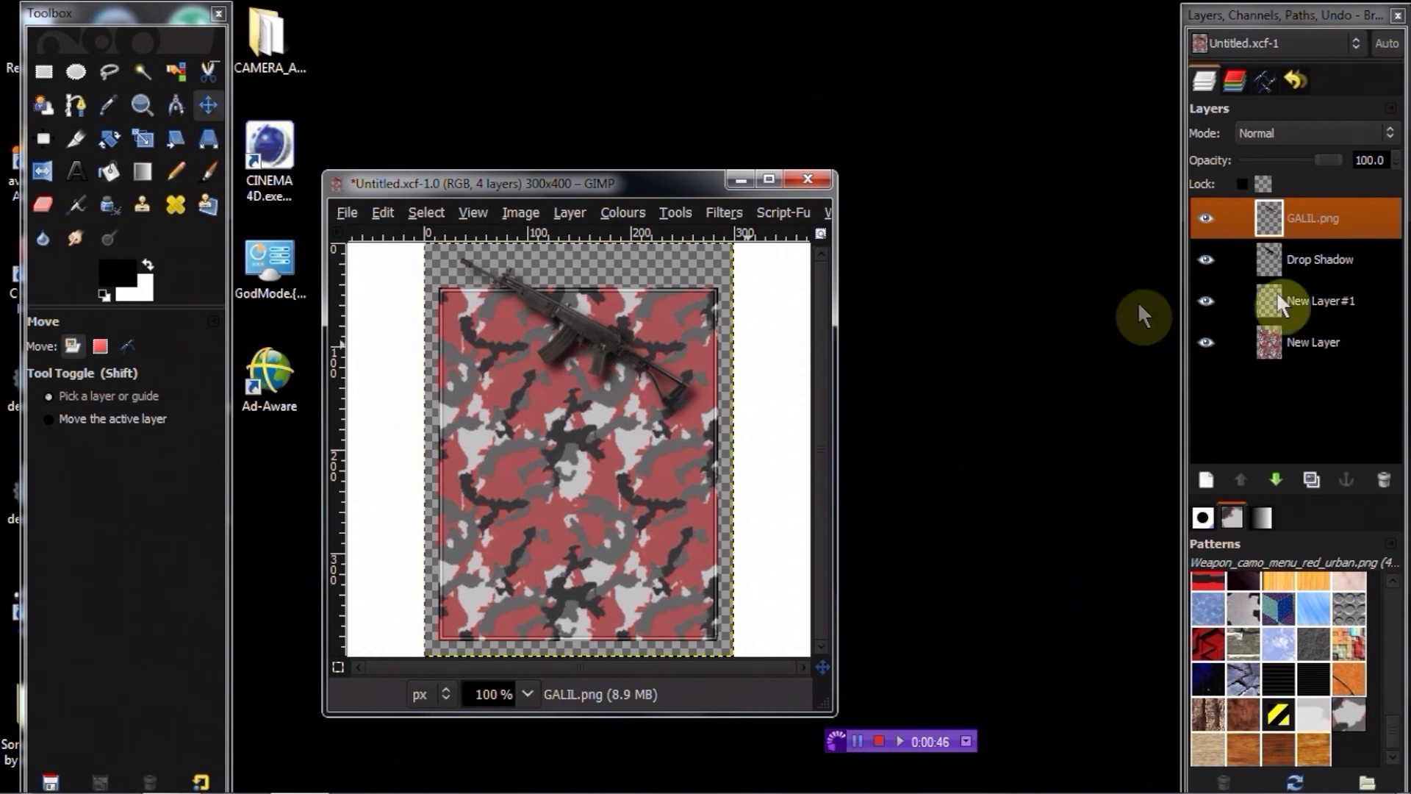
Merge the border layer, the drop shadow layer and the GALIL layer down into the camo layer, one after another
{"action": "left_click", "coordinate": [1355, 297]}
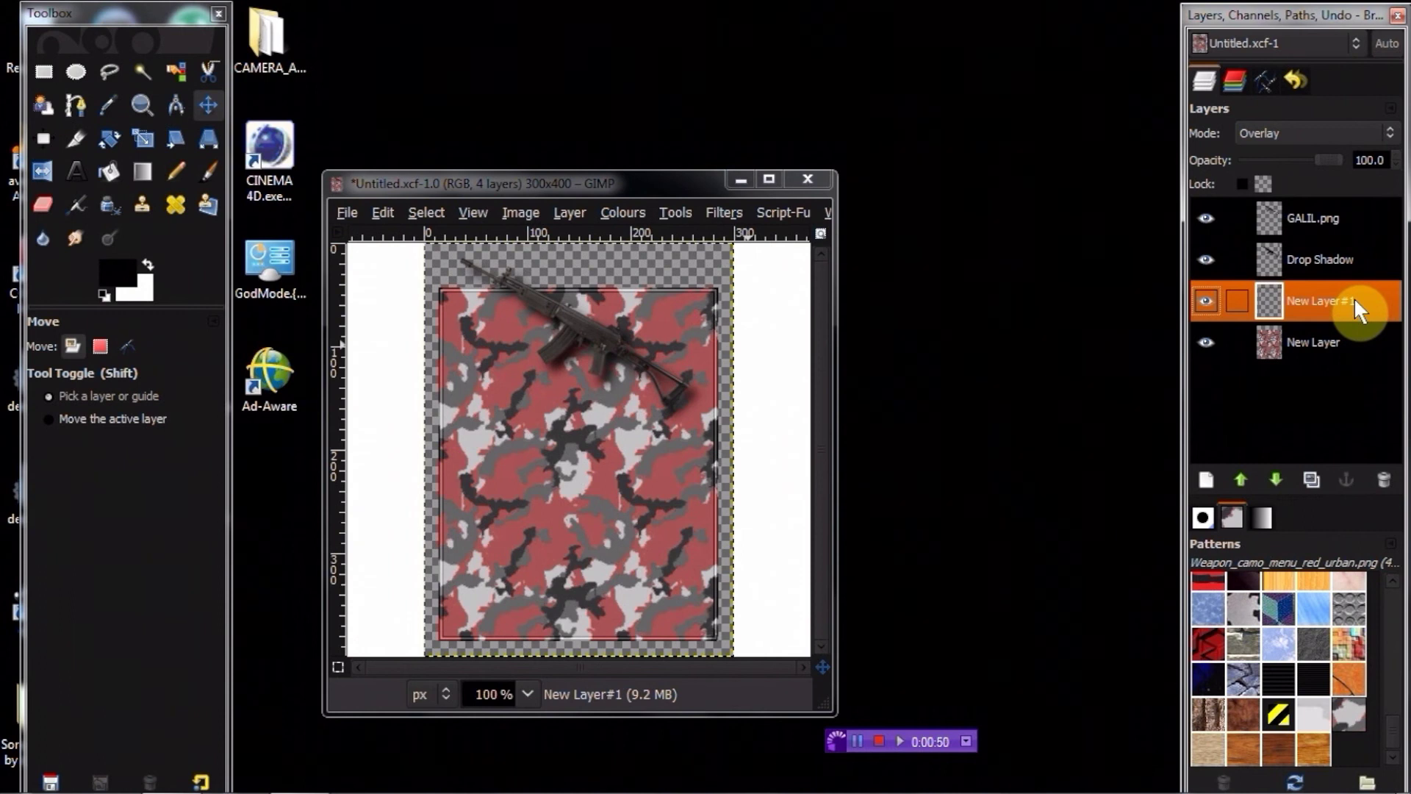
{"action": "right_click", "coordinate": [1354, 297]}
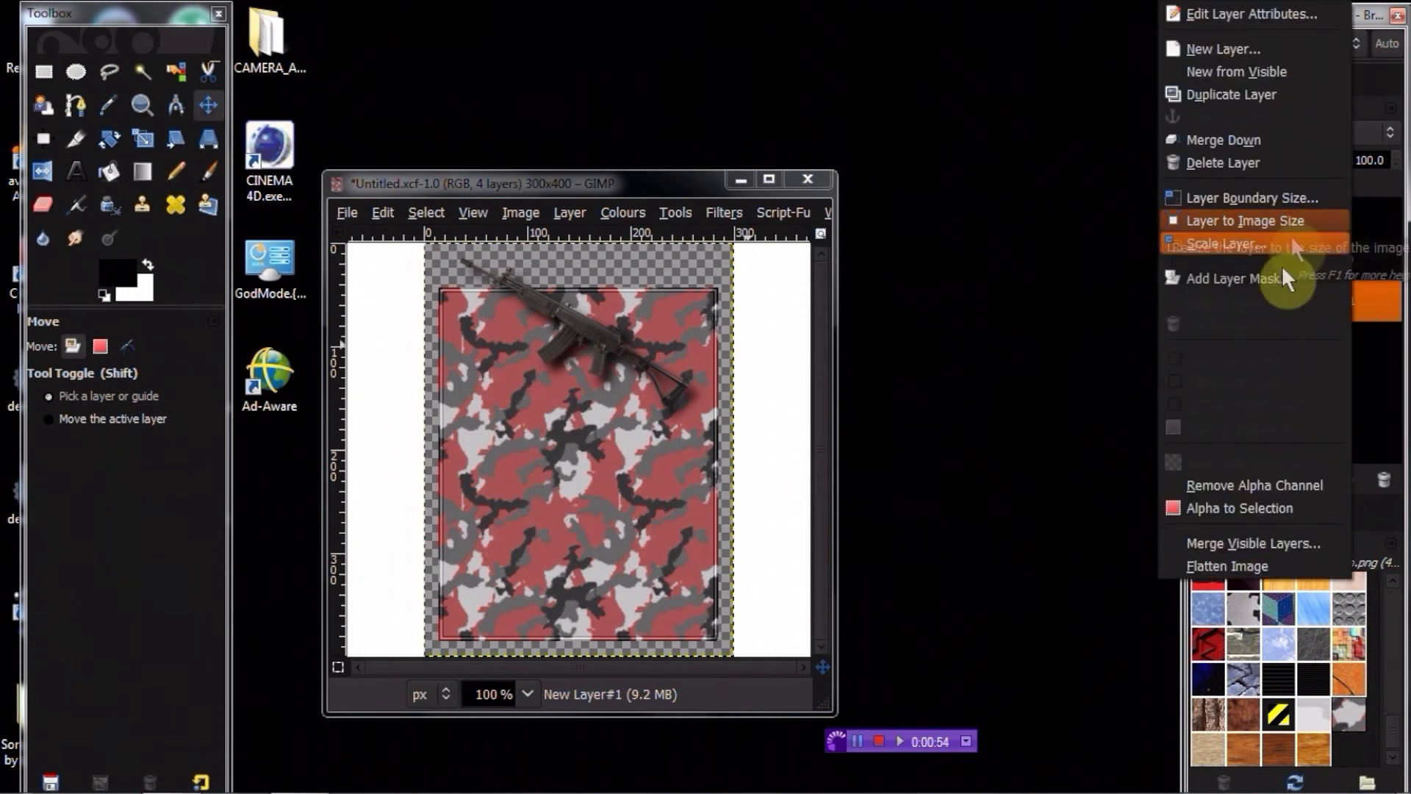
{"action": "left_click", "coordinate": [1277, 139]}
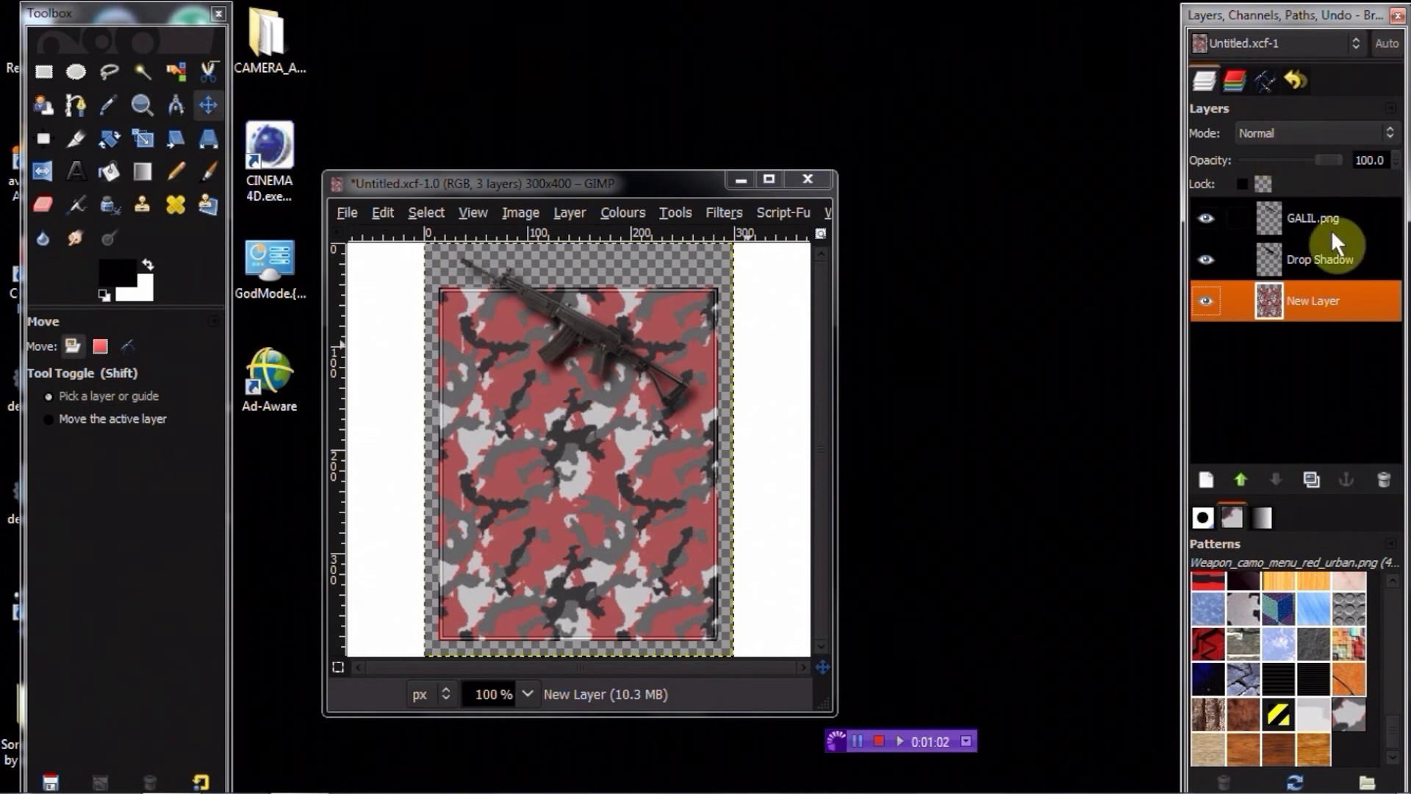
{"action": "left_click", "coordinate": [1321, 258]}
{"action": "right_click", "coordinate": [1323, 259]}
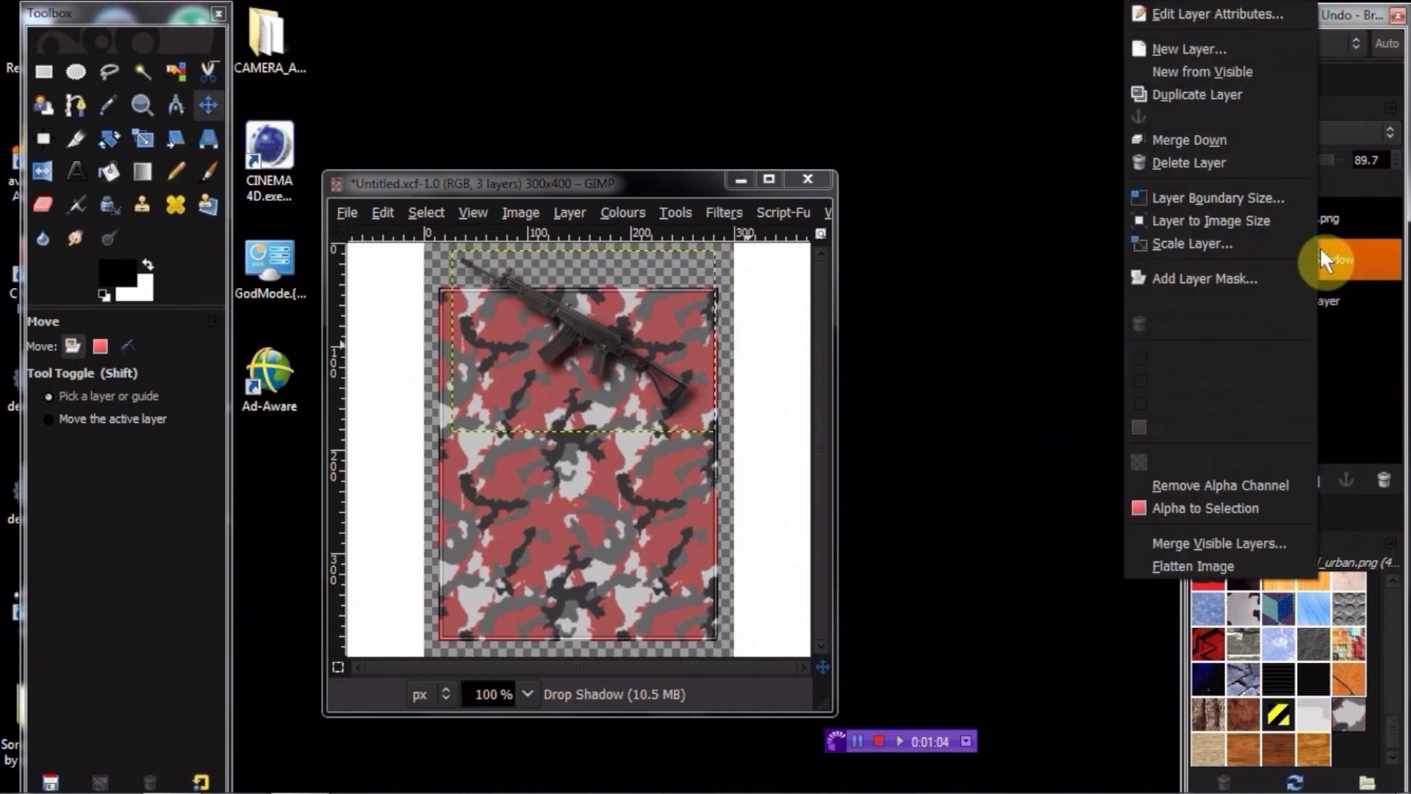
{"action": "left_click", "coordinate": [1242, 141]}
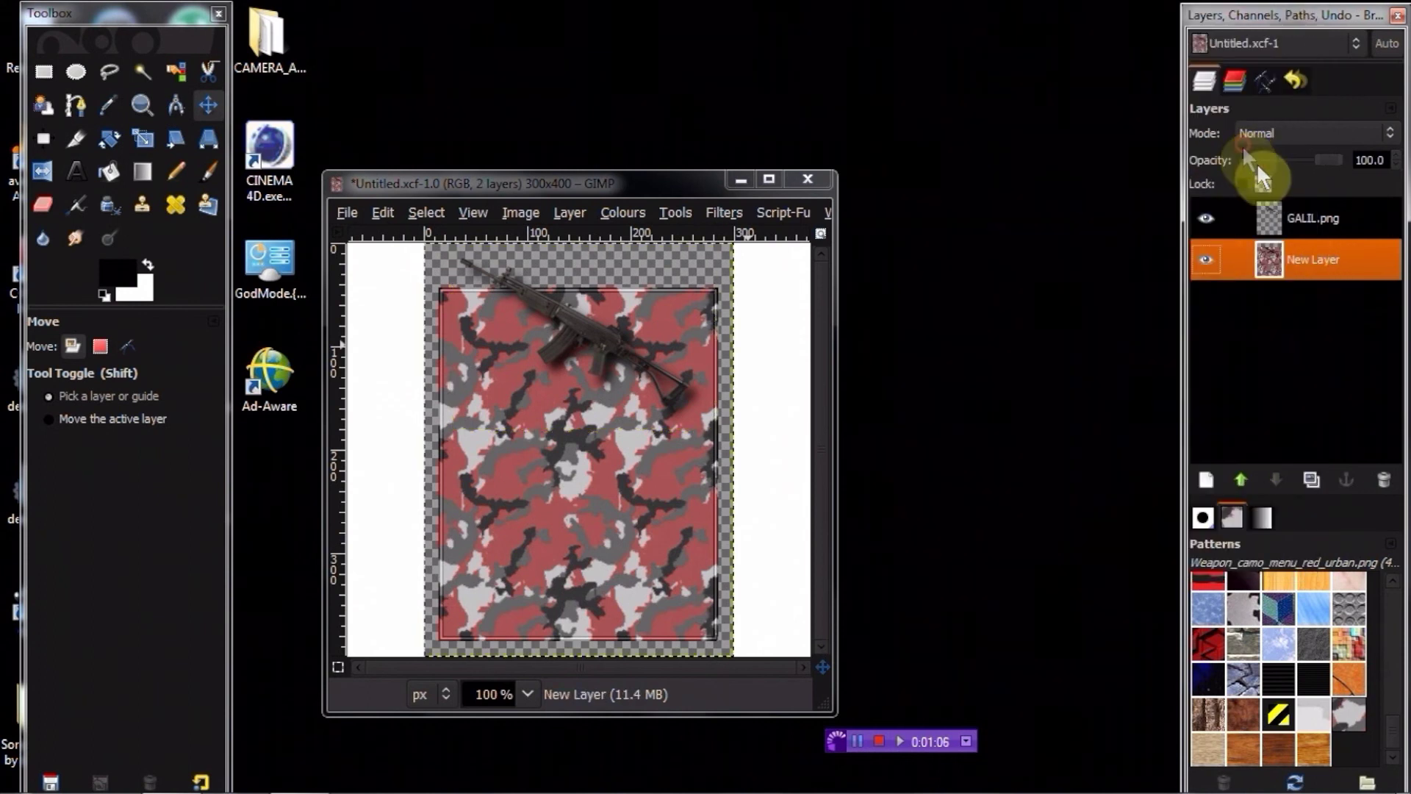
{"action": "left_click", "coordinate": [1306, 213]}
{"action": "right_click", "coordinate": [1305, 213]}
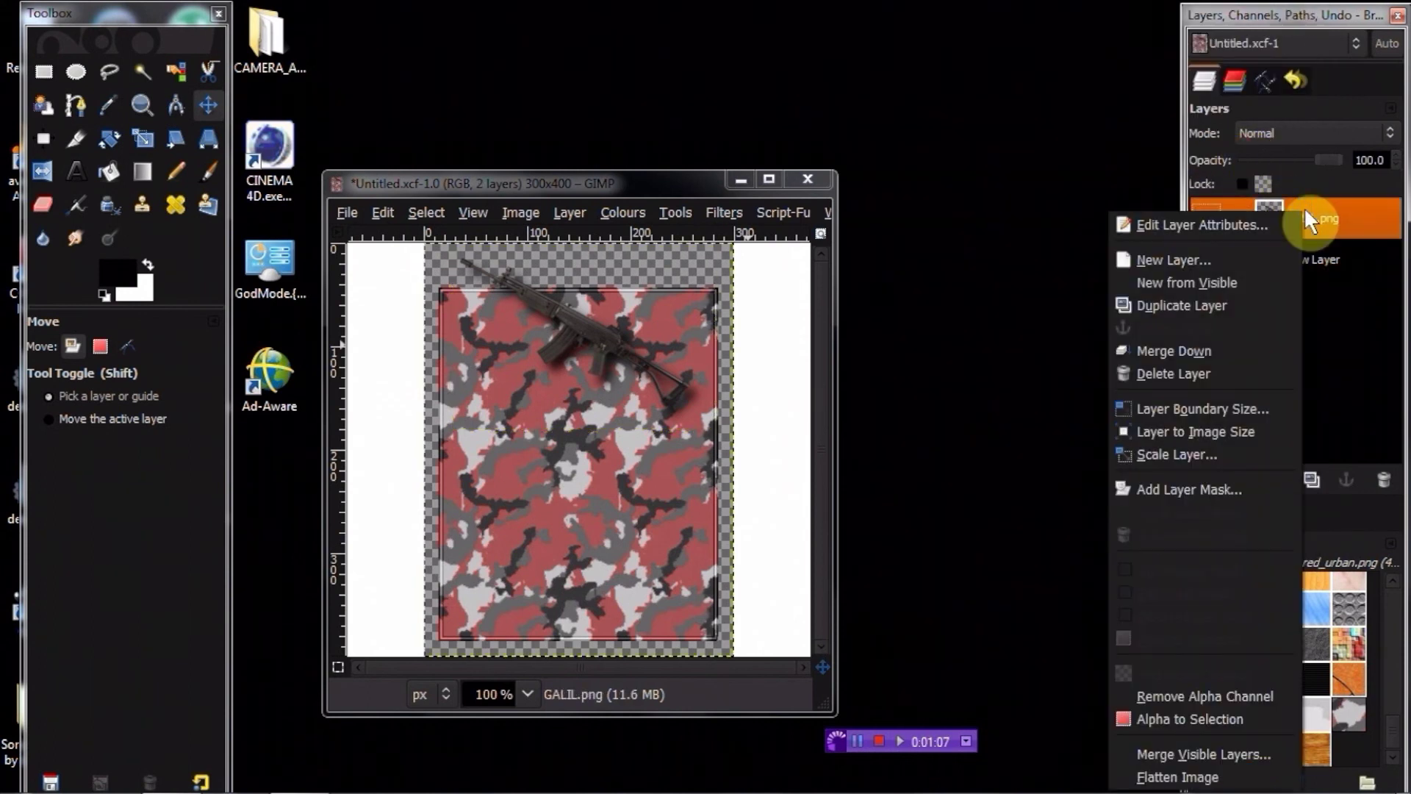
{"action": "left_click", "coordinate": [1241, 342]}
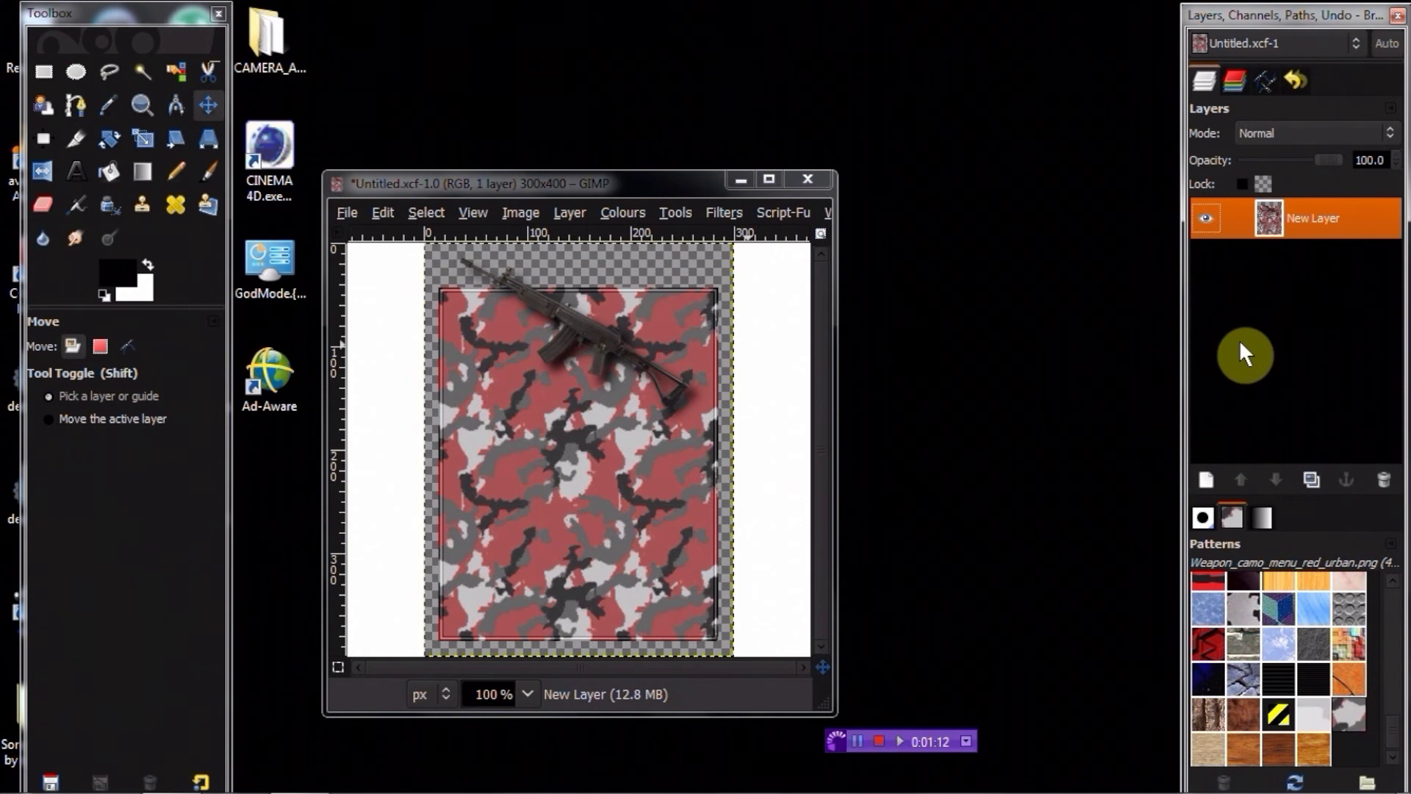
Save the image as background.png in the TUT RENDERS folder, keeping the offered PNG options
{"action": "left_click", "coordinate": [356, 209]}
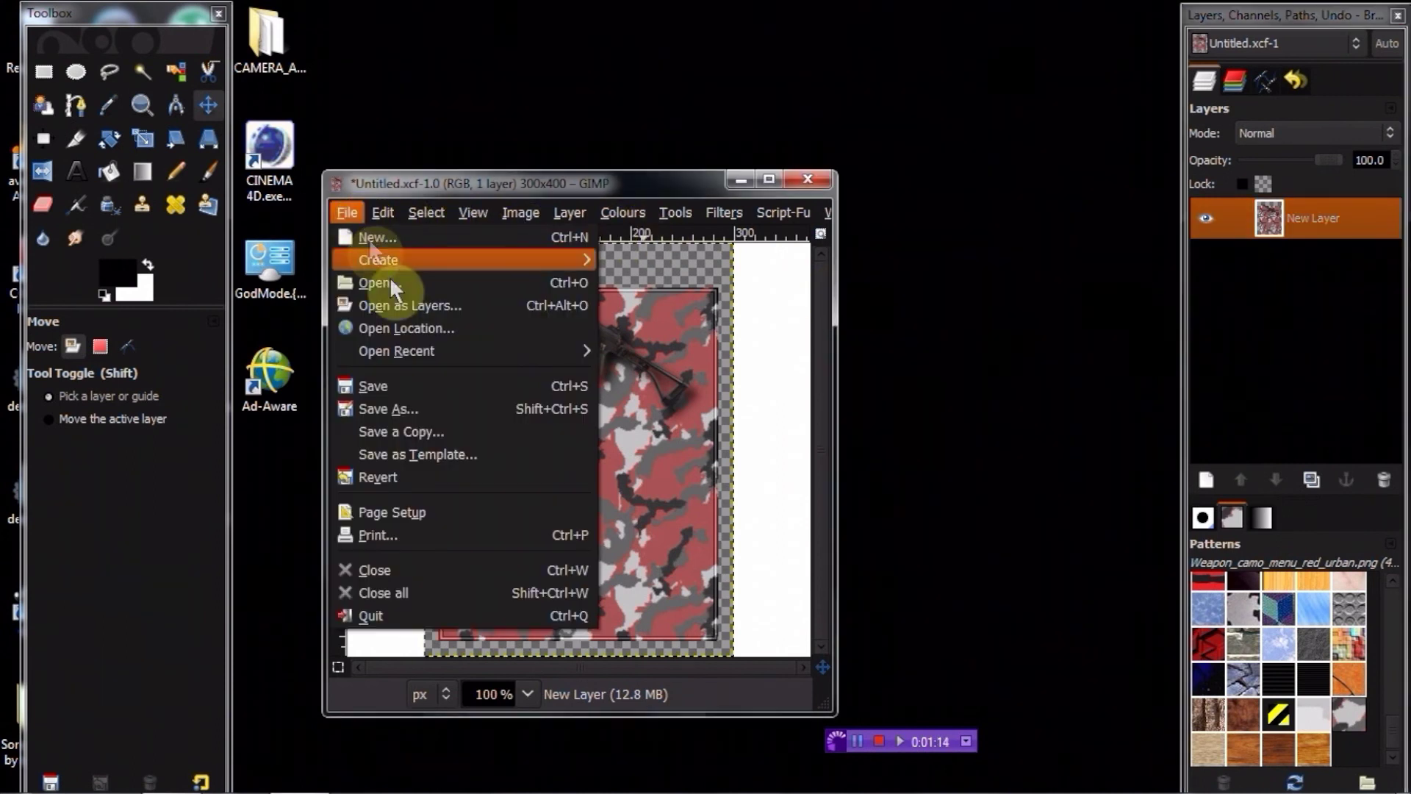
{"action": "left_click", "coordinate": [416, 400]}
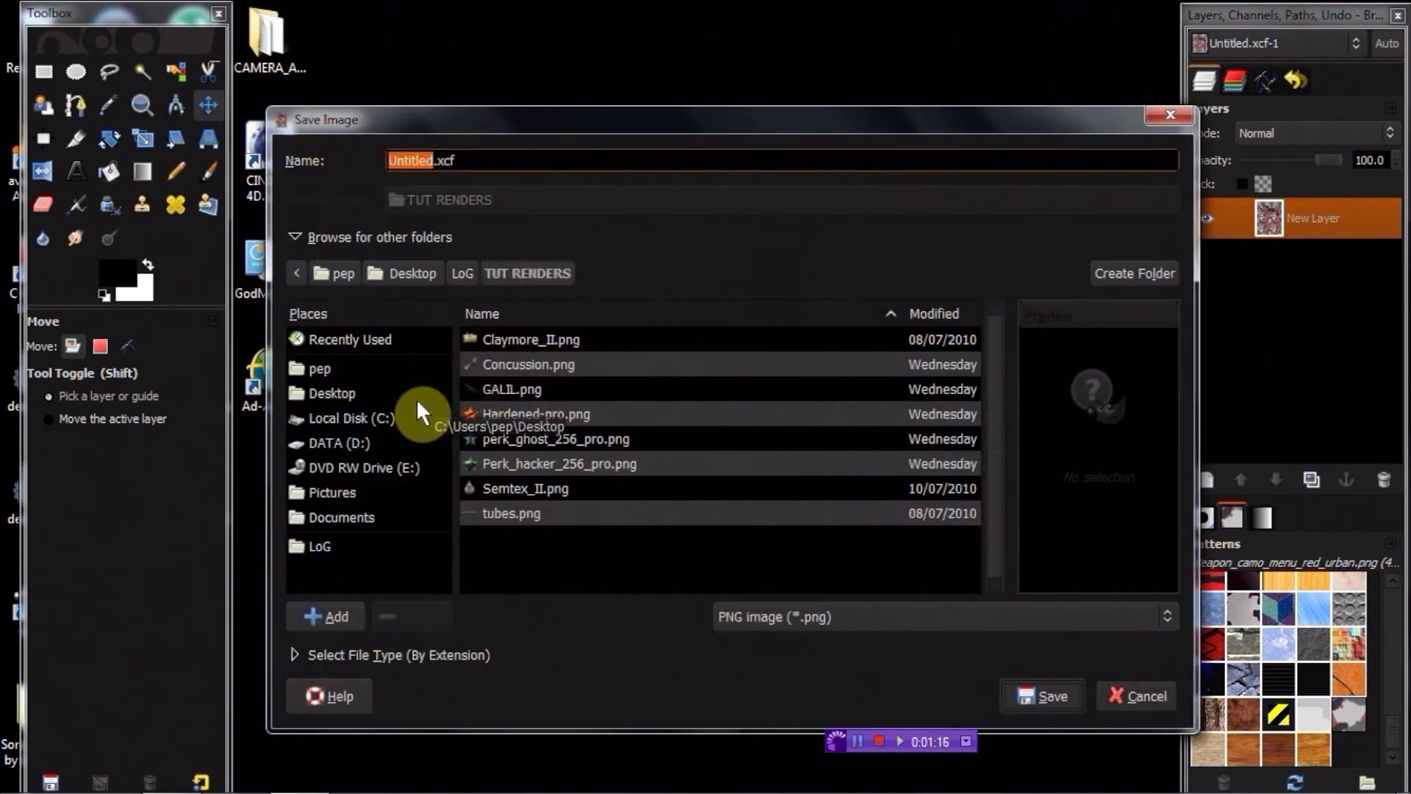
{"action": "type", "text": "back"}
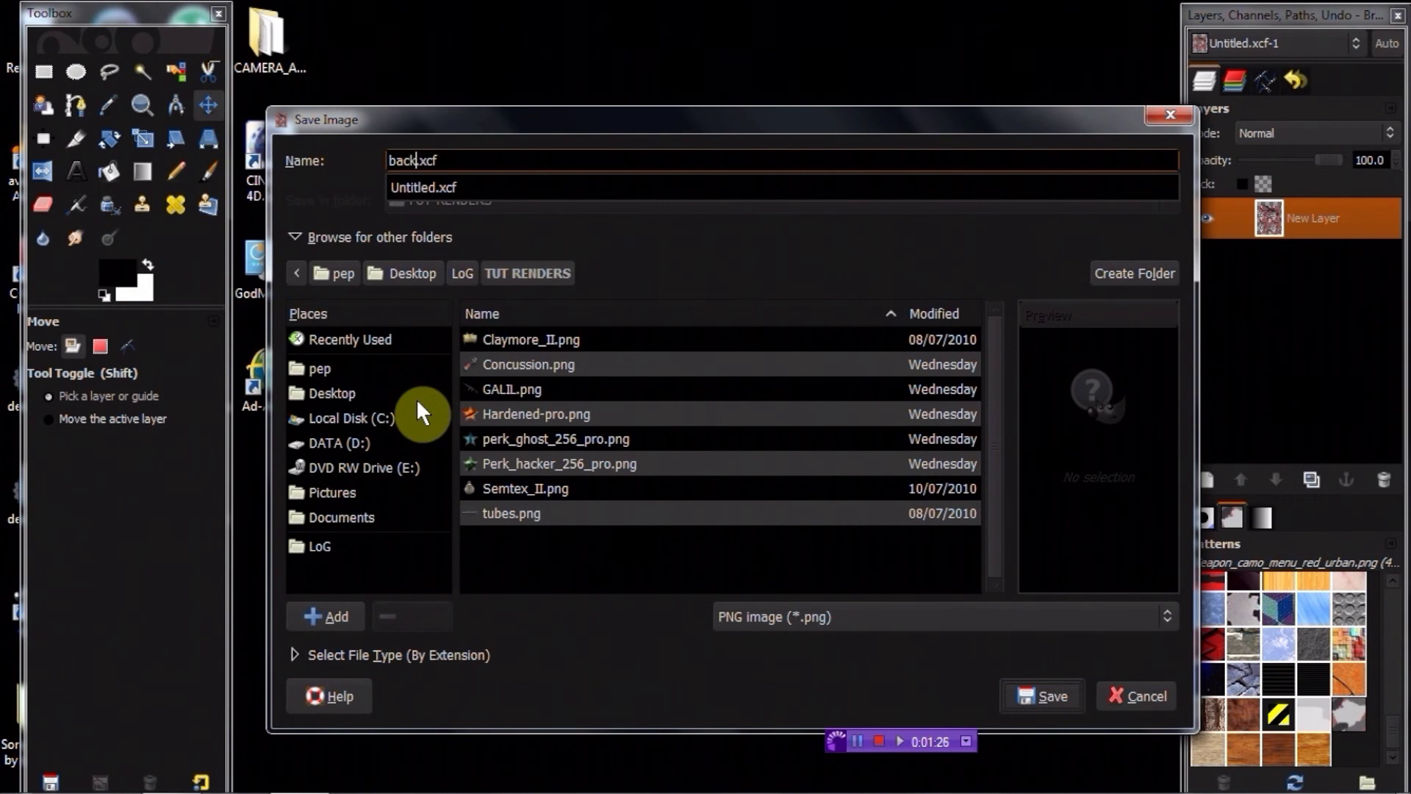
{"action": "type", "text": "round.png"}
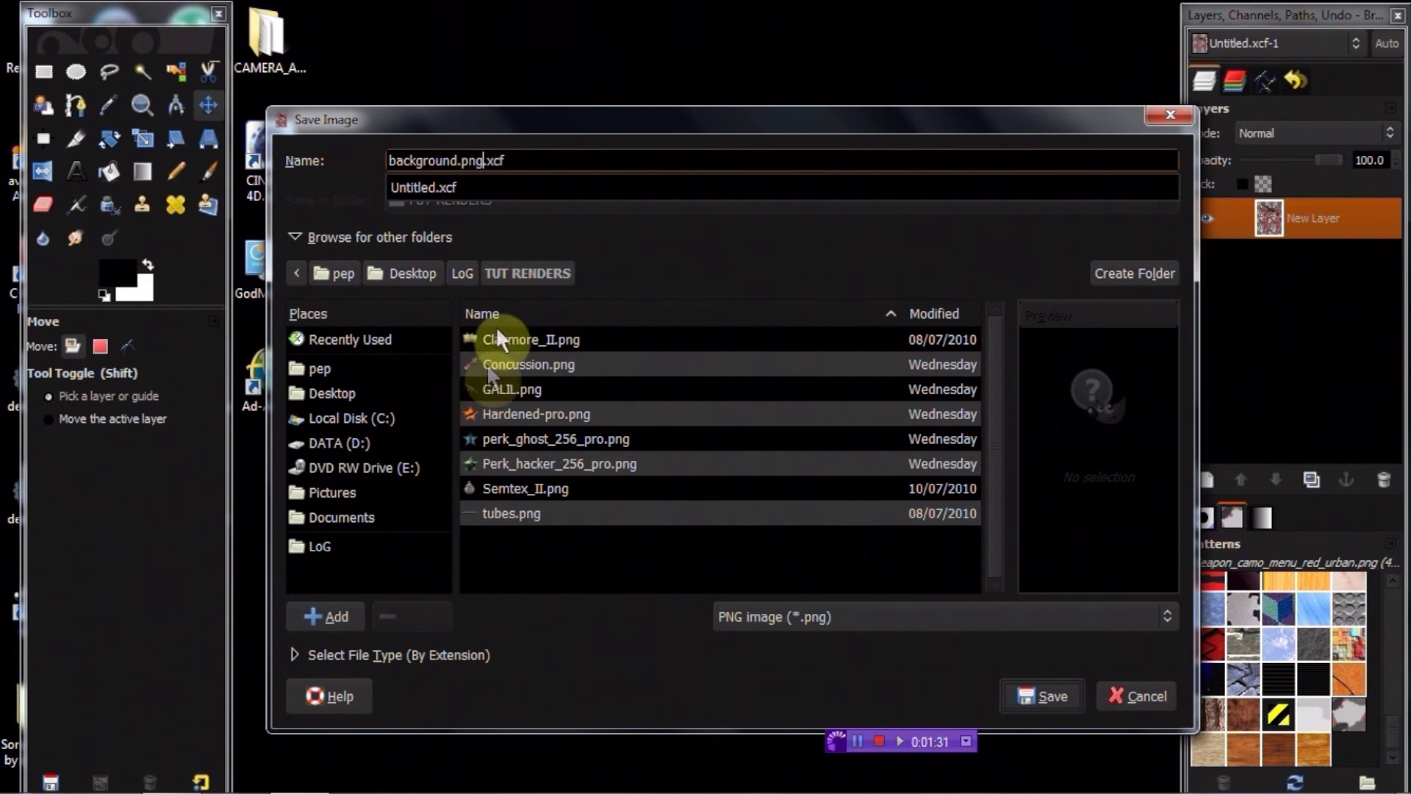
{"action": "left_click", "coordinate": [516, 161]}
{"action": "double_click", "coordinate": [517, 162]}
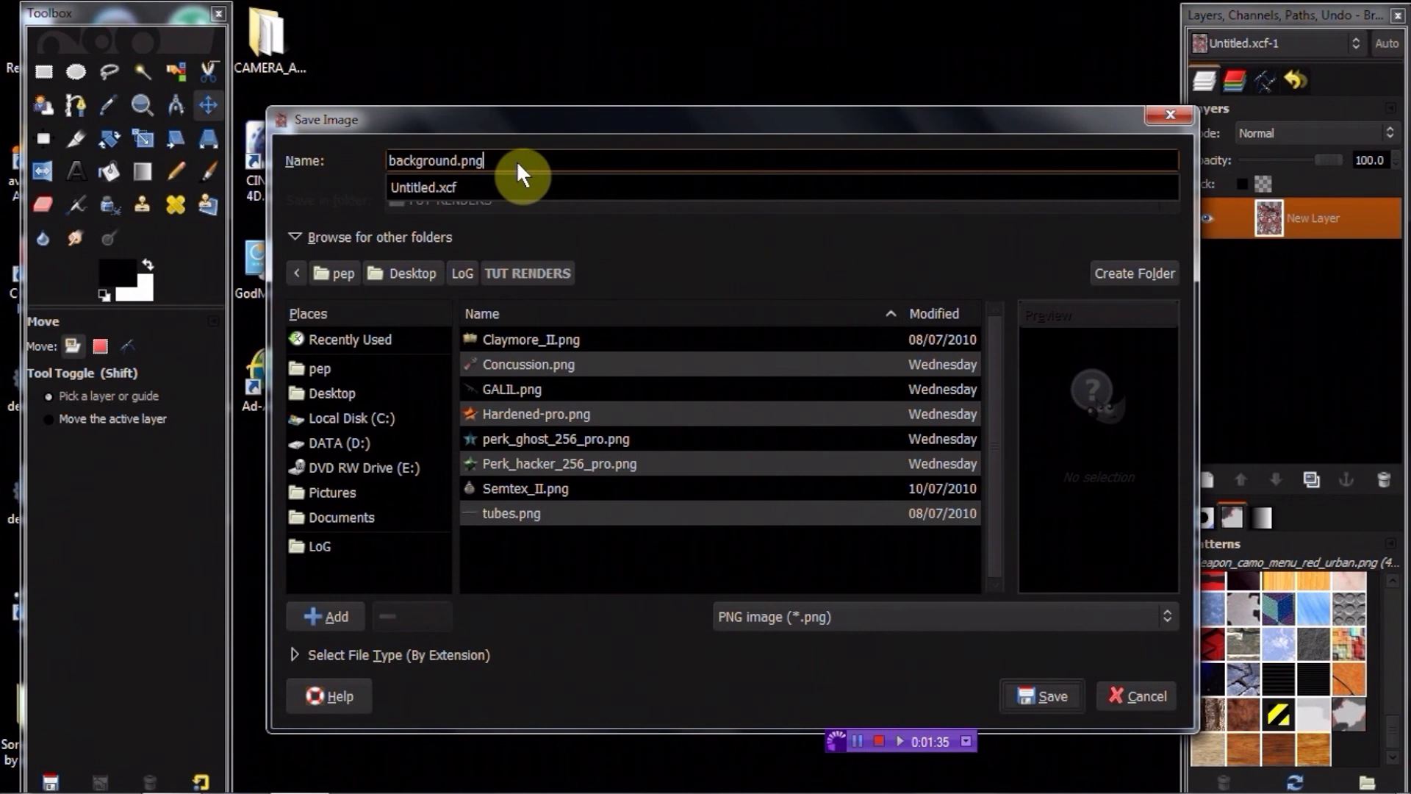
{"action": "left_click", "coordinate": [516, 161]}
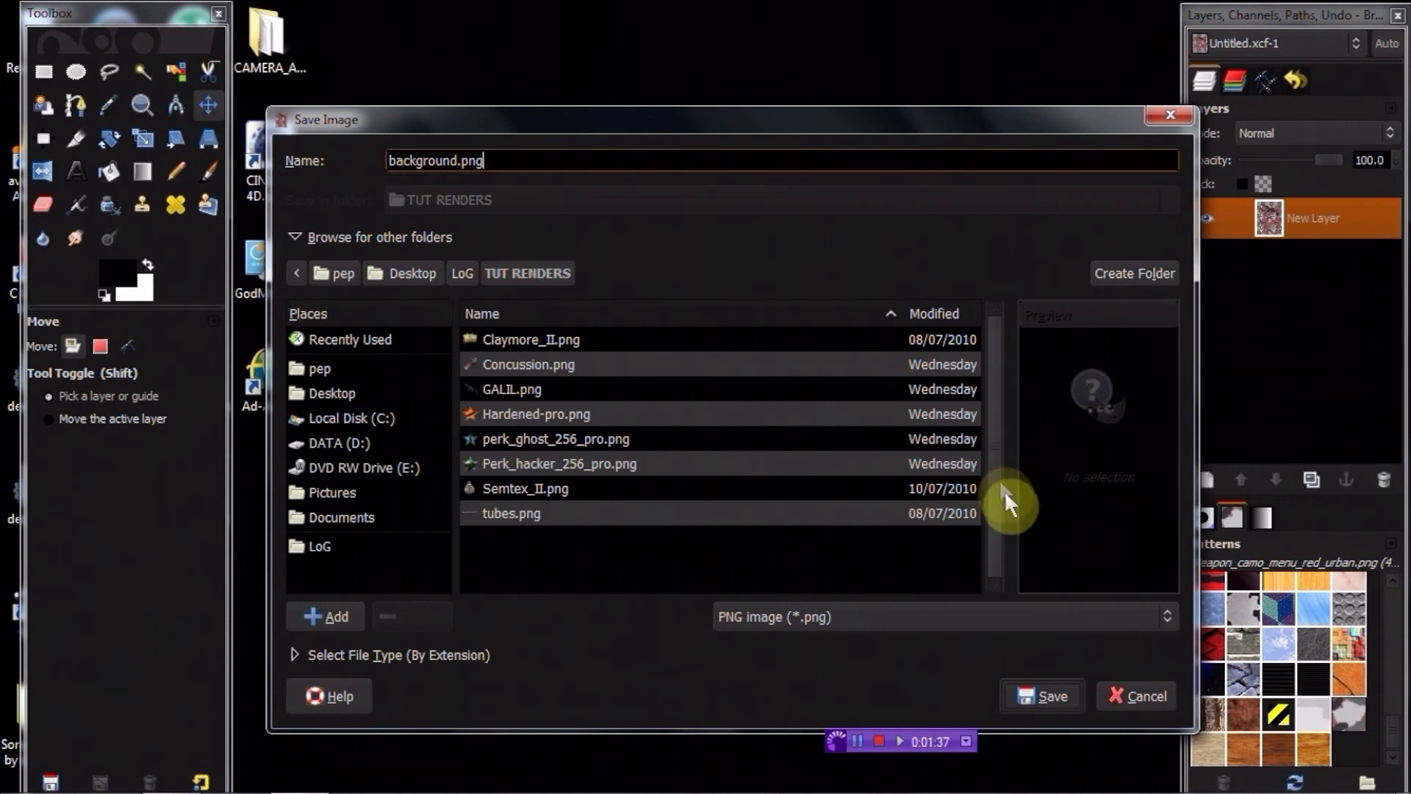
{"action": "left_click", "coordinate": [1039, 690]}
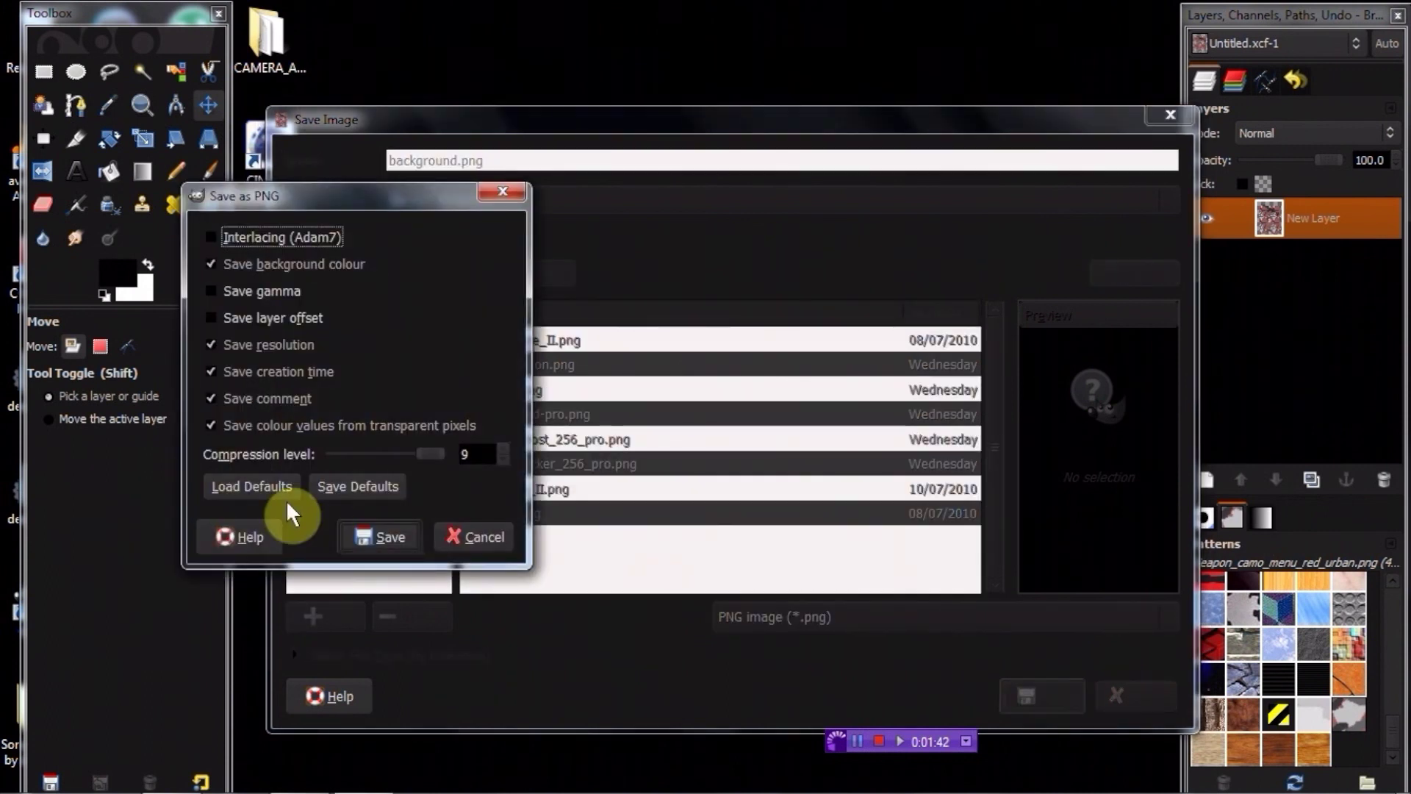
{"action": "left_click", "coordinate": [375, 529]}
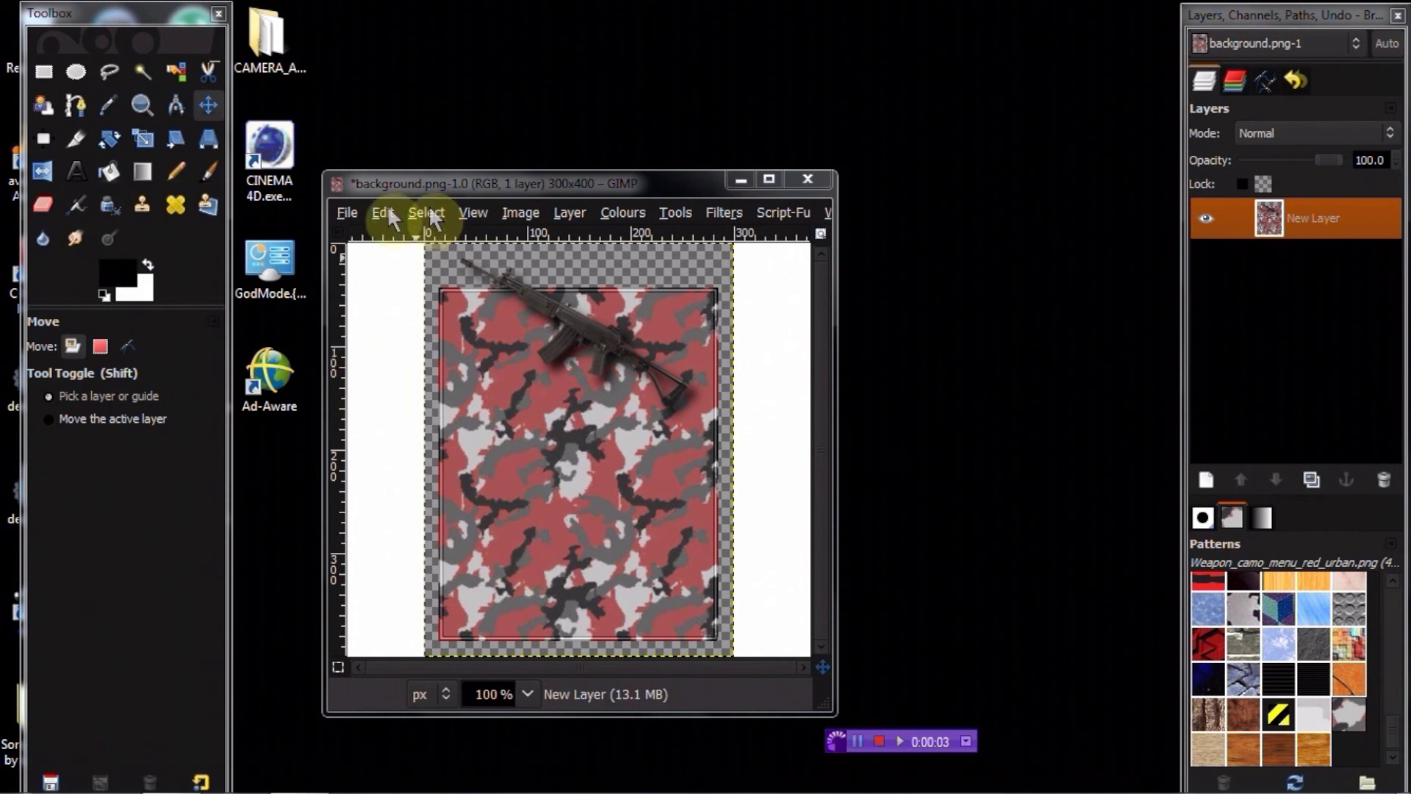
Open tubes.png from the TUT RENDERS folder as a new layer in the image
{"action": "left_click", "coordinate": [355, 212]}
{"action": "left_click", "coordinate": [405, 306]}
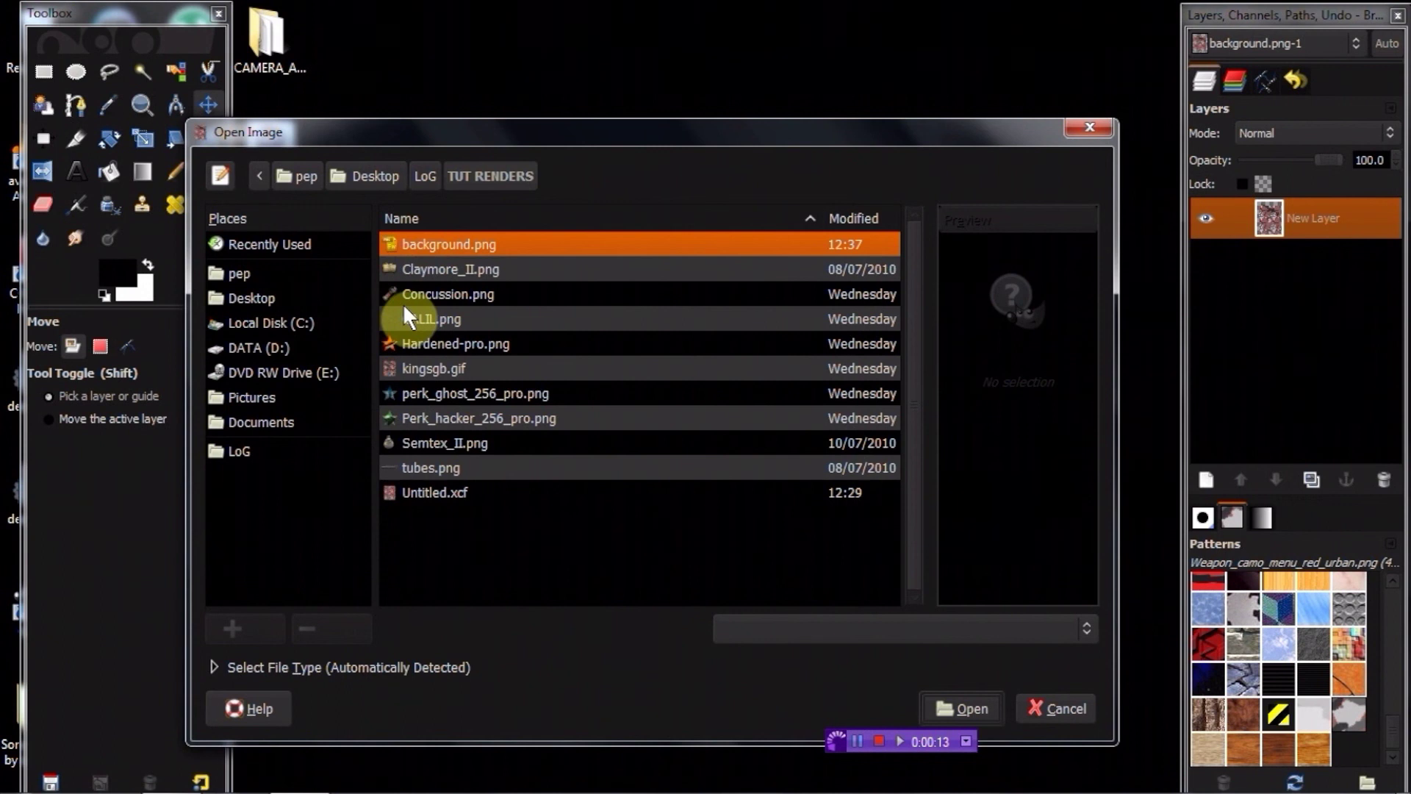
{"action": "left_click", "coordinate": [426, 467]}
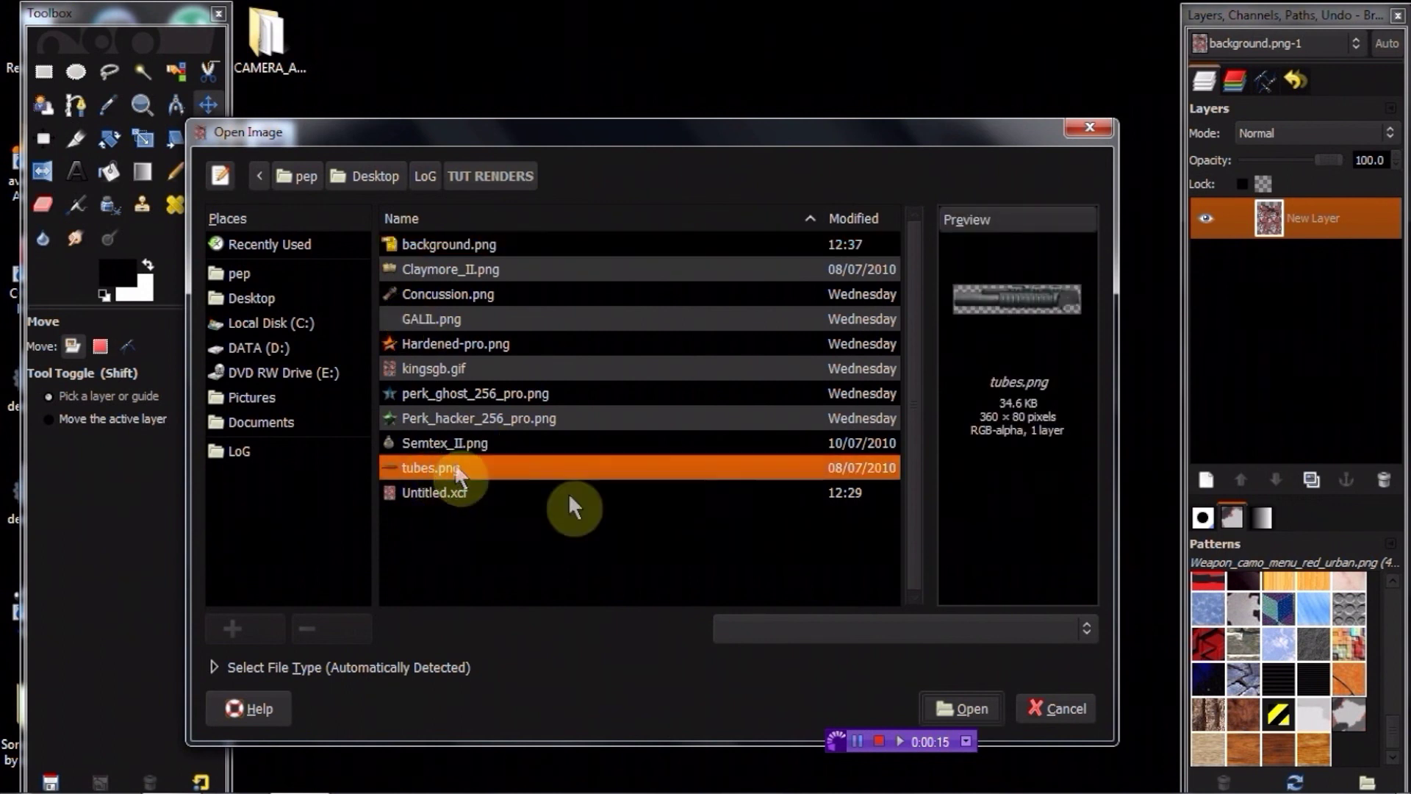
{"action": "left_click", "coordinate": [957, 708]}
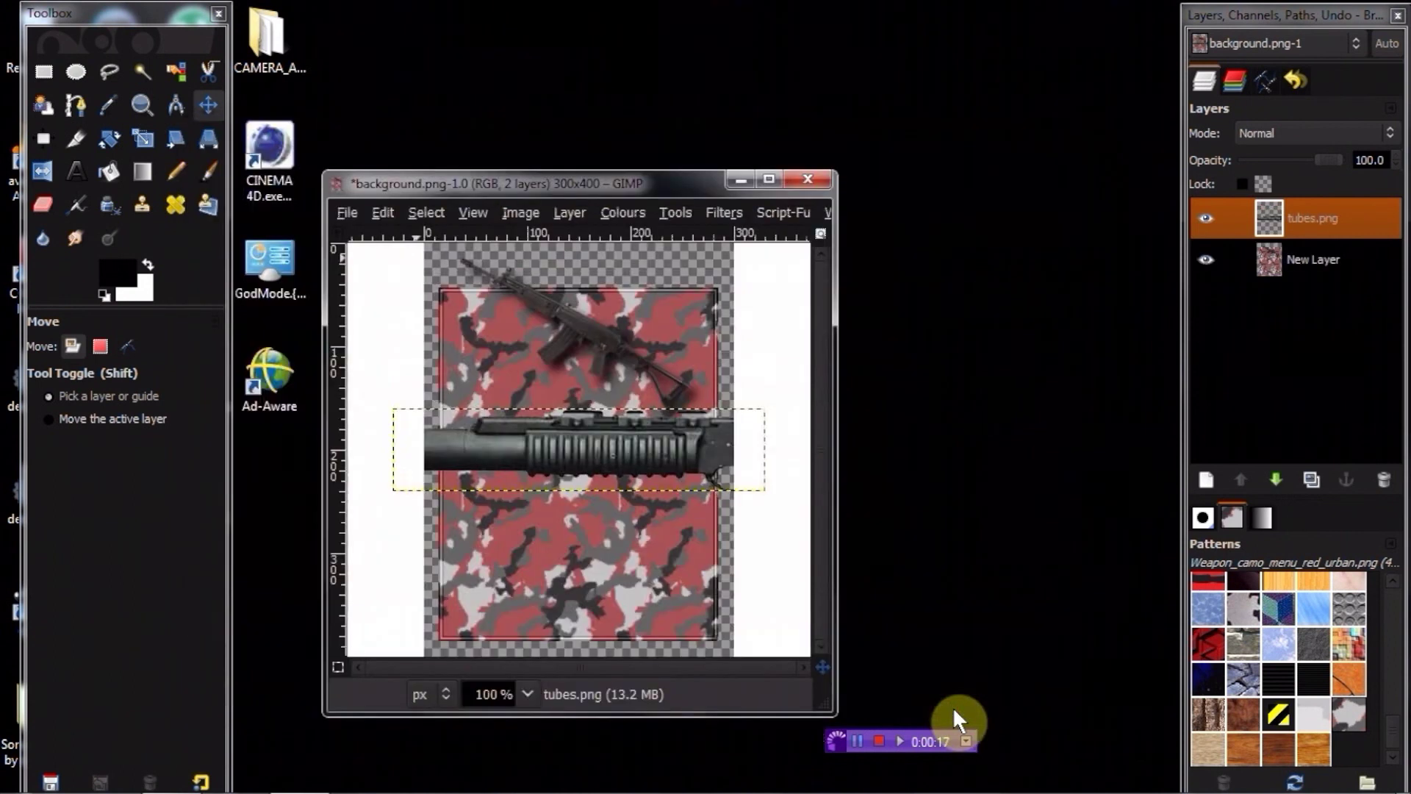
Scale the tubes.png layer down to 131 × 39 pixels
{"action": "left_click", "coordinate": [143, 138]}
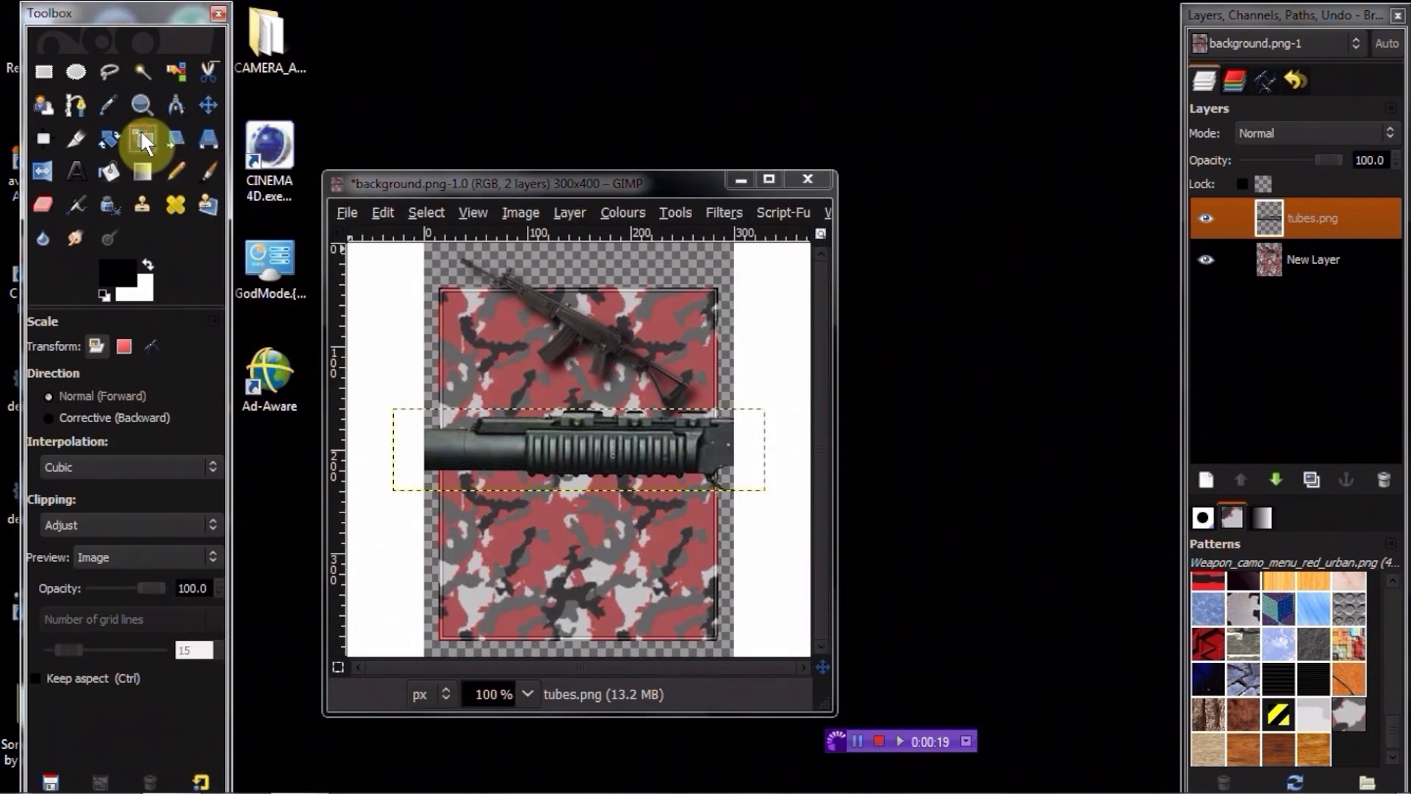
{"action": "left_click", "coordinate": [410, 414]}
{"action": "left_click_drag", "start_coordinate": [410, 414], "coordinate": [648, 452]}
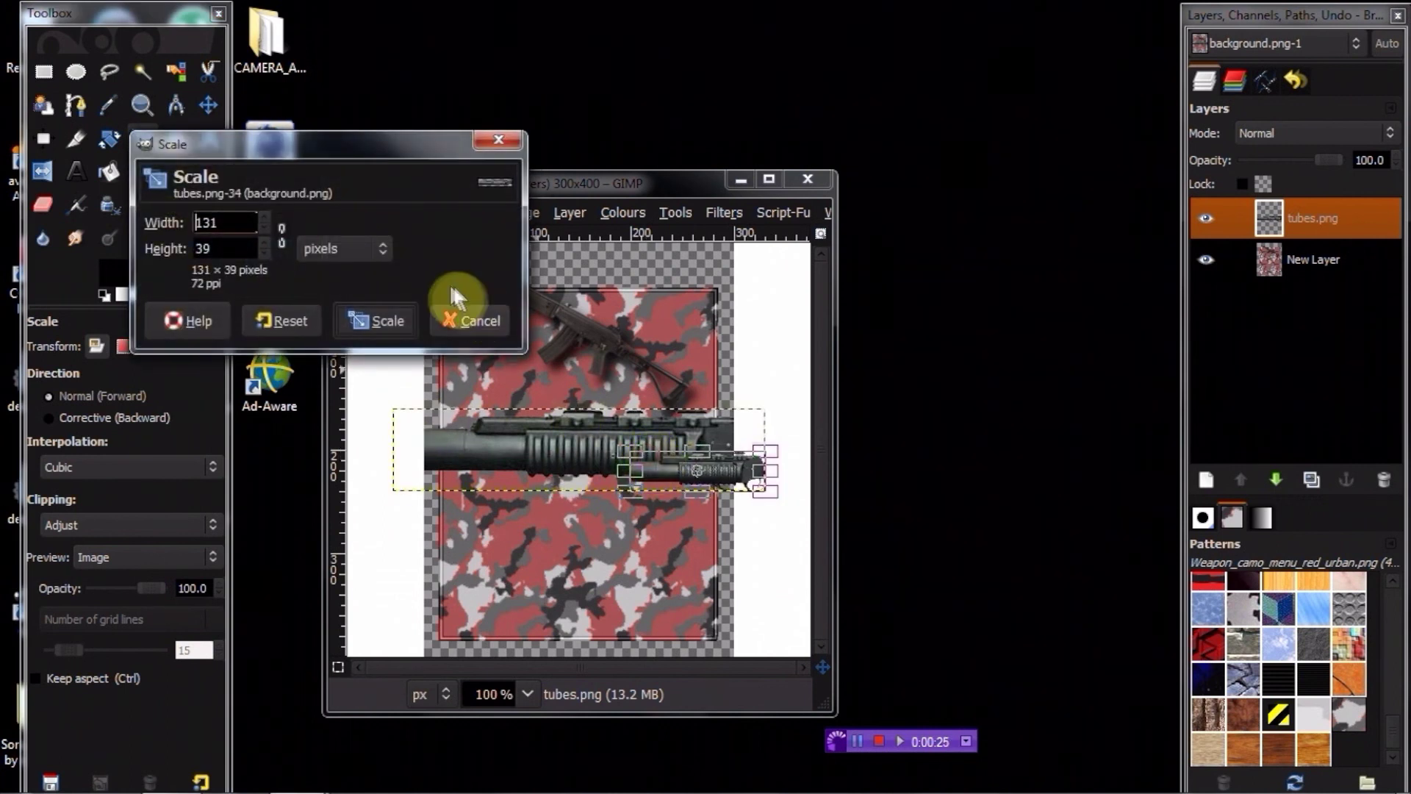
{"action": "left_click", "coordinate": [378, 321]}
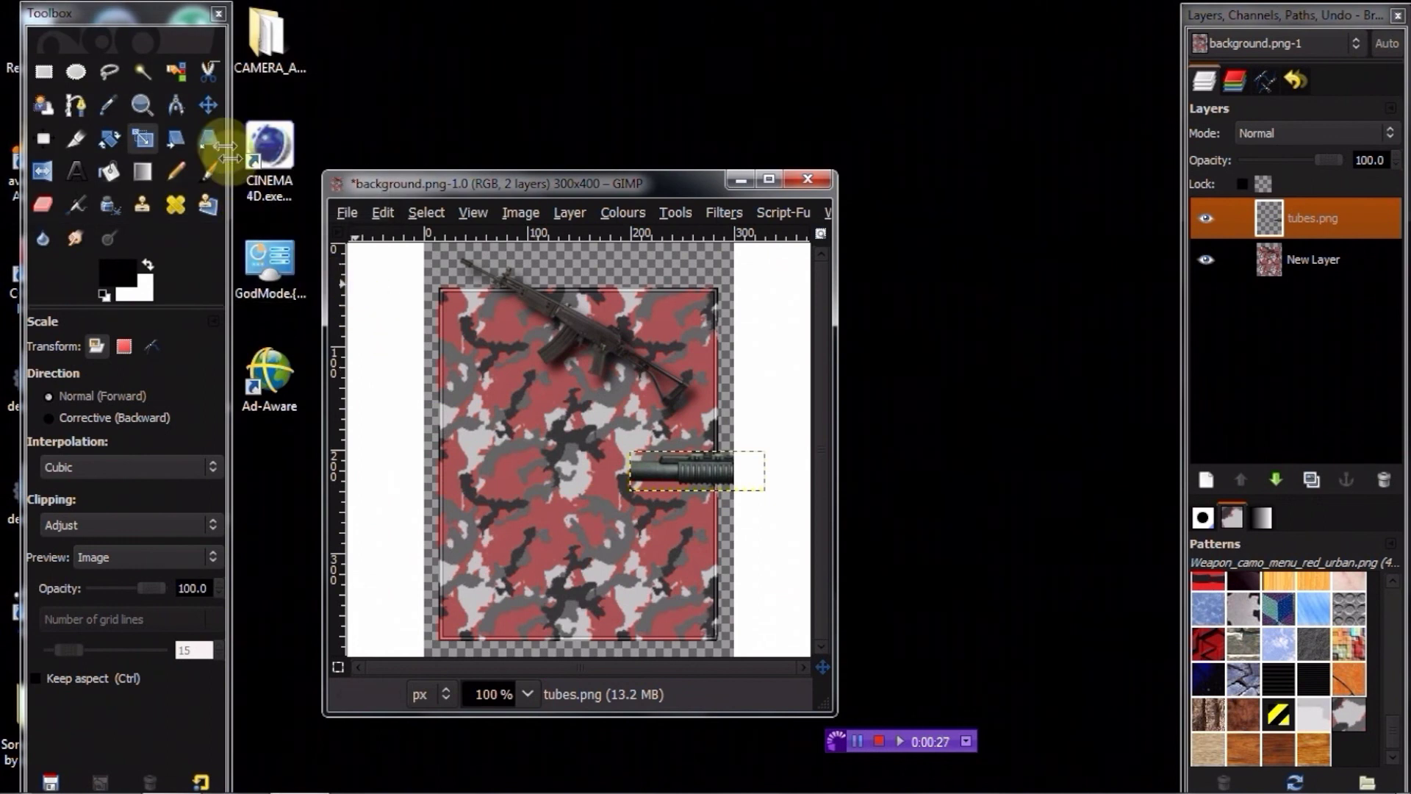
Move the tube below the rifle near the camo's left edge and expand its layer to the image size
{"action": "left_click", "coordinate": [208, 105]}
{"action": "left_click_drag", "start_coordinate": [717, 479], "coordinate": [537, 406]}
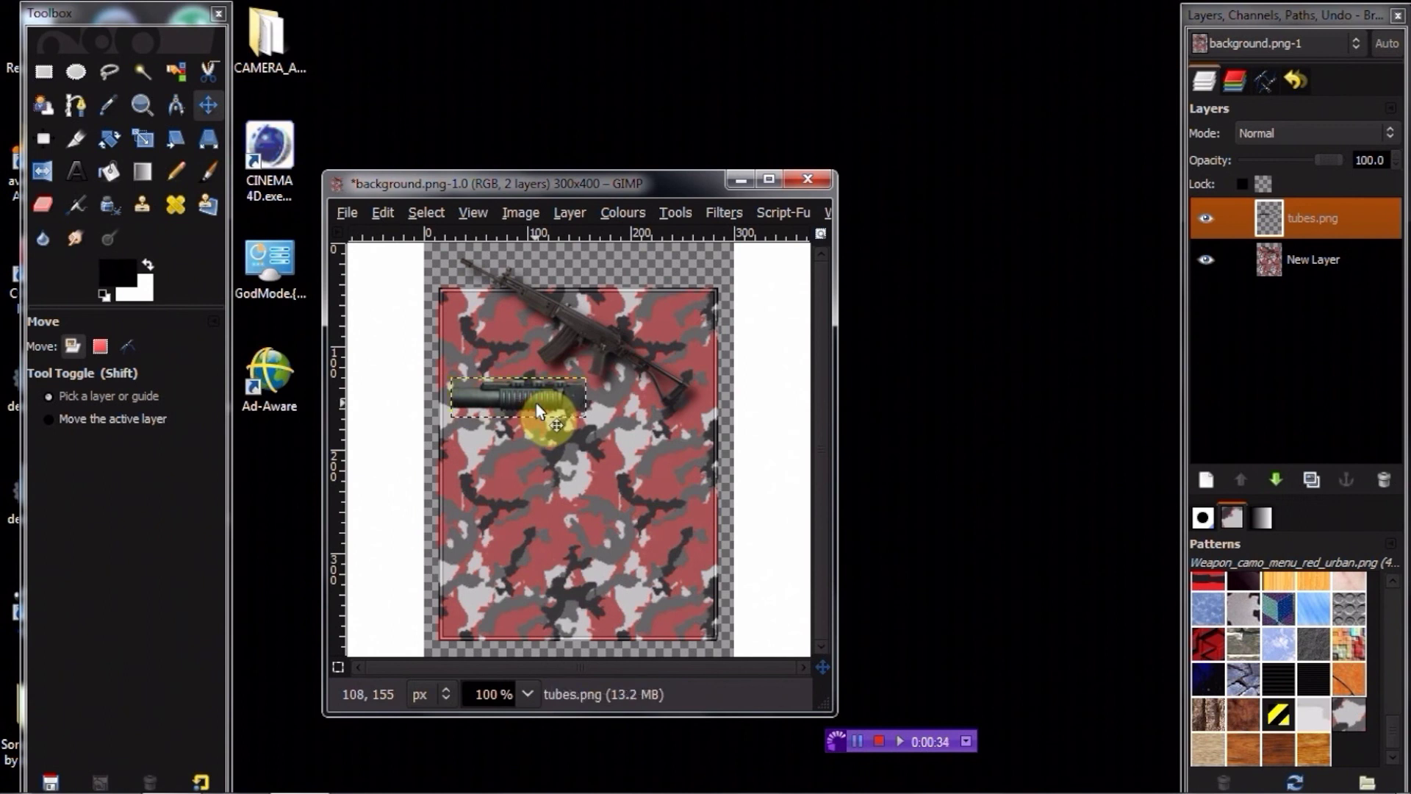
{"action": "right_click", "coordinate": [1342, 217]}
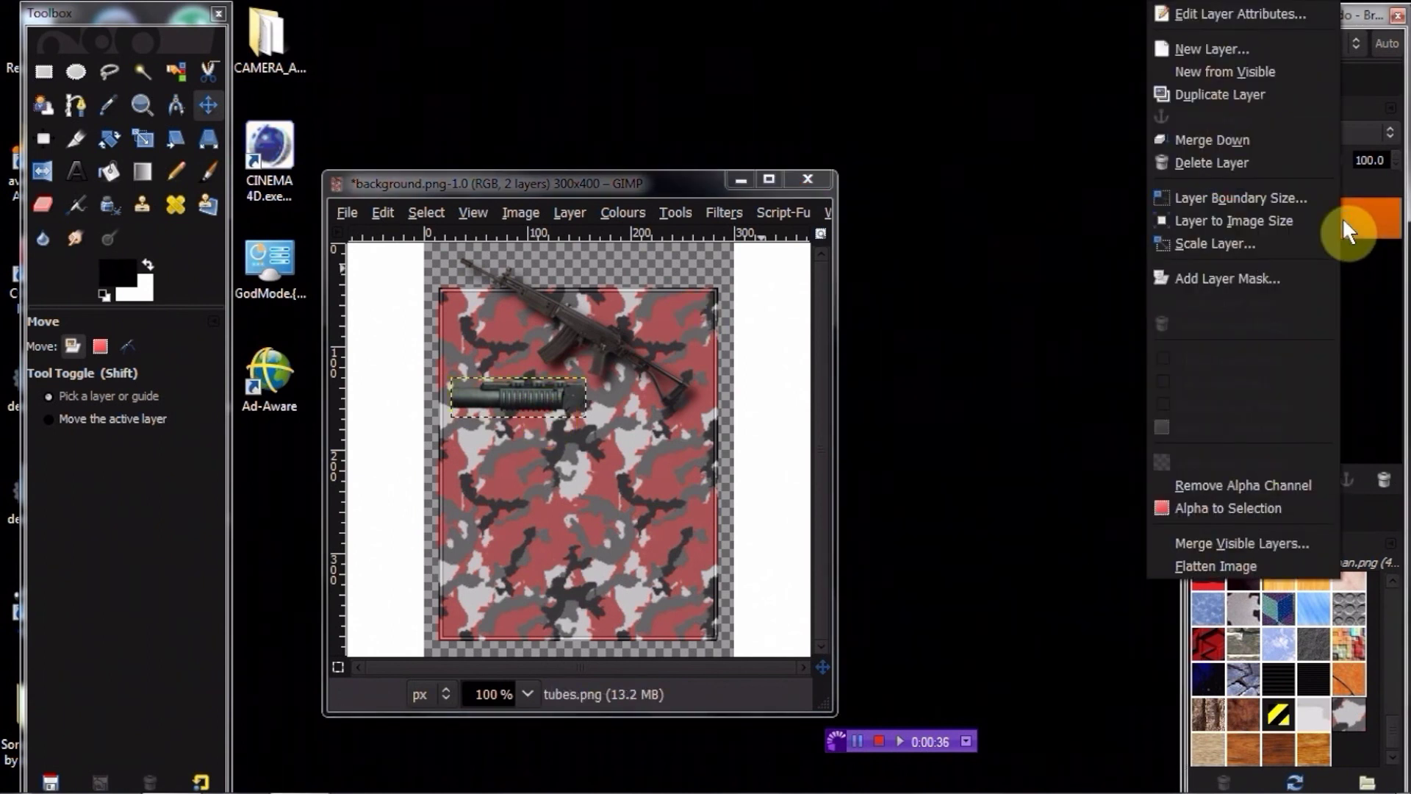
{"action": "left_click", "coordinate": [1294, 218]}
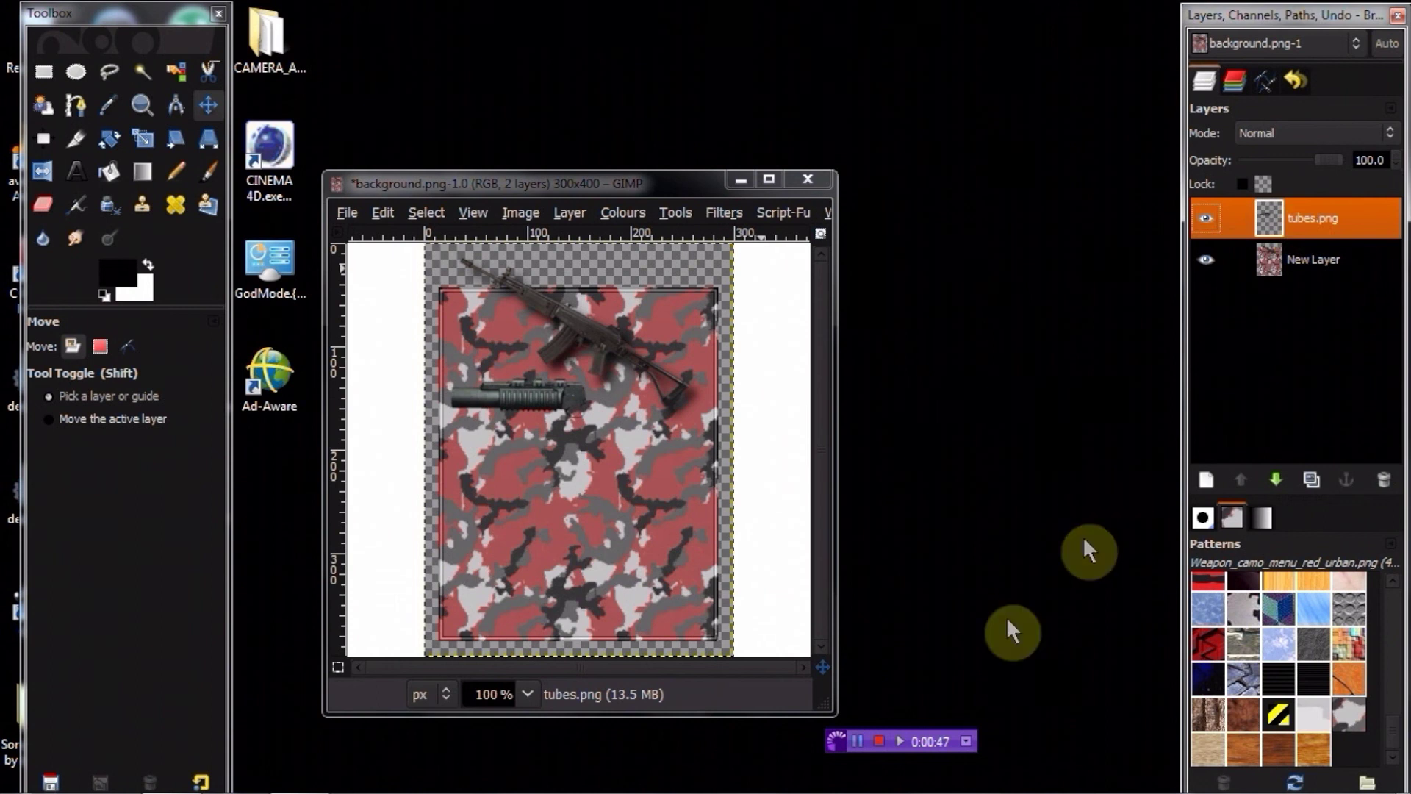
{"action": "left_click", "coordinate": [855, 742]}
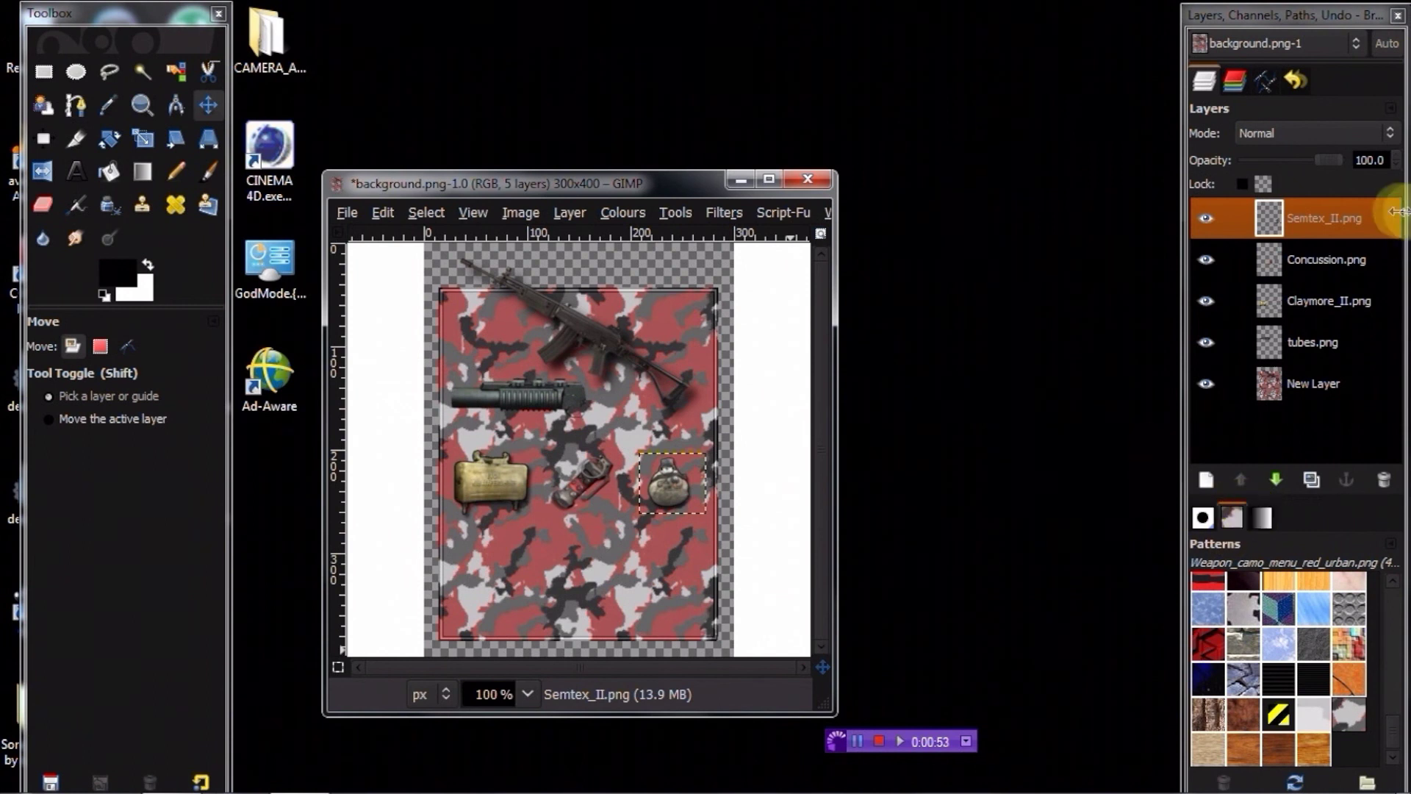
Merge the Semtex_II, Concussion and Claymore_II layers down into tubes.png and expand the merged layer to the image size
{"action": "right_click", "coordinate": [1346, 214]}
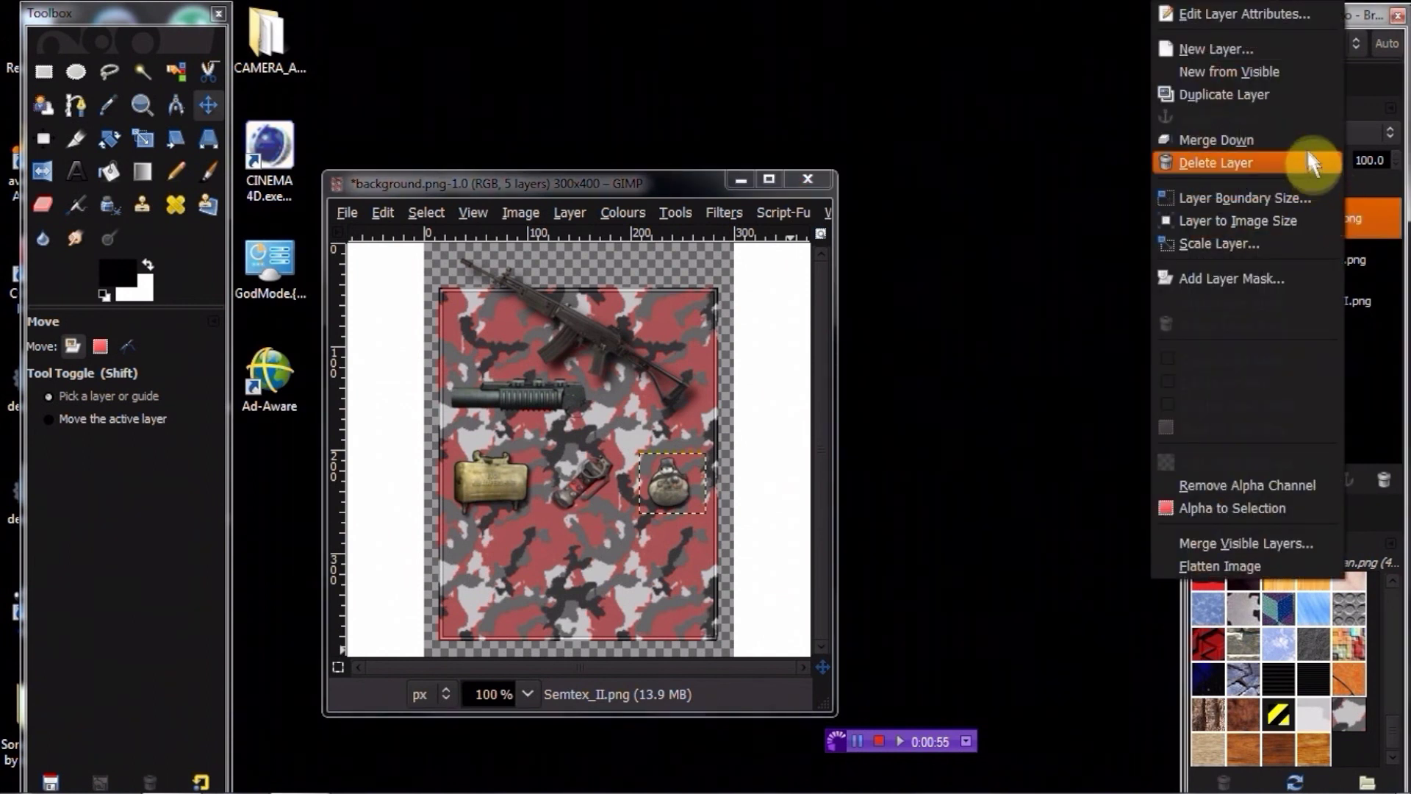
{"action": "left_click", "coordinate": [1250, 163]}
{"action": "right_click", "coordinate": [1345, 219]}
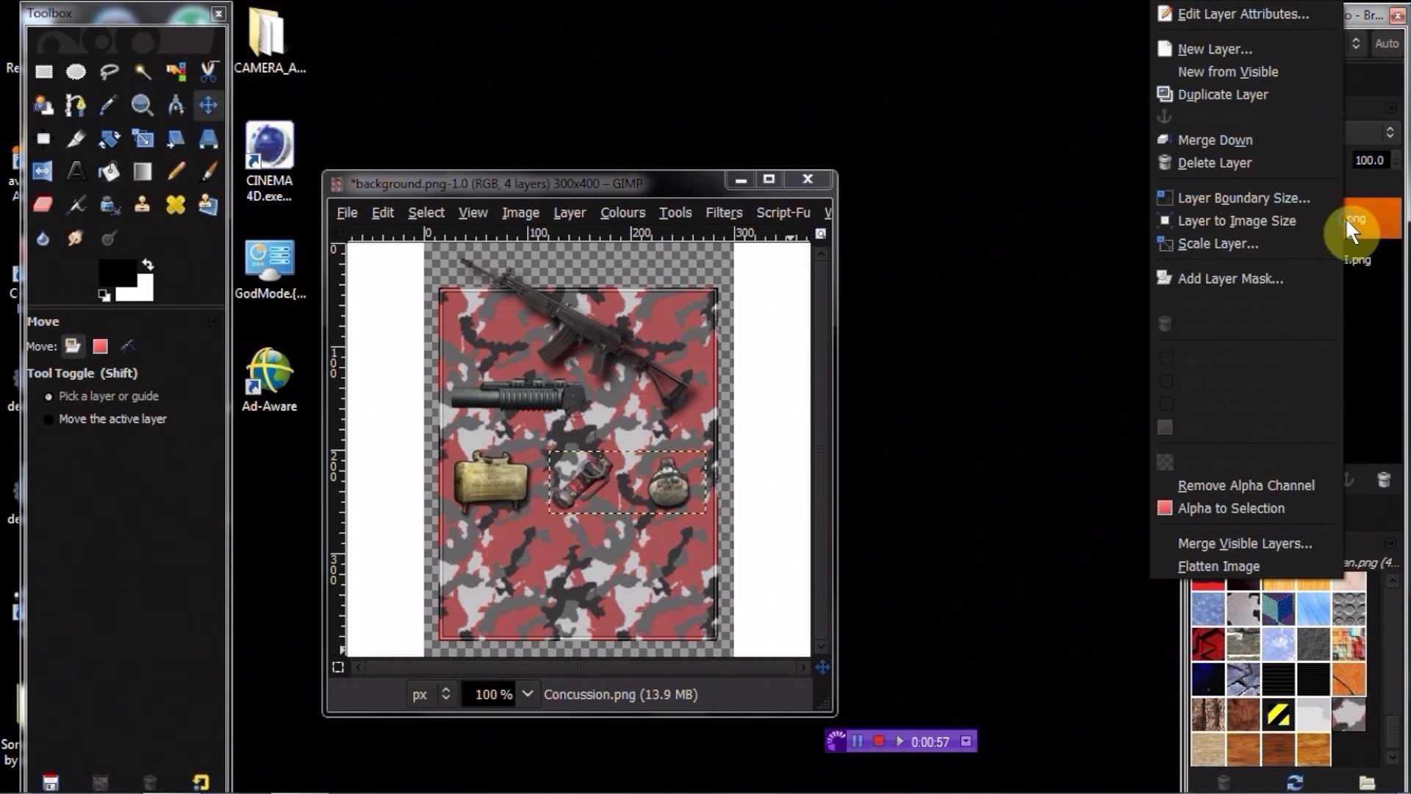
{"action": "left_click", "coordinate": [1246, 144]}
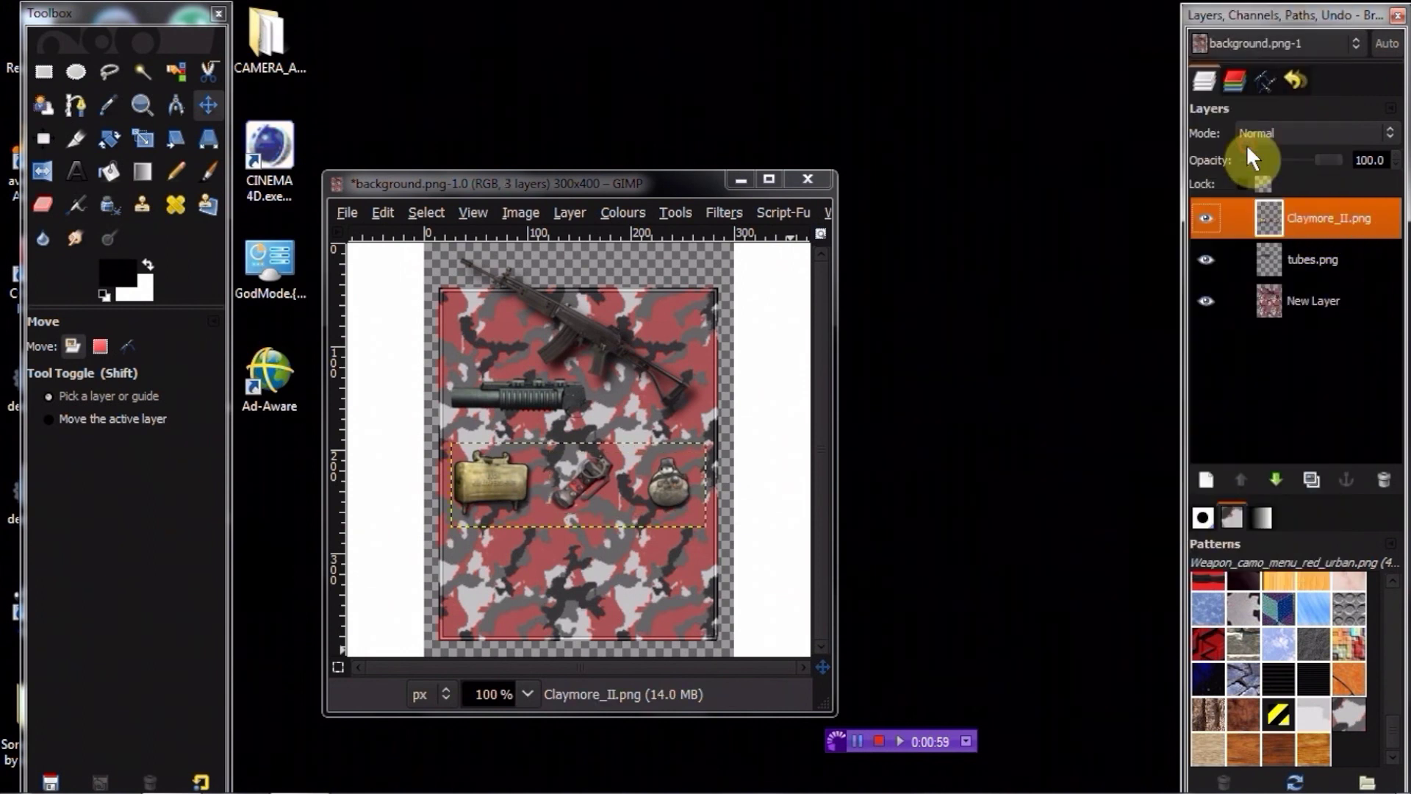
{"action": "right_click", "coordinate": [1302, 211]}
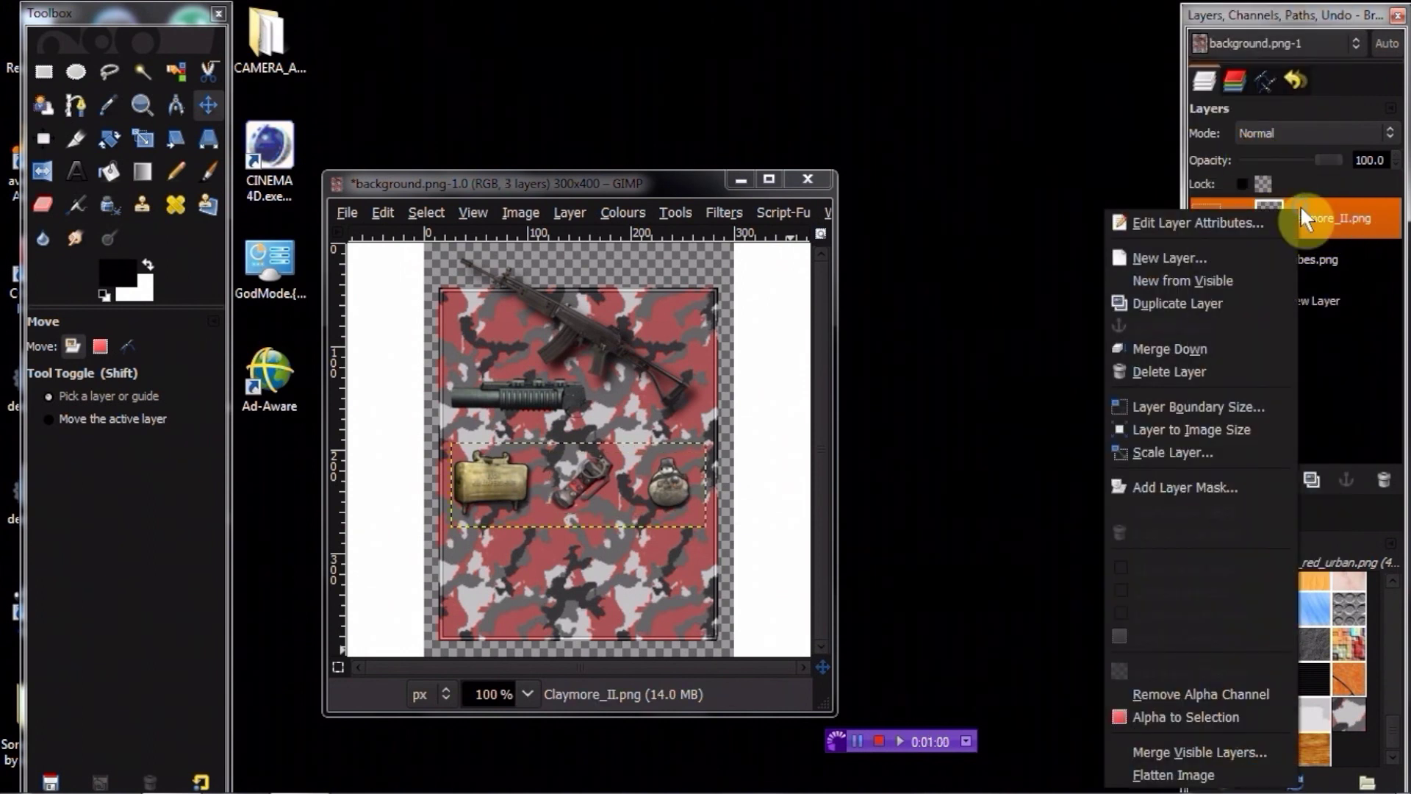
{"action": "left_click", "coordinate": [1234, 348]}
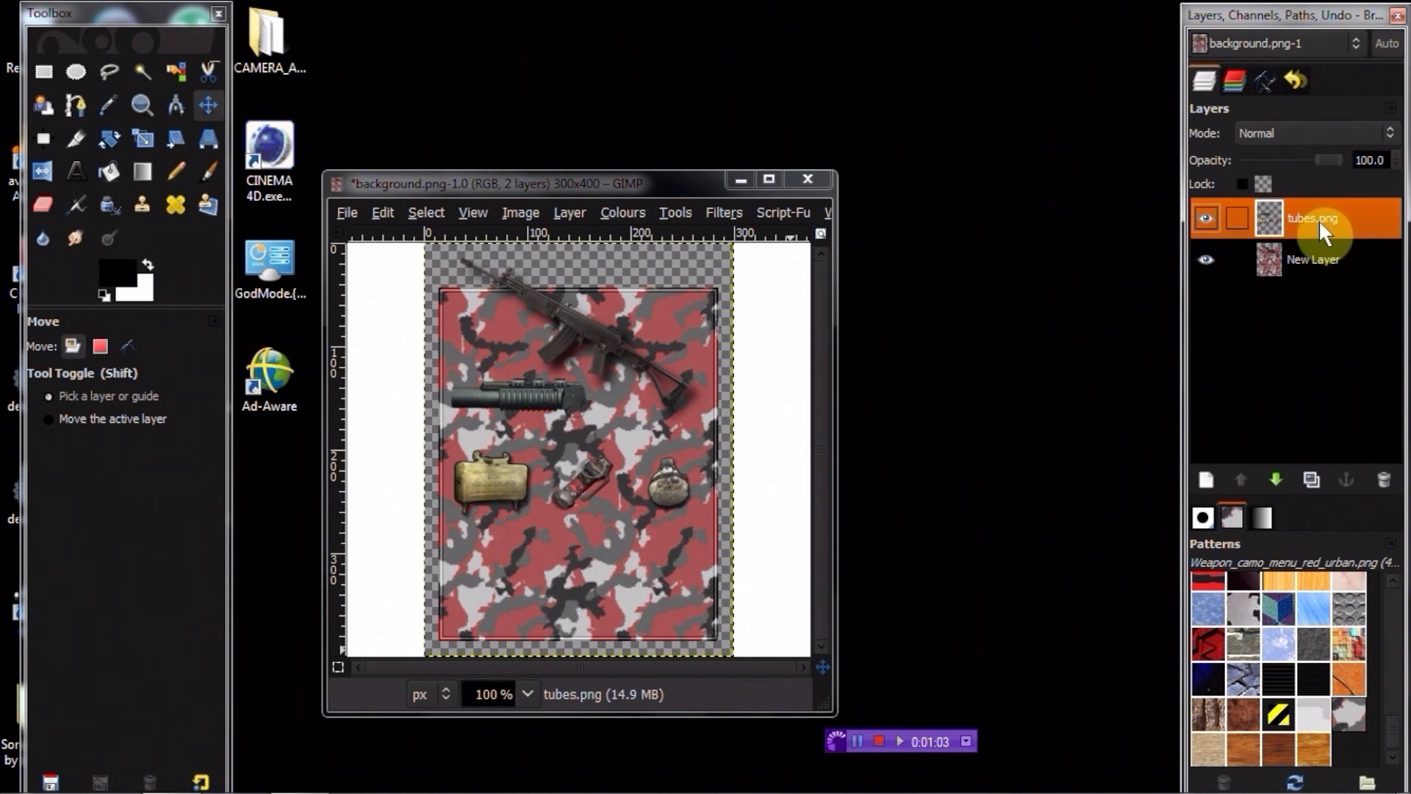
{"action": "right_click", "coordinate": [1320, 224]}
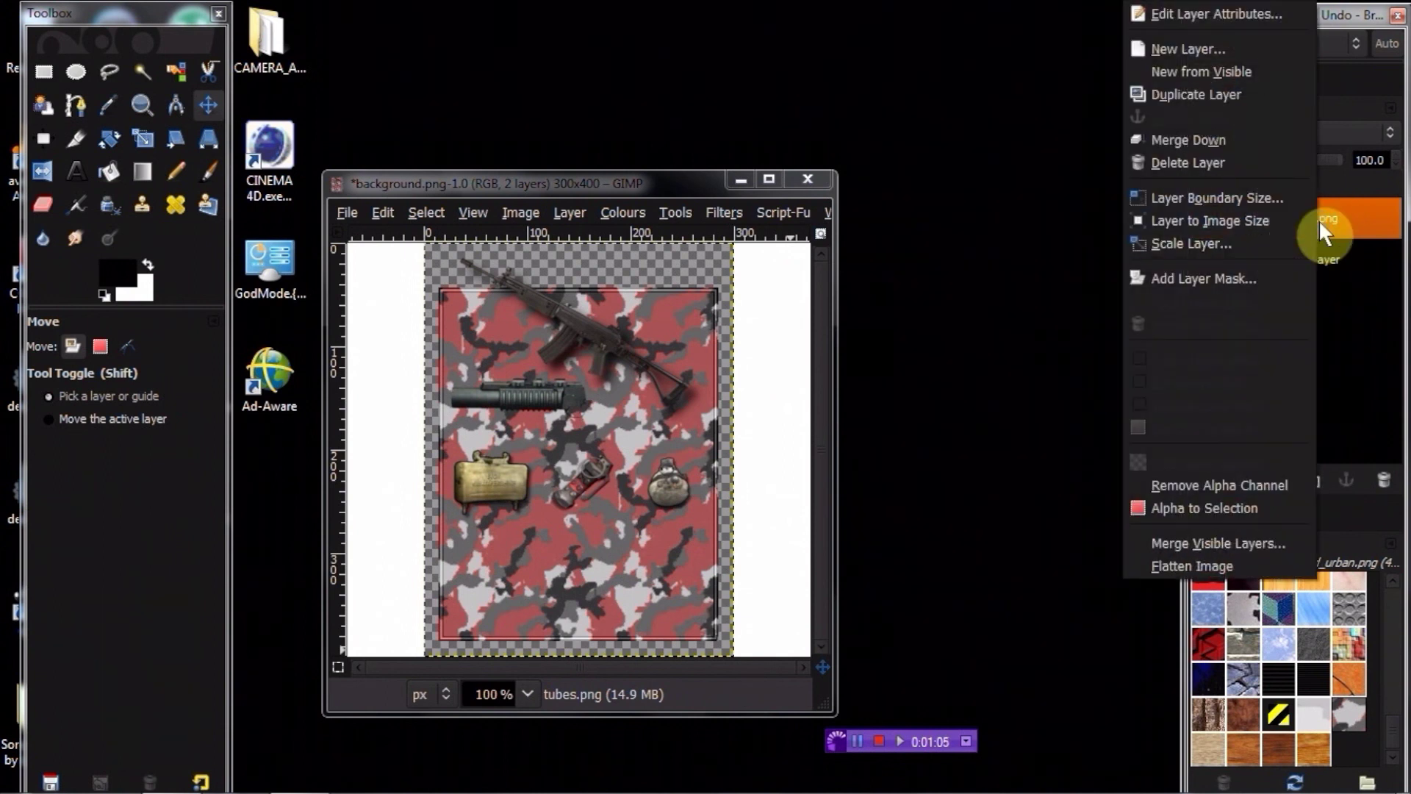
{"action": "left_click", "coordinate": [1259, 220]}
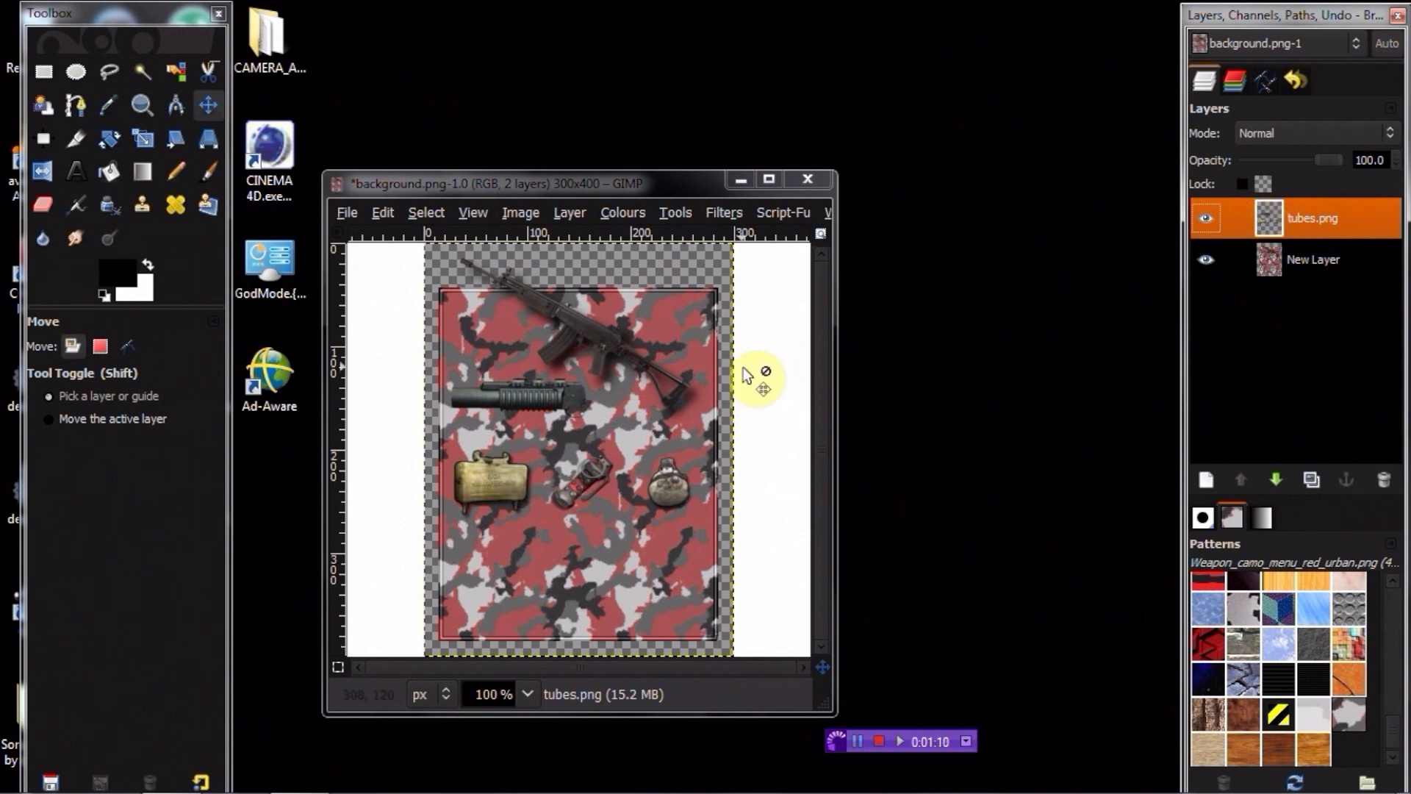
Apply a black drop shadow to the tubes.png layer with offsets of 8, blur radius 15, opacity 90 and resizing allowed
{"action": "left_click", "coordinate": [716, 213]}
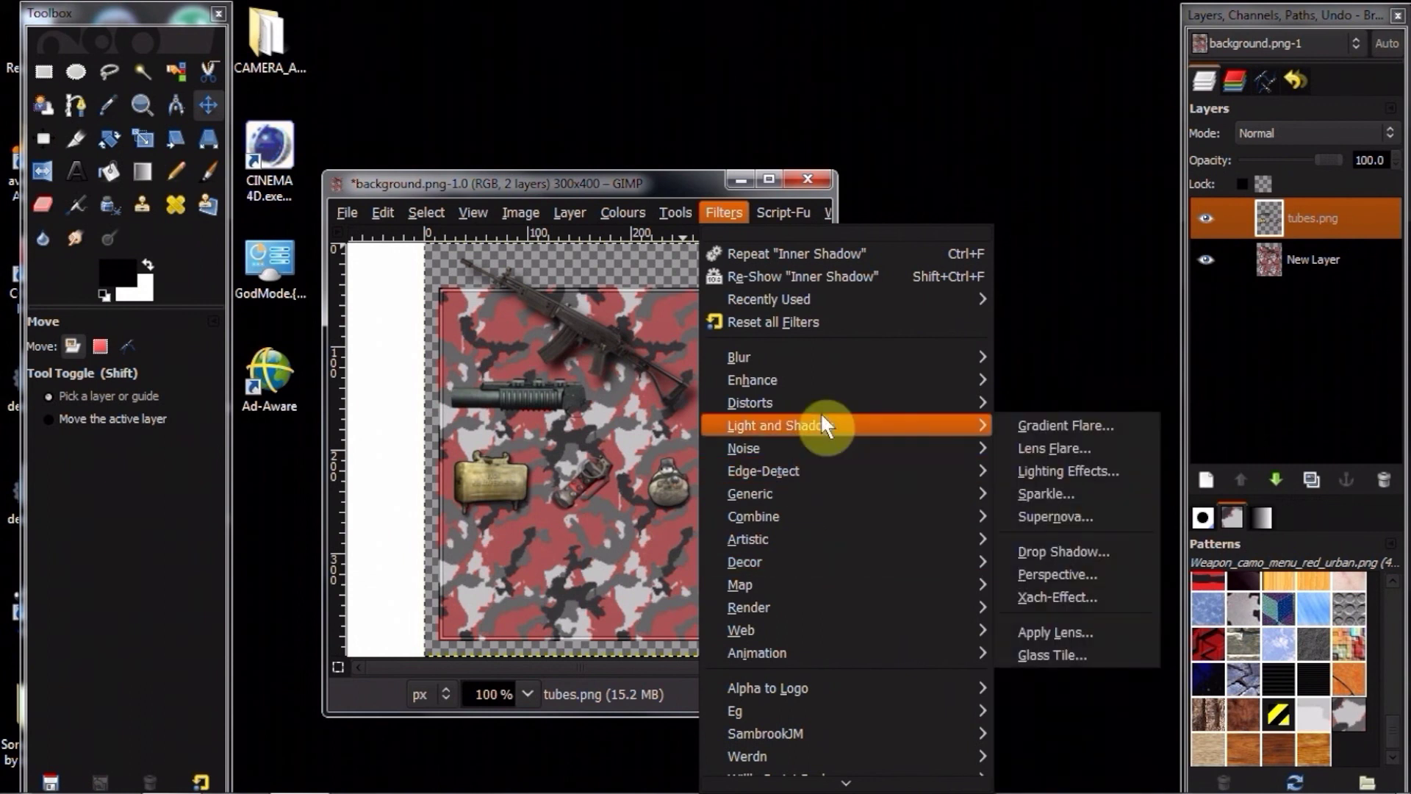
{"action": "mouse_move", "coordinate": [882, 425]}
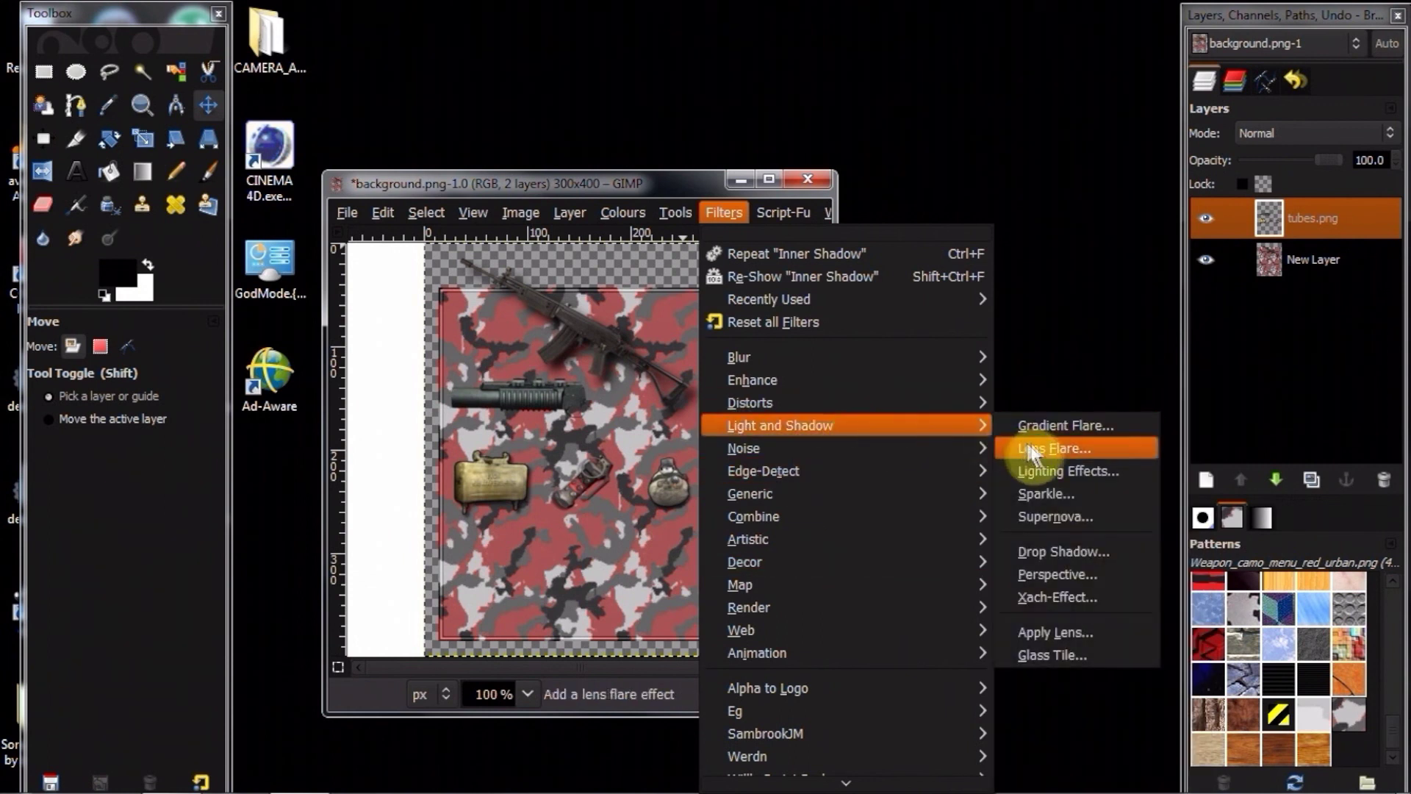
{"action": "left_click", "coordinate": [1050, 552]}
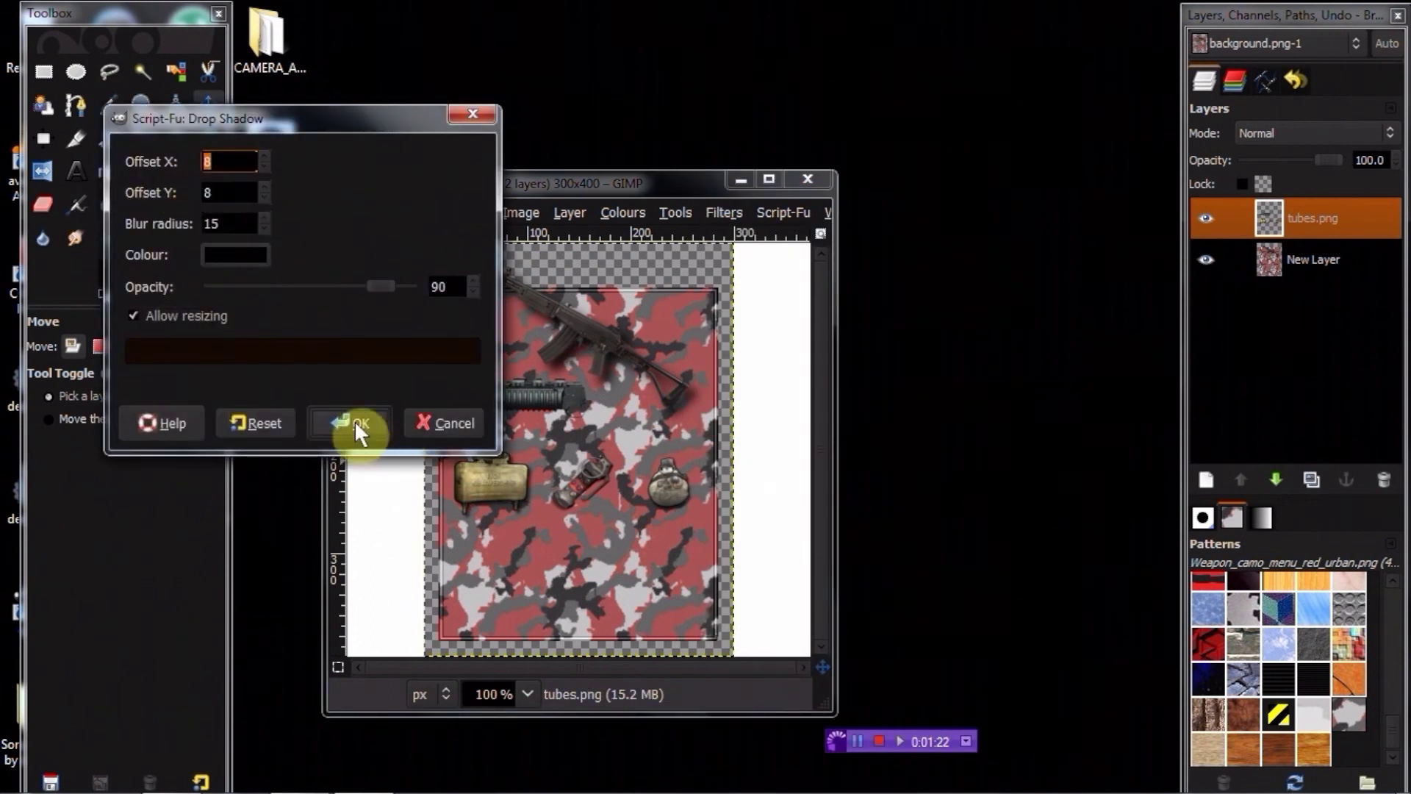
{"action": "left_click", "coordinate": [354, 421]}
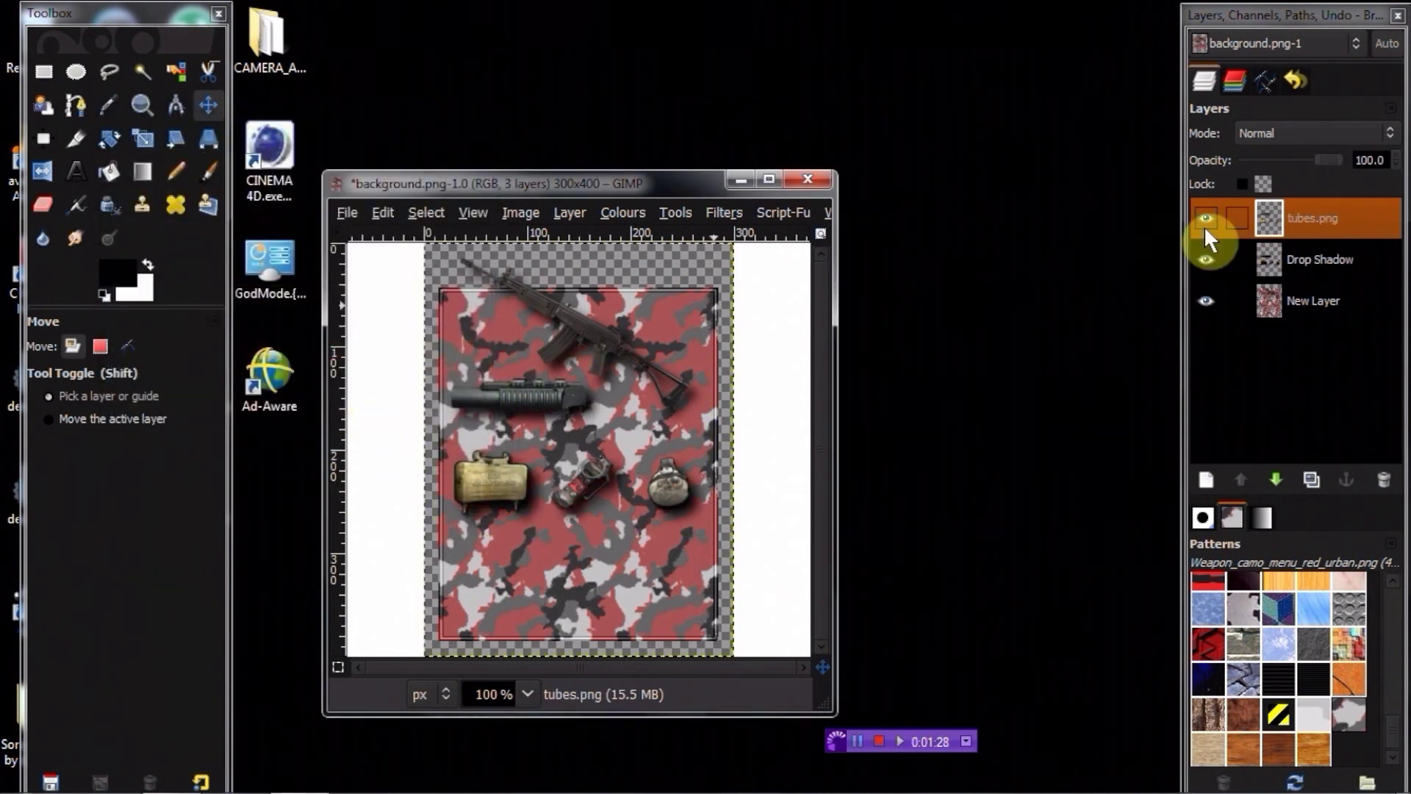
Merge the tubes.png layer and its drop shadow down into the camo base layer
{"action": "right_click", "coordinate": [1321, 210]}
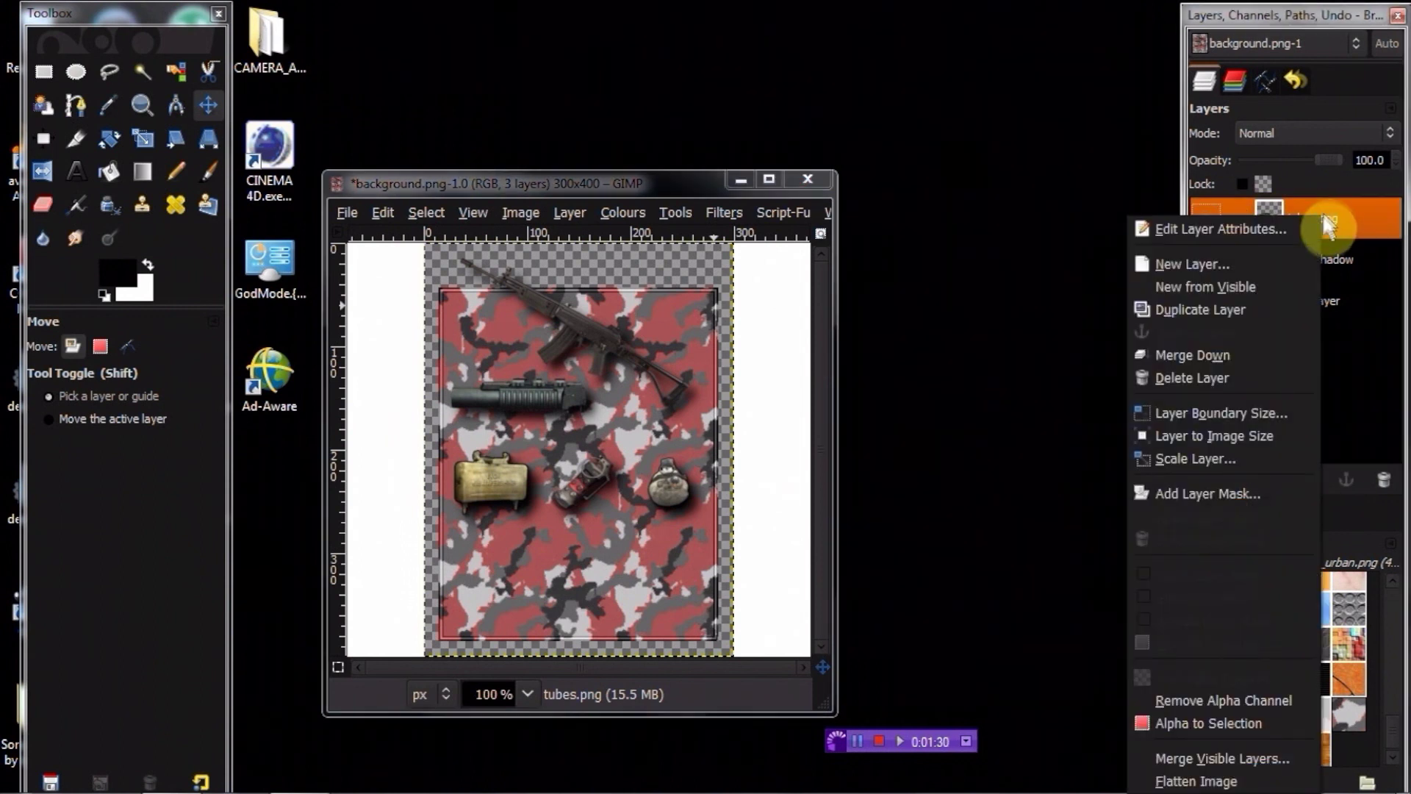
{"action": "left_click", "coordinate": [1213, 353]}
{"action": "right_click", "coordinate": [1321, 213]}
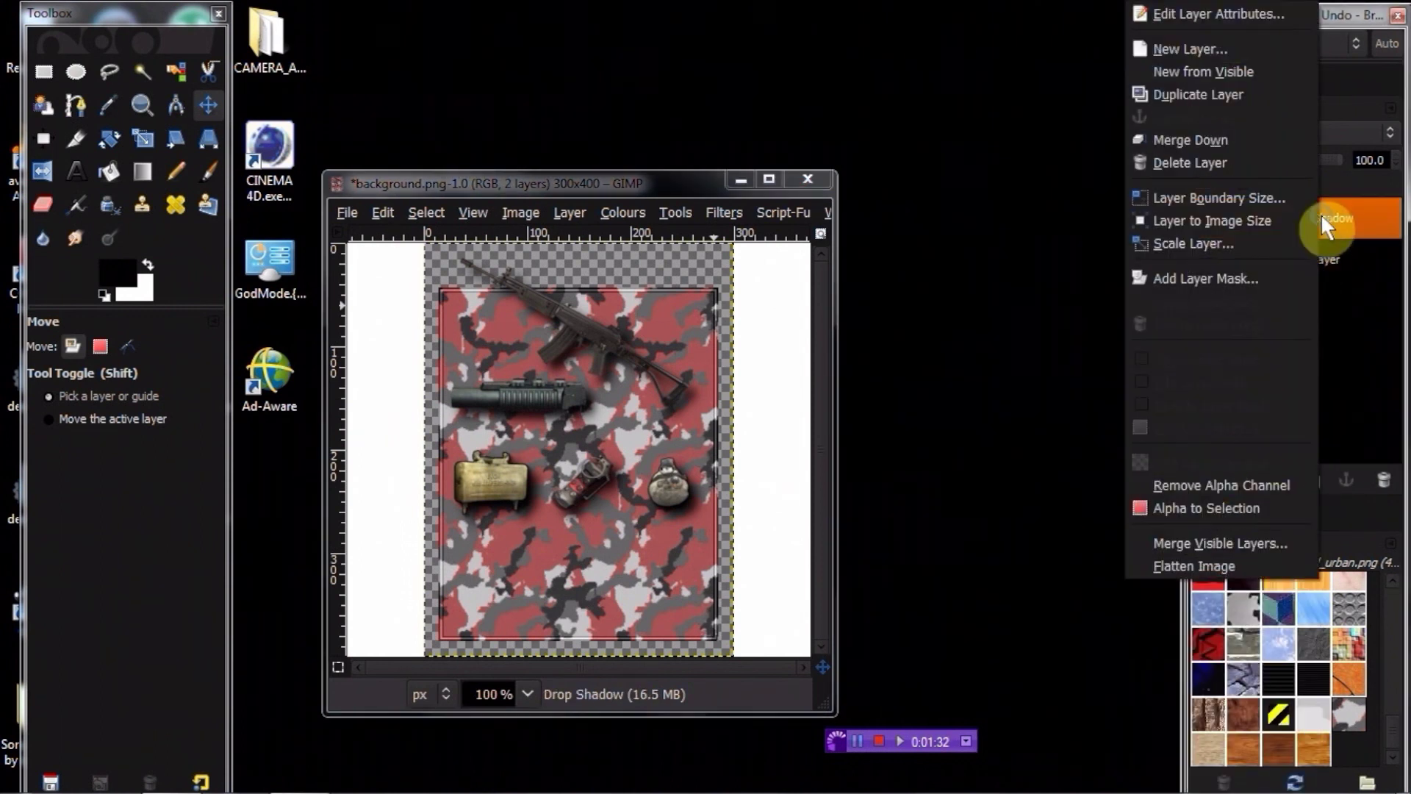
{"action": "left_click", "coordinate": [1251, 139]}
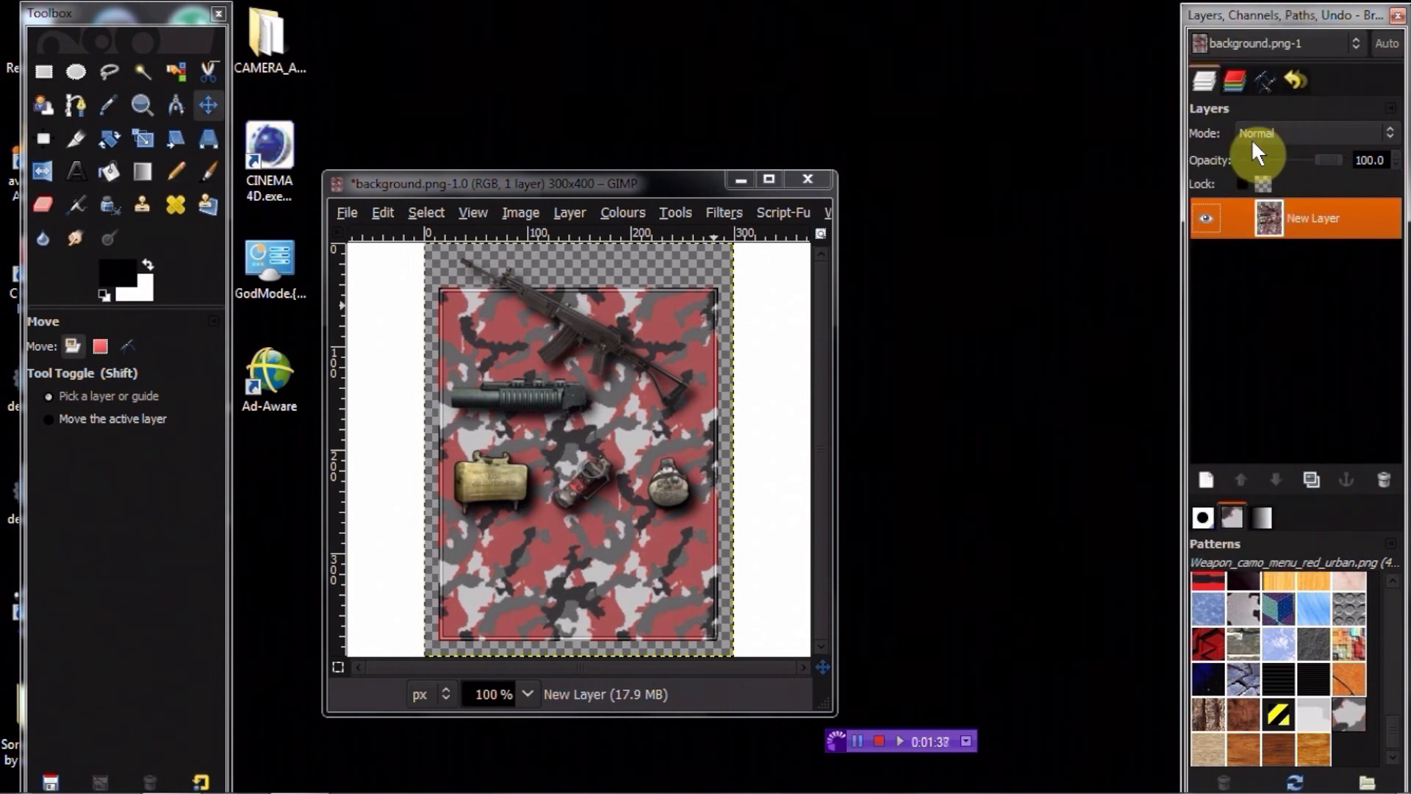
{"action": "left_click", "coordinate": [858, 740]}
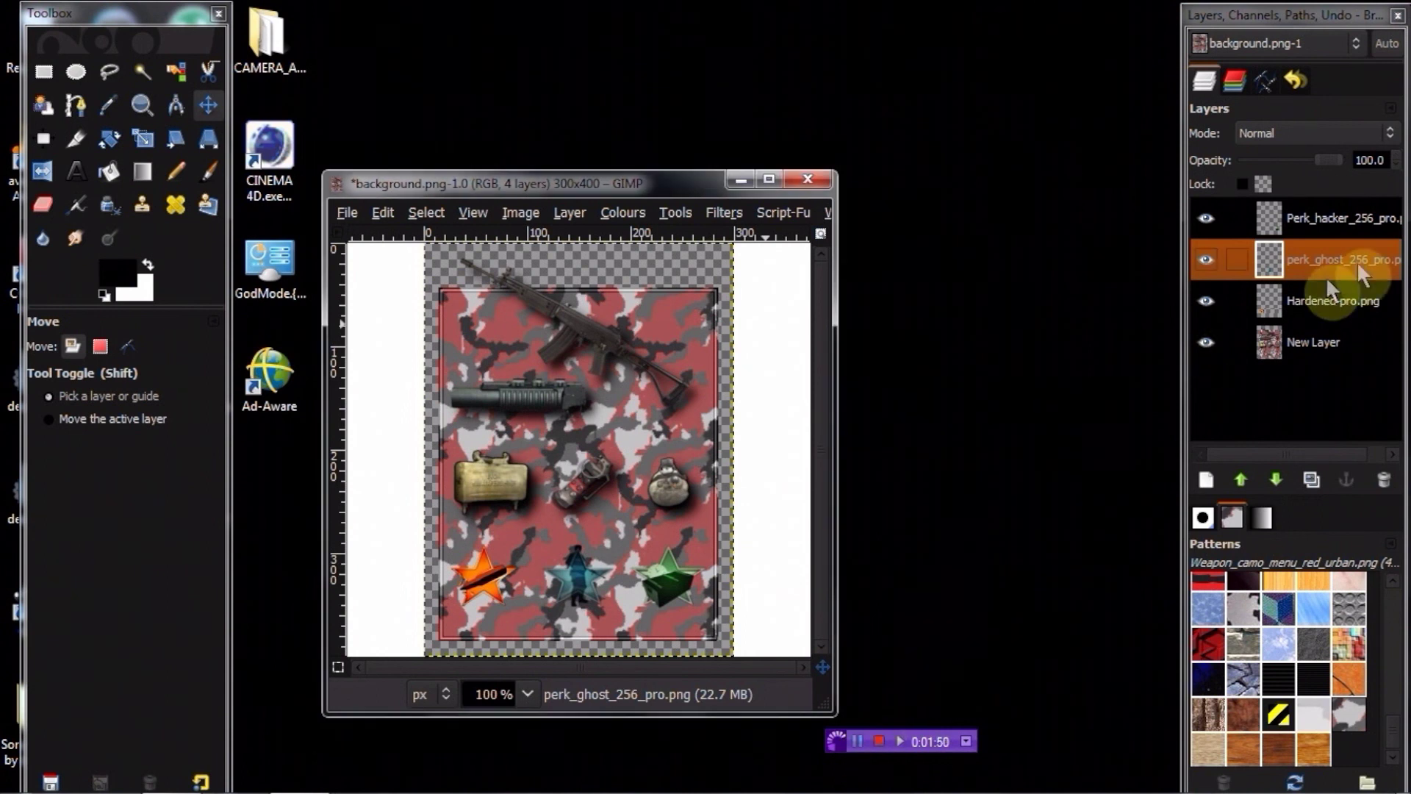
Merge the Perk_hacker and perk_ghost layers down into the Hardened-pro.png layer
{"action": "left_click", "coordinate": [1346, 223]}
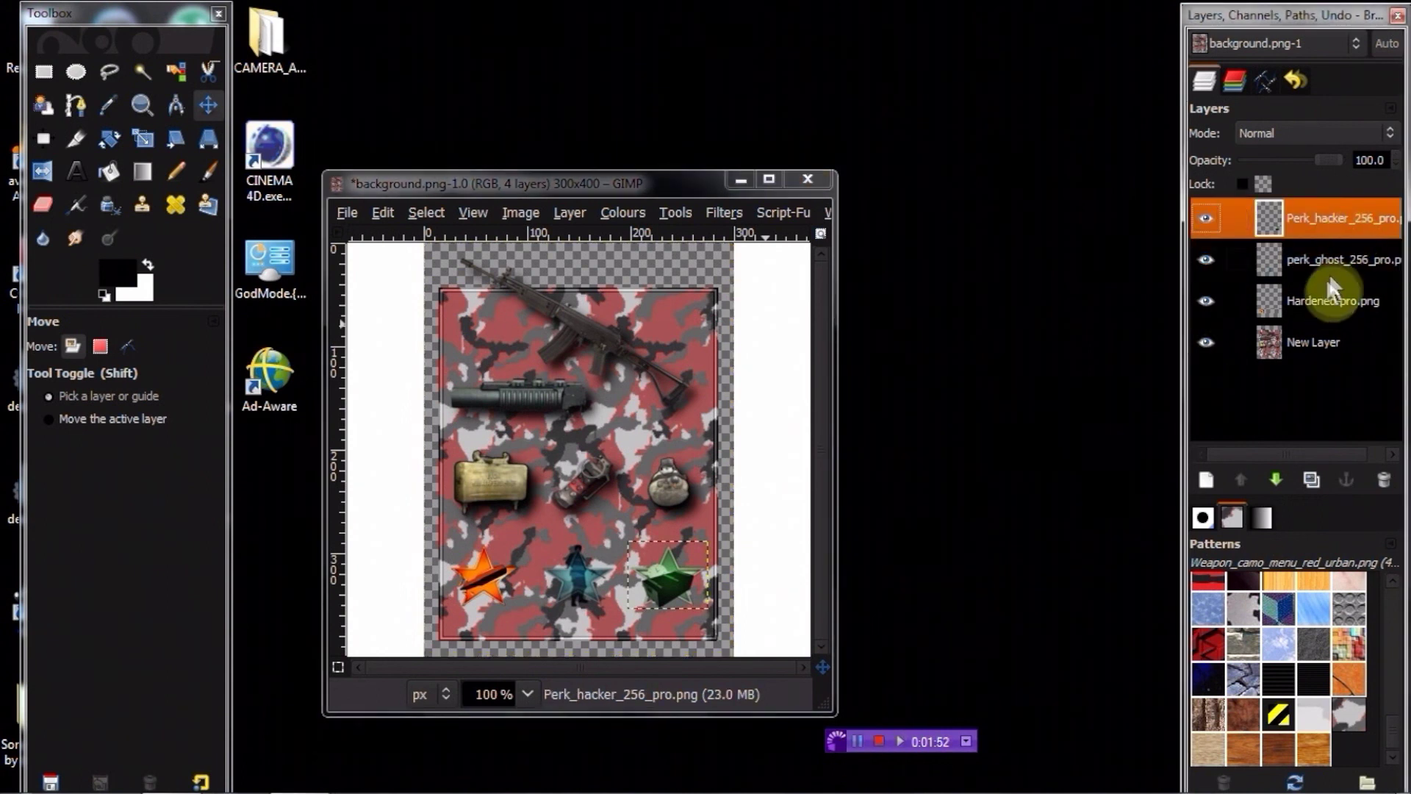
{"action": "right_click", "coordinate": [1314, 218]}
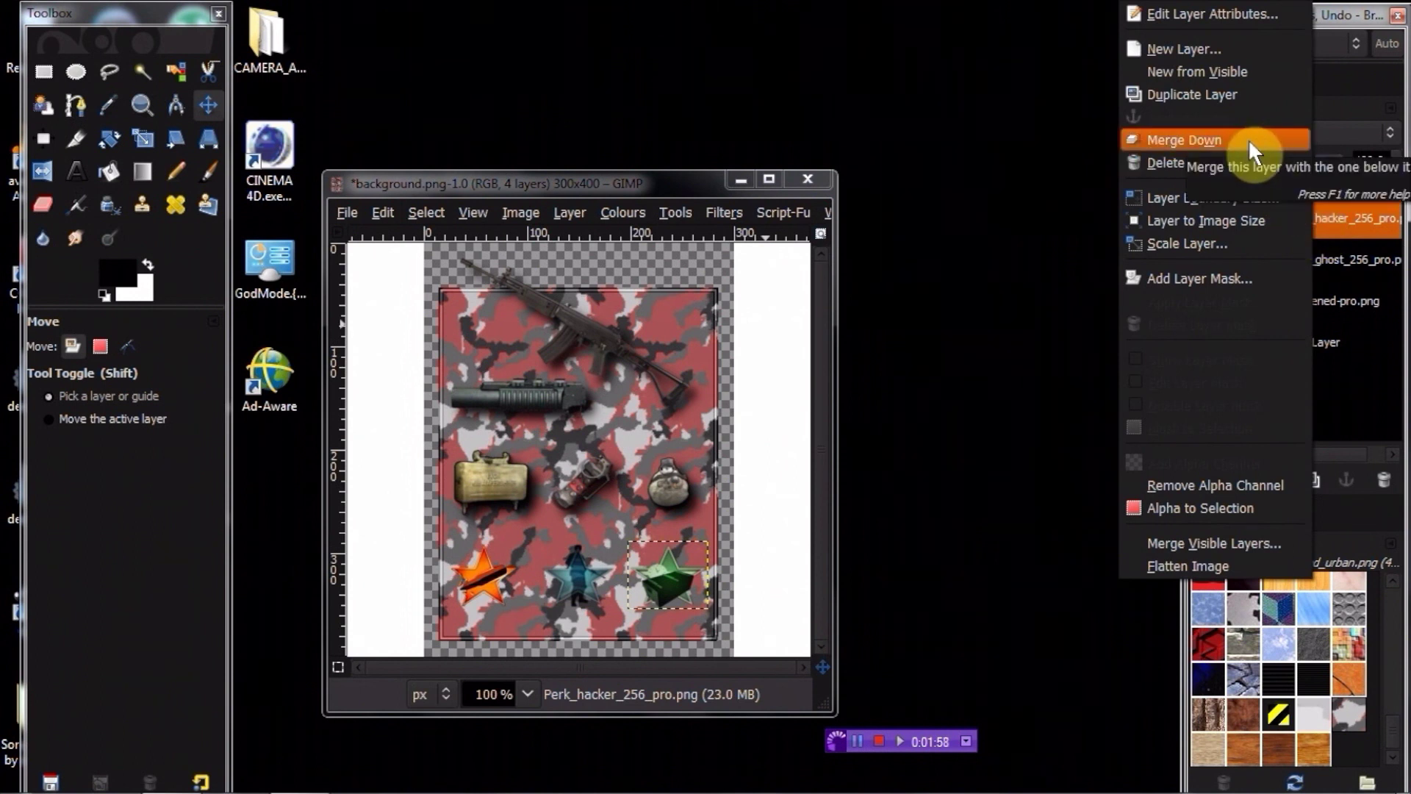
{"action": "left_click", "coordinate": [1248, 139]}
{"action": "right_click", "coordinate": [1298, 213]}
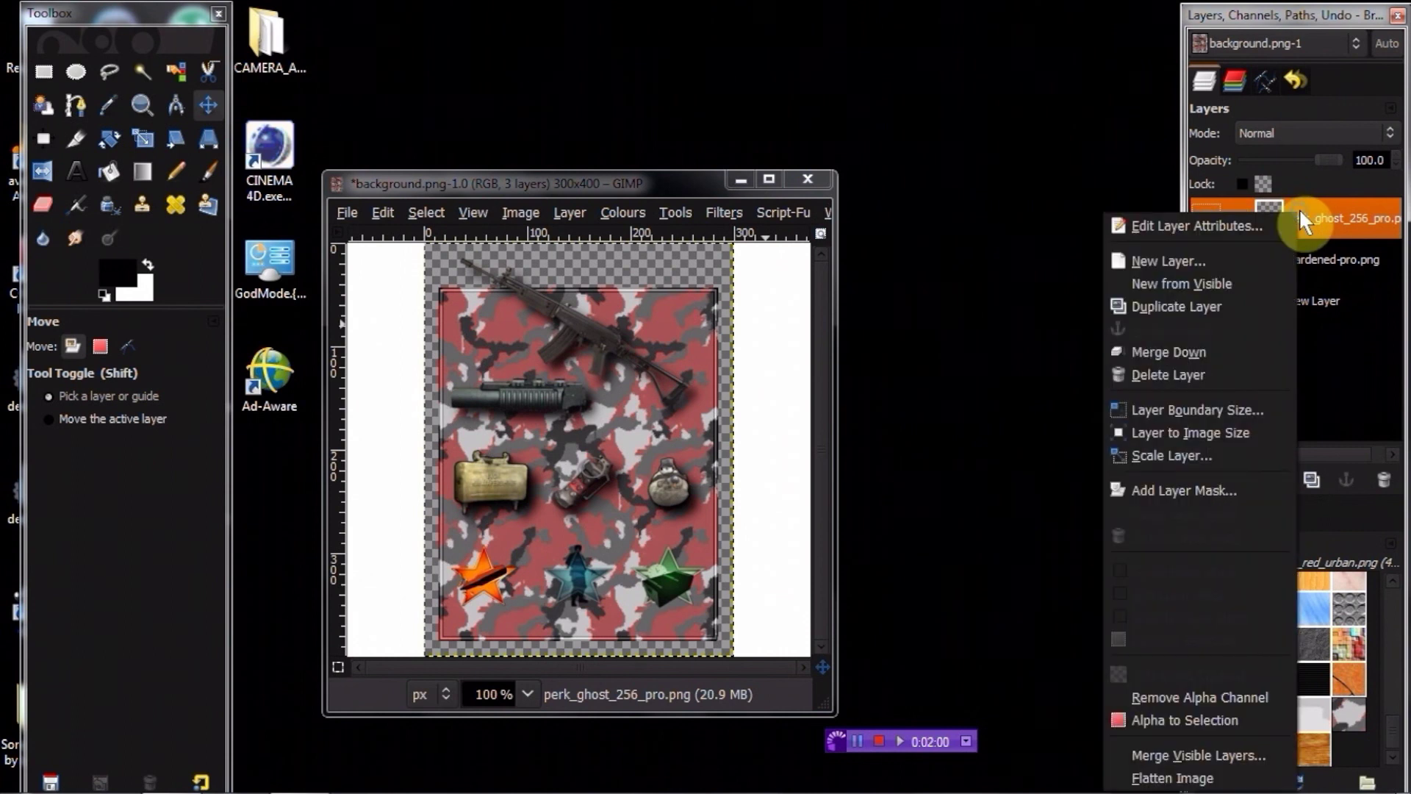
{"action": "left_click", "coordinate": [1202, 351]}
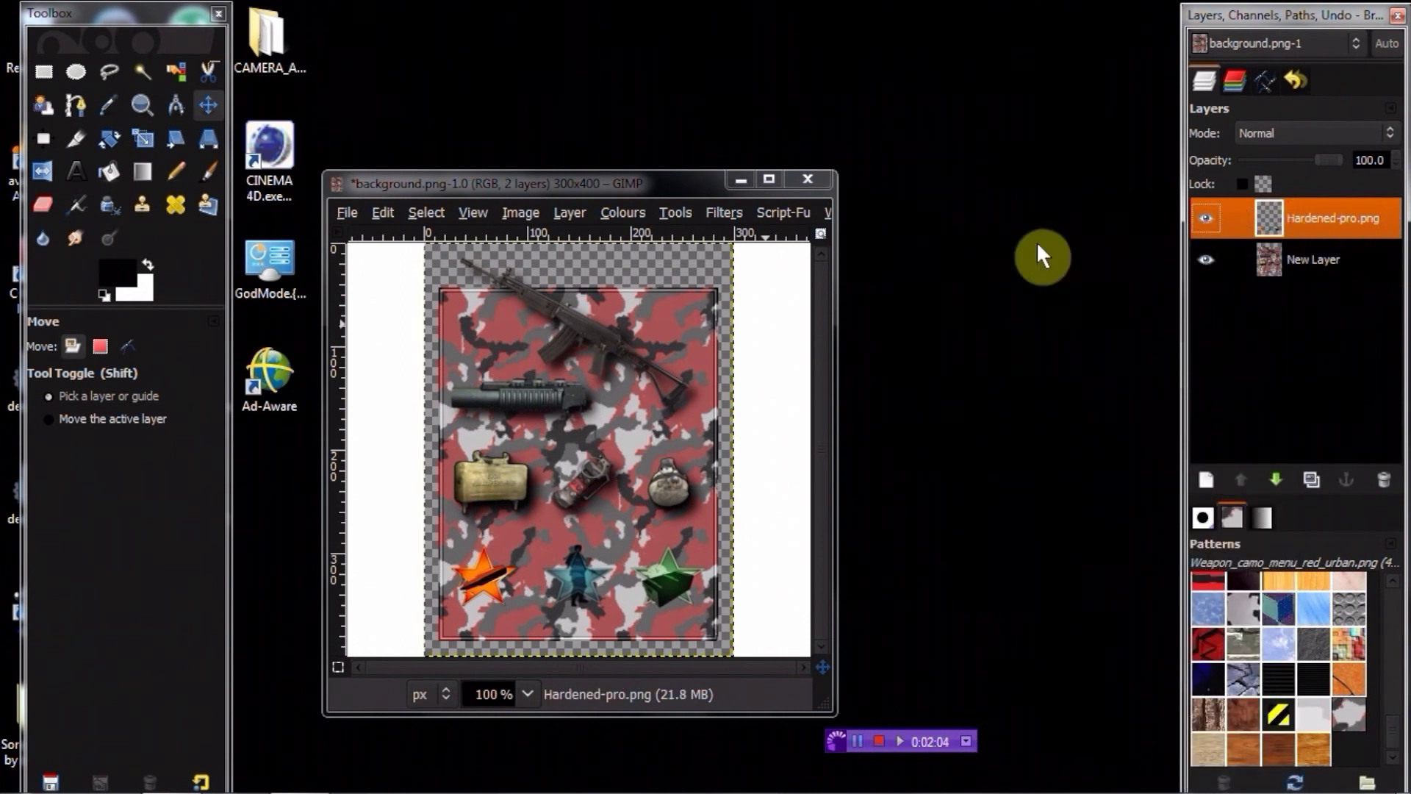
Apply a black inner shadow to the perk stars layer with opacity 100, size 5, offset angle 120 and offset distance 5
{"action": "left_click", "coordinate": [781, 211]}
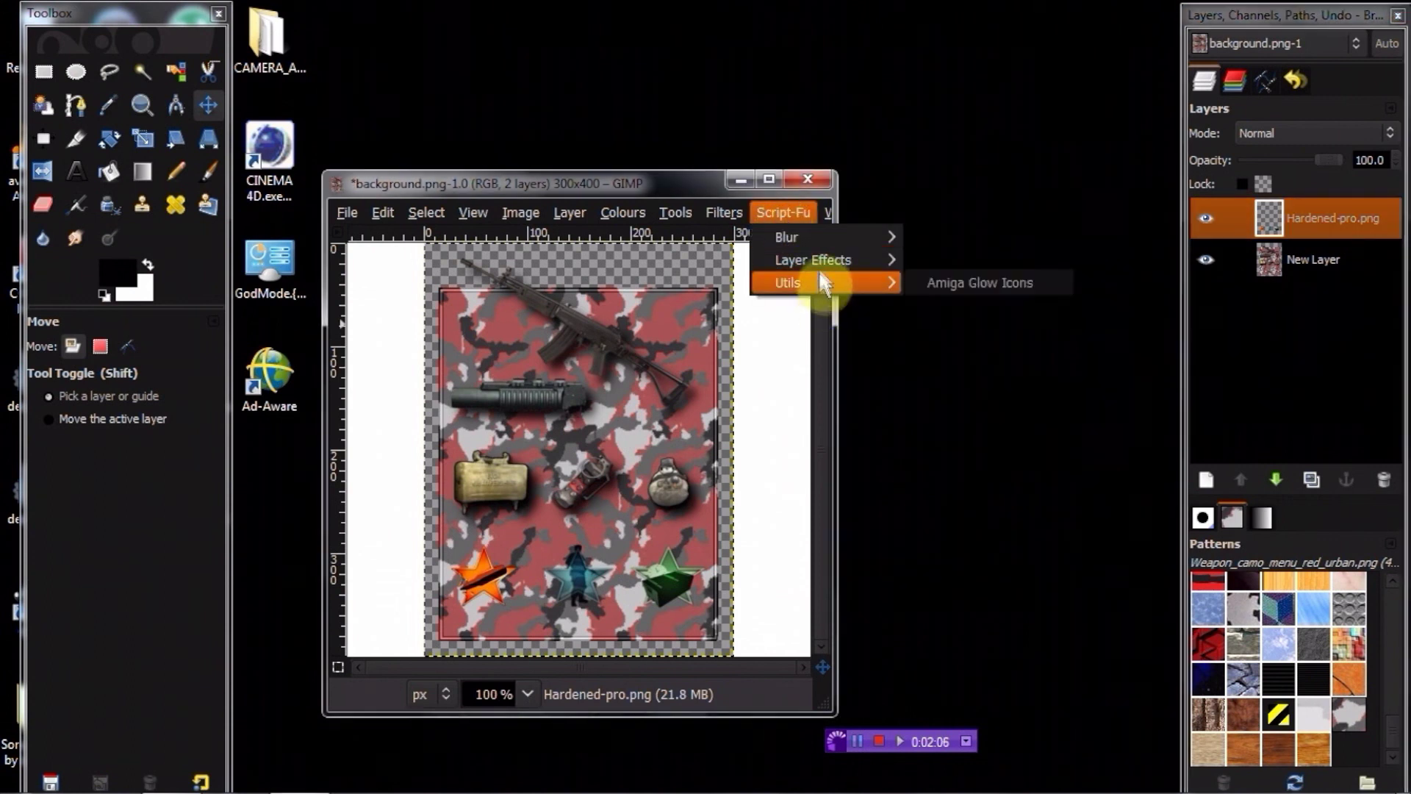
{"action": "mouse_move", "coordinate": [819, 266]}
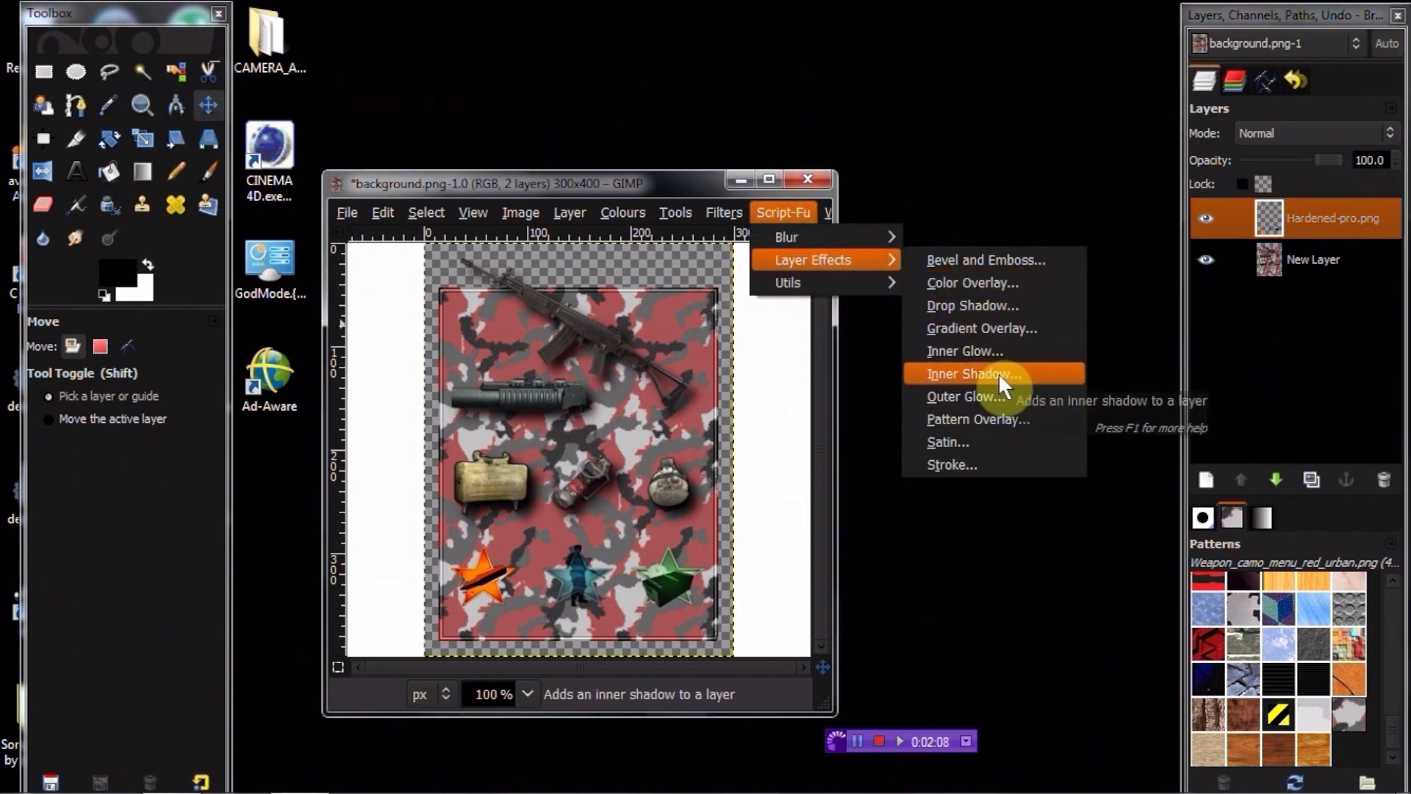
{"action": "left_click", "coordinate": [974, 374]}
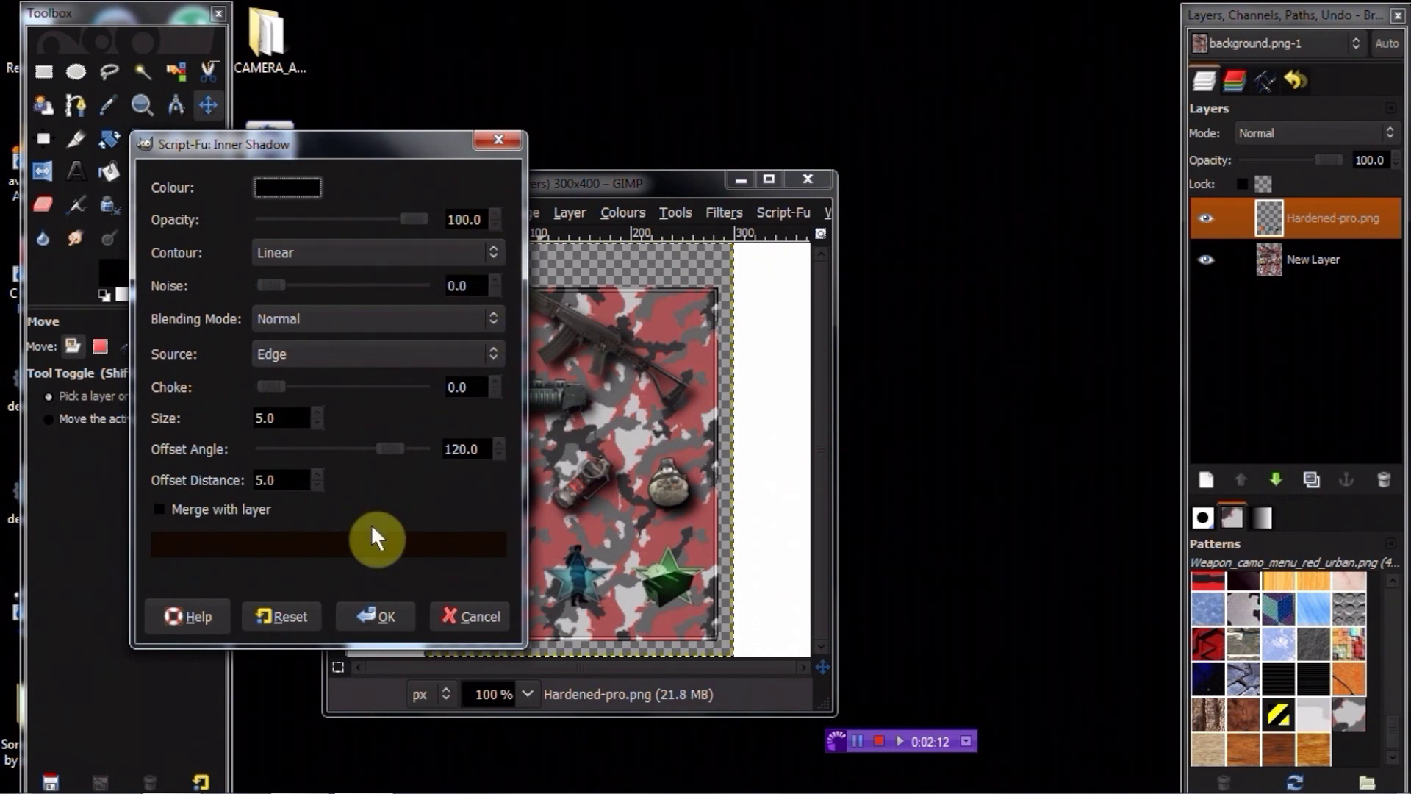
{"action": "left_click", "coordinate": [376, 610]}
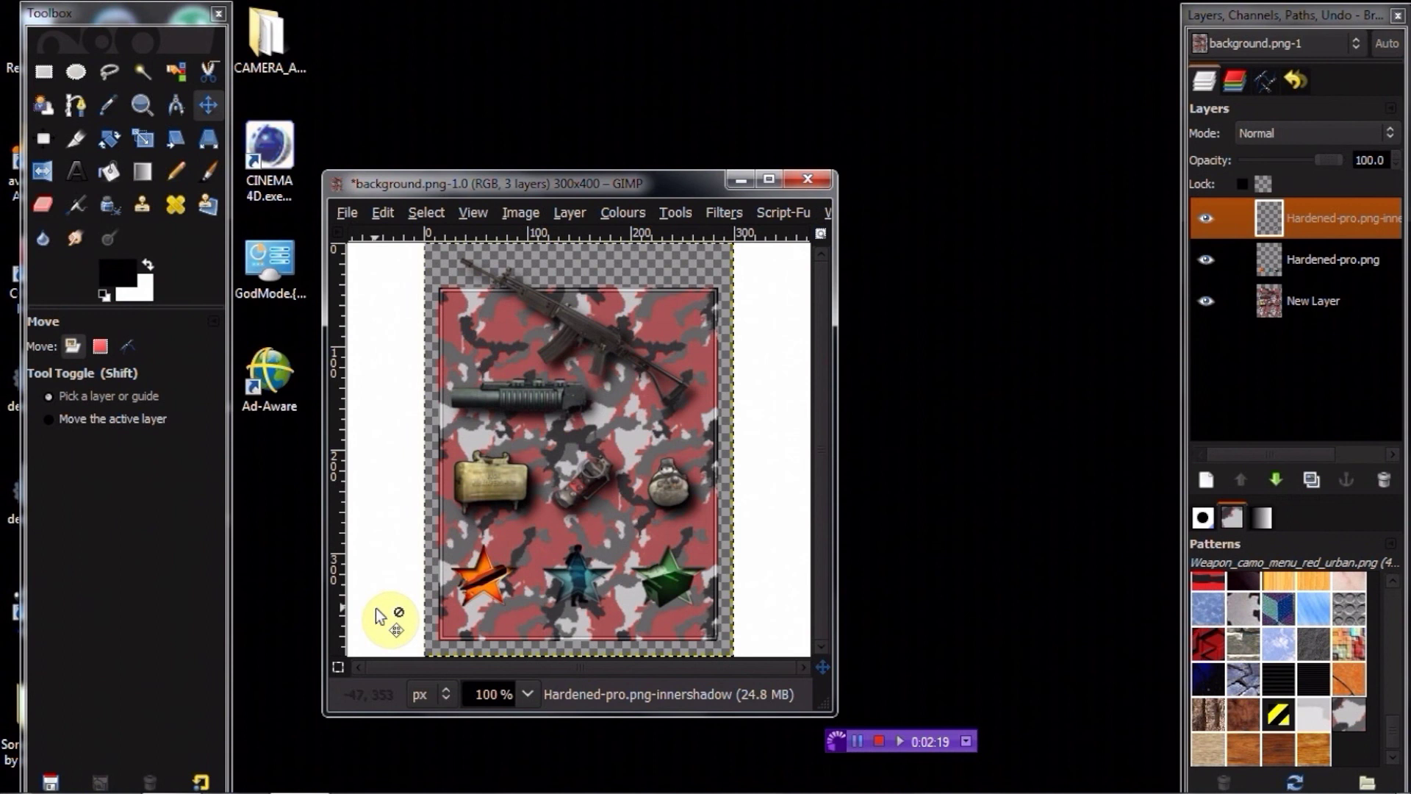
Merge the inner shadow and the Hardened-pro.png layer down into the camo base layer
{"action": "right_click", "coordinate": [1314, 219]}
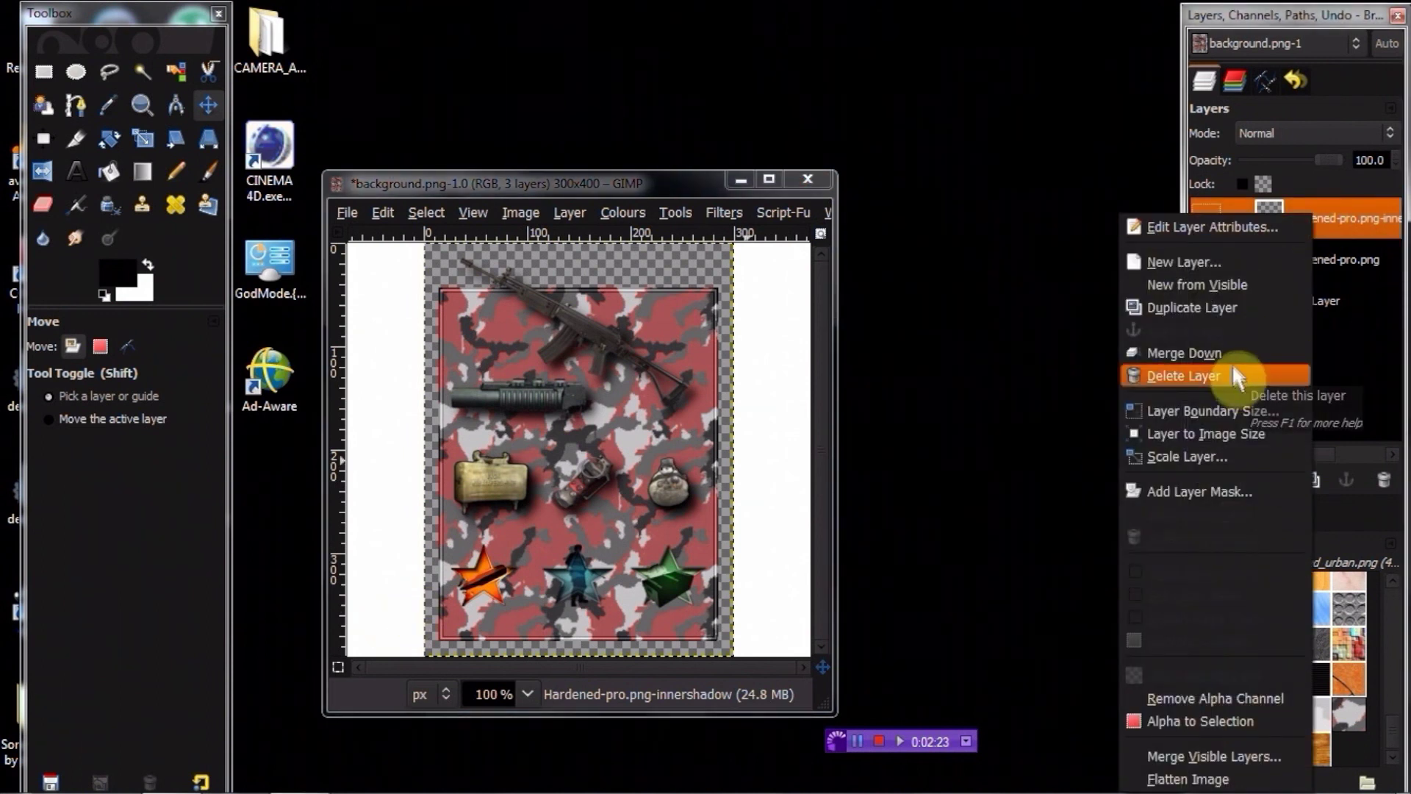
{"action": "left_click", "coordinate": [1229, 355]}
{"action": "right_click", "coordinate": [1342, 223]}
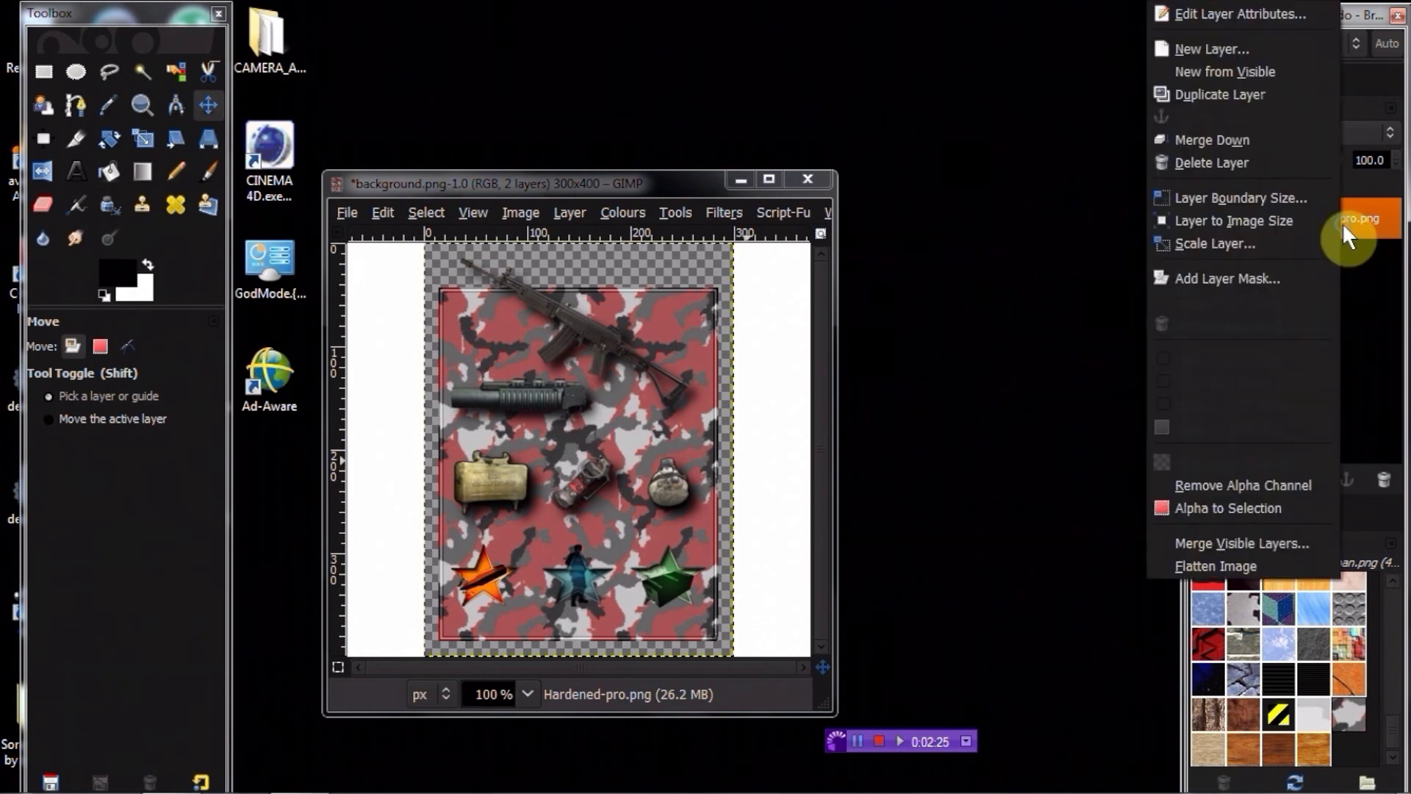
{"action": "left_click", "coordinate": [1298, 143]}
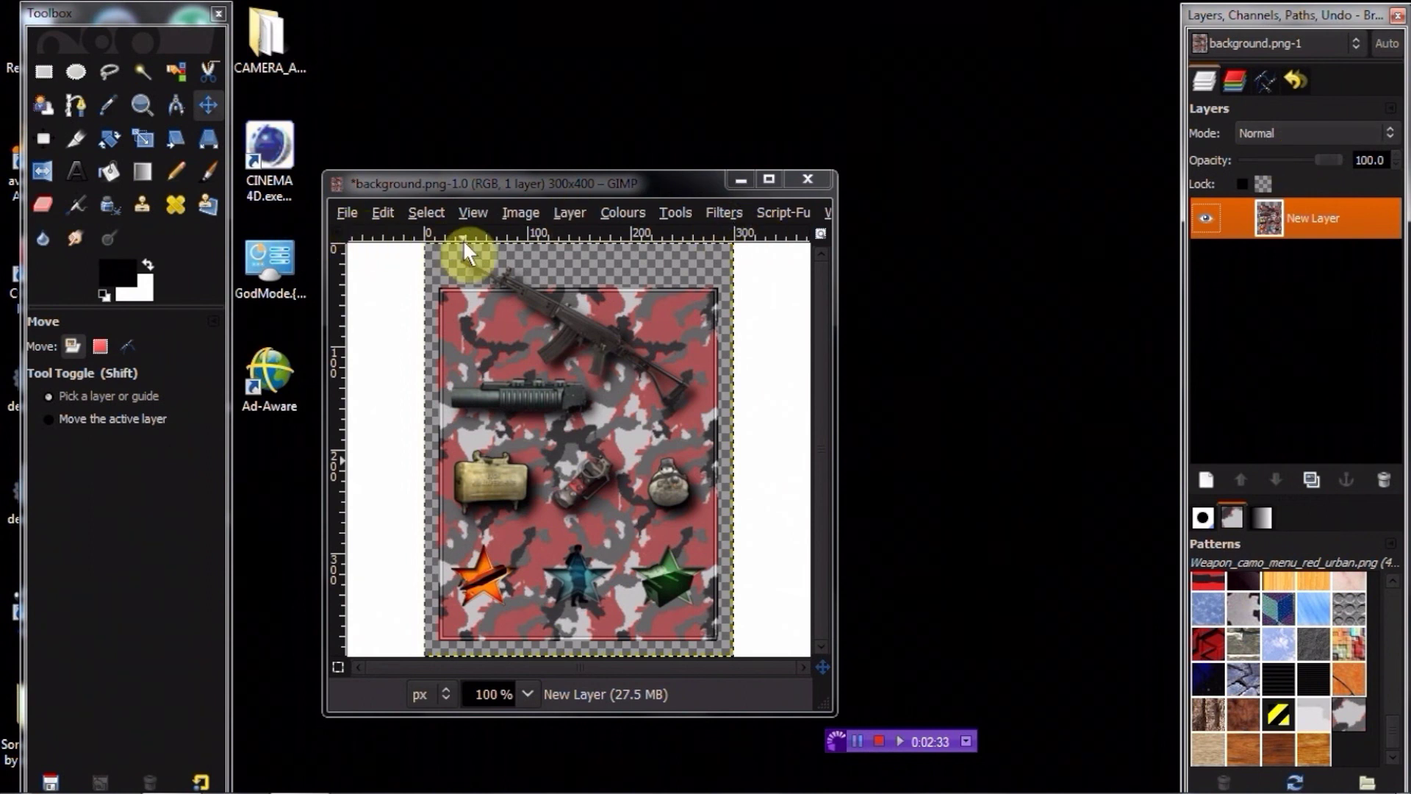
Open background.png from the TUT RENDERS folder as a new layer in the image
{"action": "left_click", "coordinate": [342, 211]}
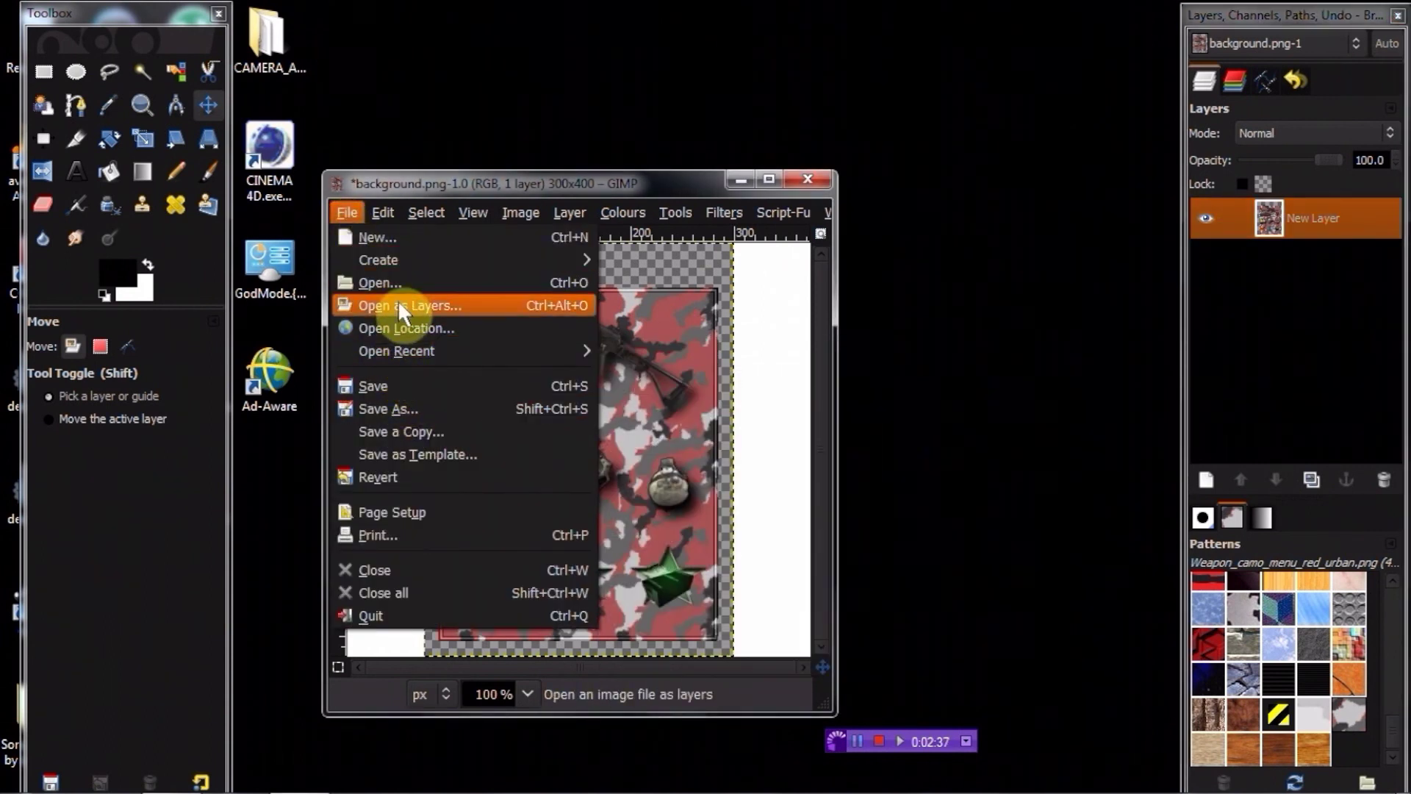
{"action": "left_click", "coordinate": [399, 302]}
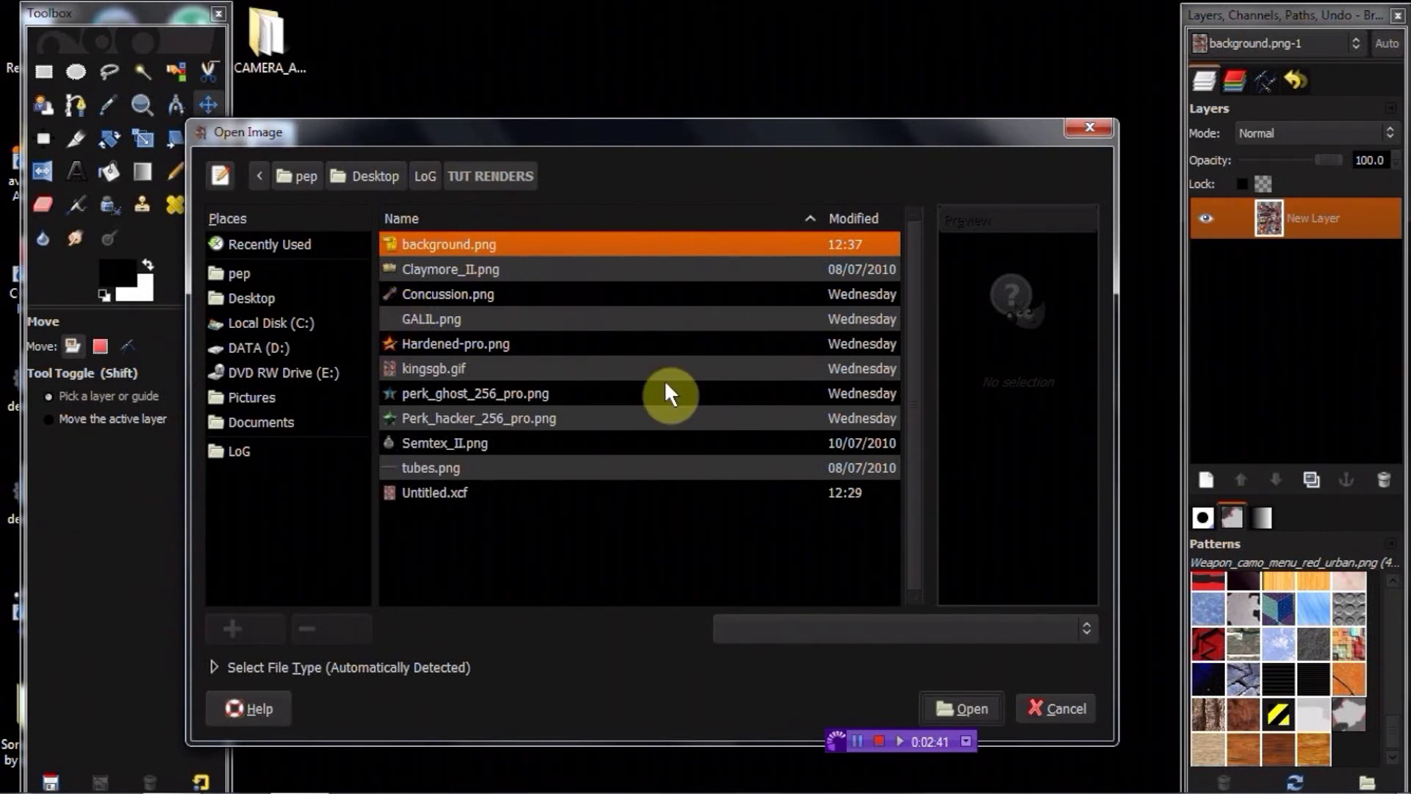
{"action": "left_click", "coordinate": [971, 708]}
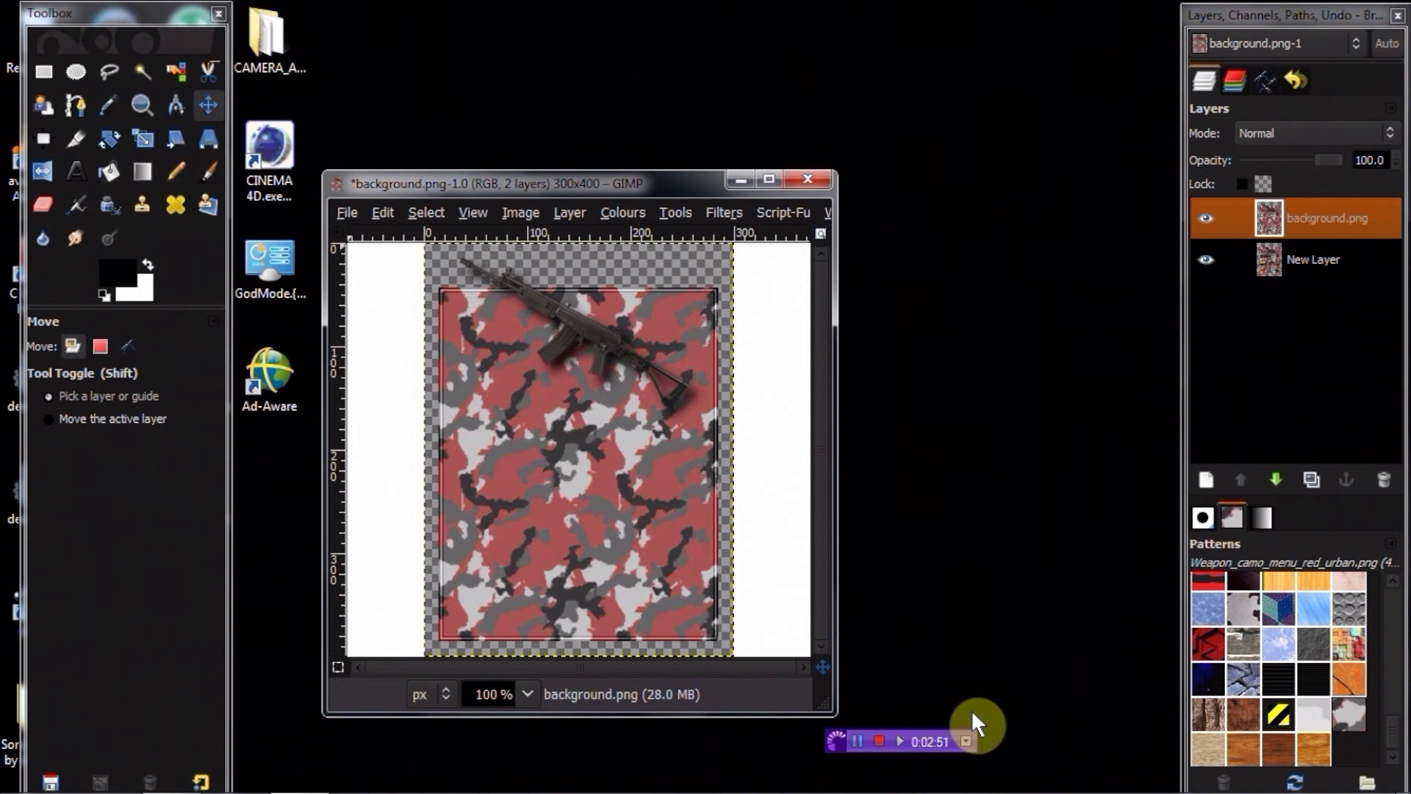
Set the foreground colour to pure red, ff0000
{"action": "left_click", "coordinate": [128, 275]}
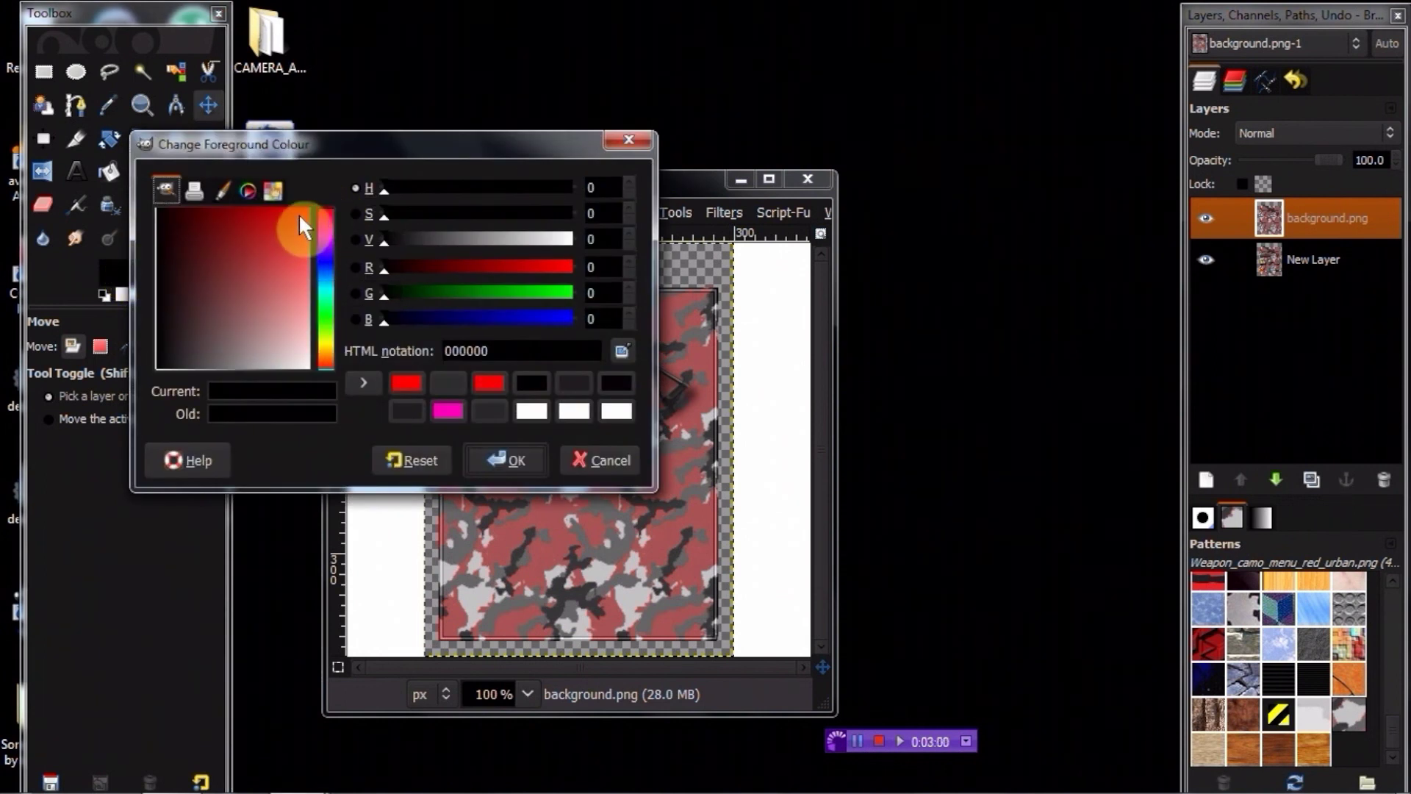
{"action": "left_click", "coordinate": [303, 210]}
{"action": "left_click", "coordinate": [310, 205]}
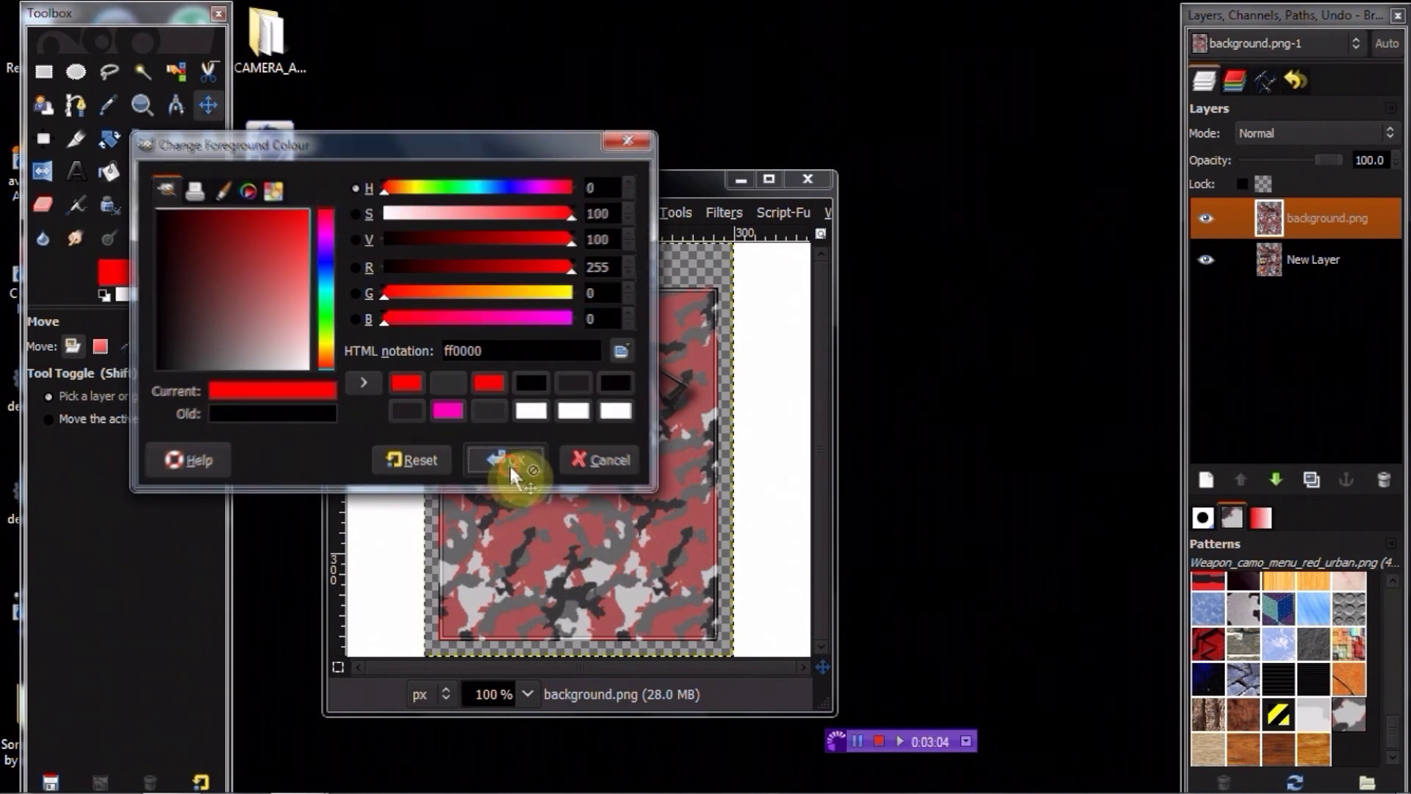
{"action": "left_click", "coordinate": [508, 463]}
Activate the Text tool and set its font to Monarchbats
{"action": "left_click", "coordinate": [76, 172]}
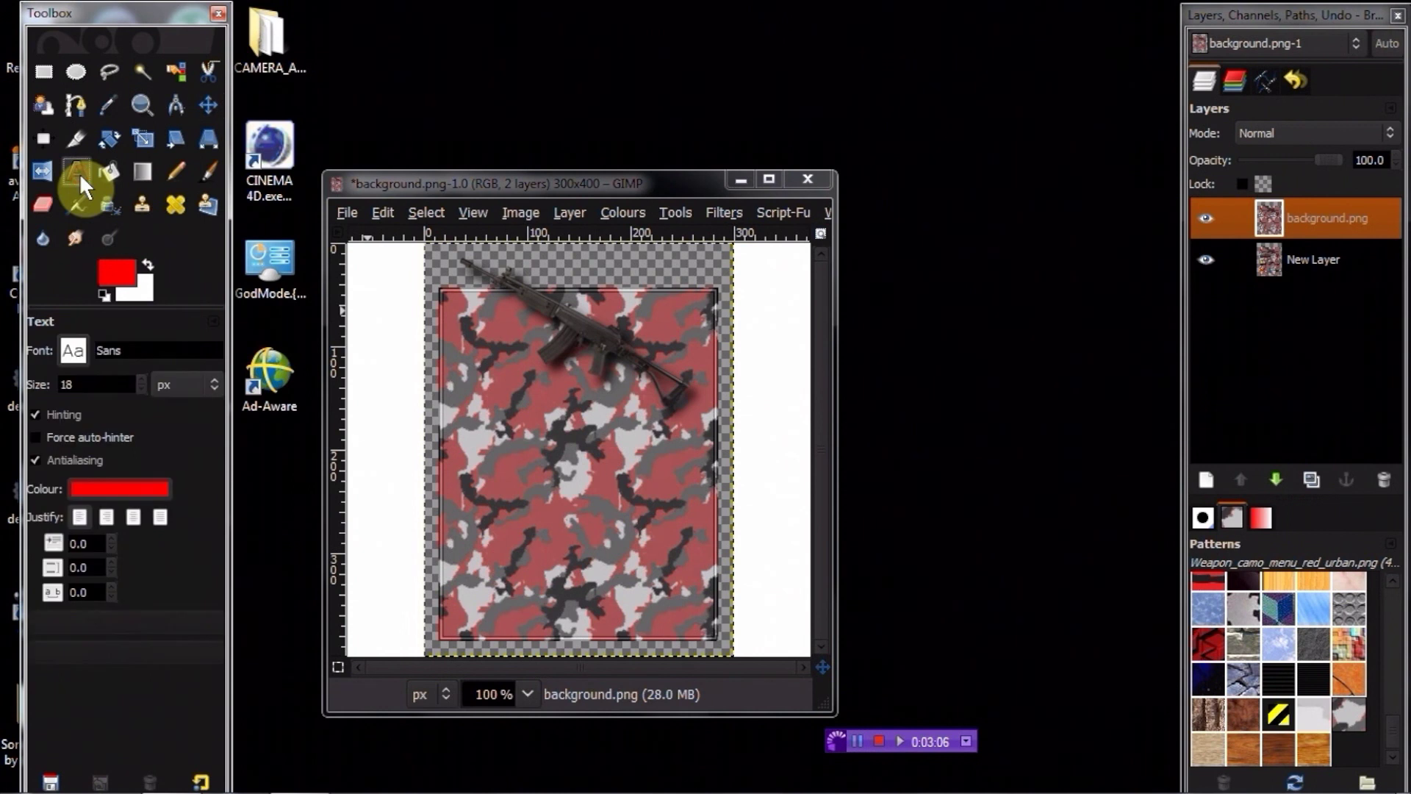
{"action": "left_click", "coordinate": [72, 351]}
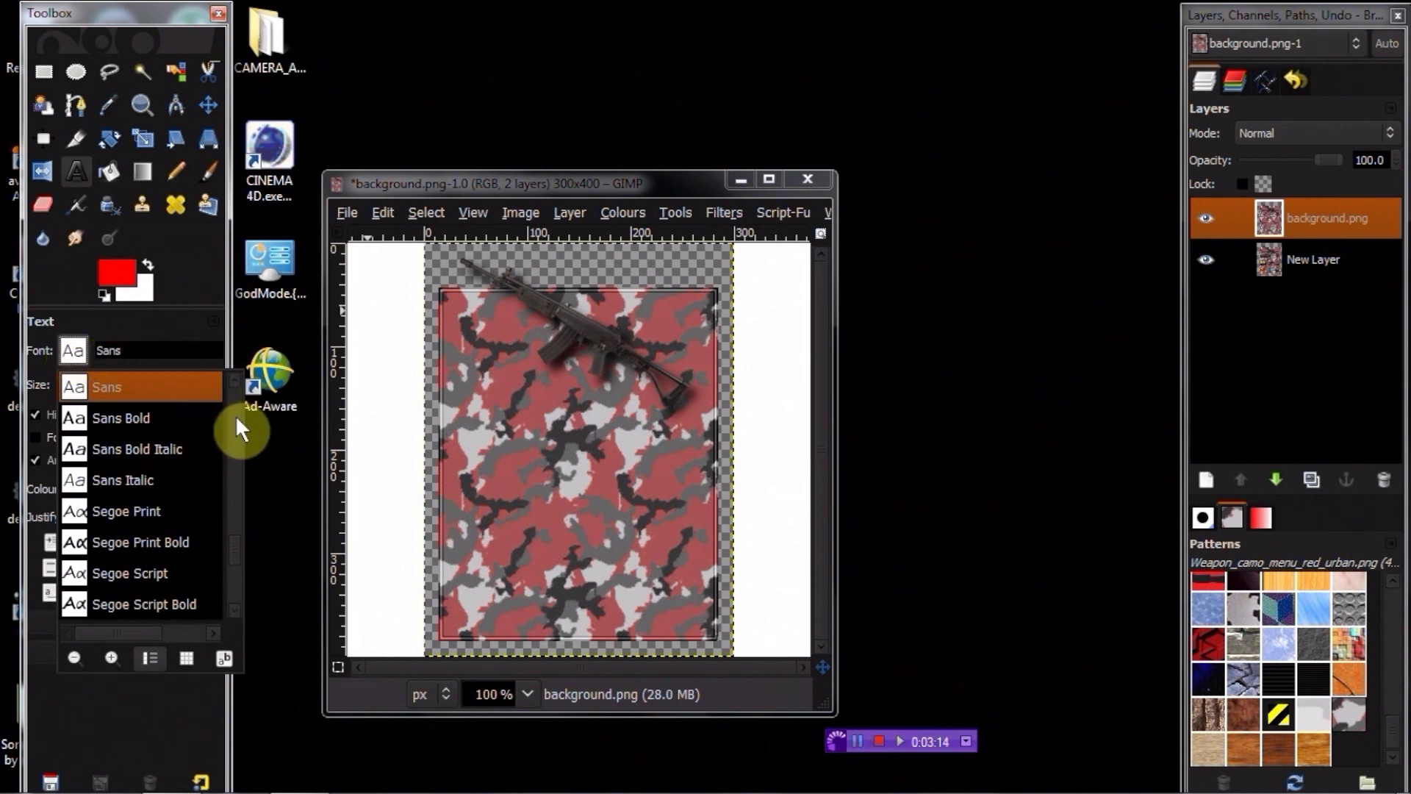
{"action": "mouse_move", "coordinate": [235, 545]}
{"action": "left_mouse_down"}
{"action": "mouse_move", "coordinate": [236, 510]}
{"action": "mouse_move", "coordinate": [236, 522]}
{"action": "left_mouse_up"}
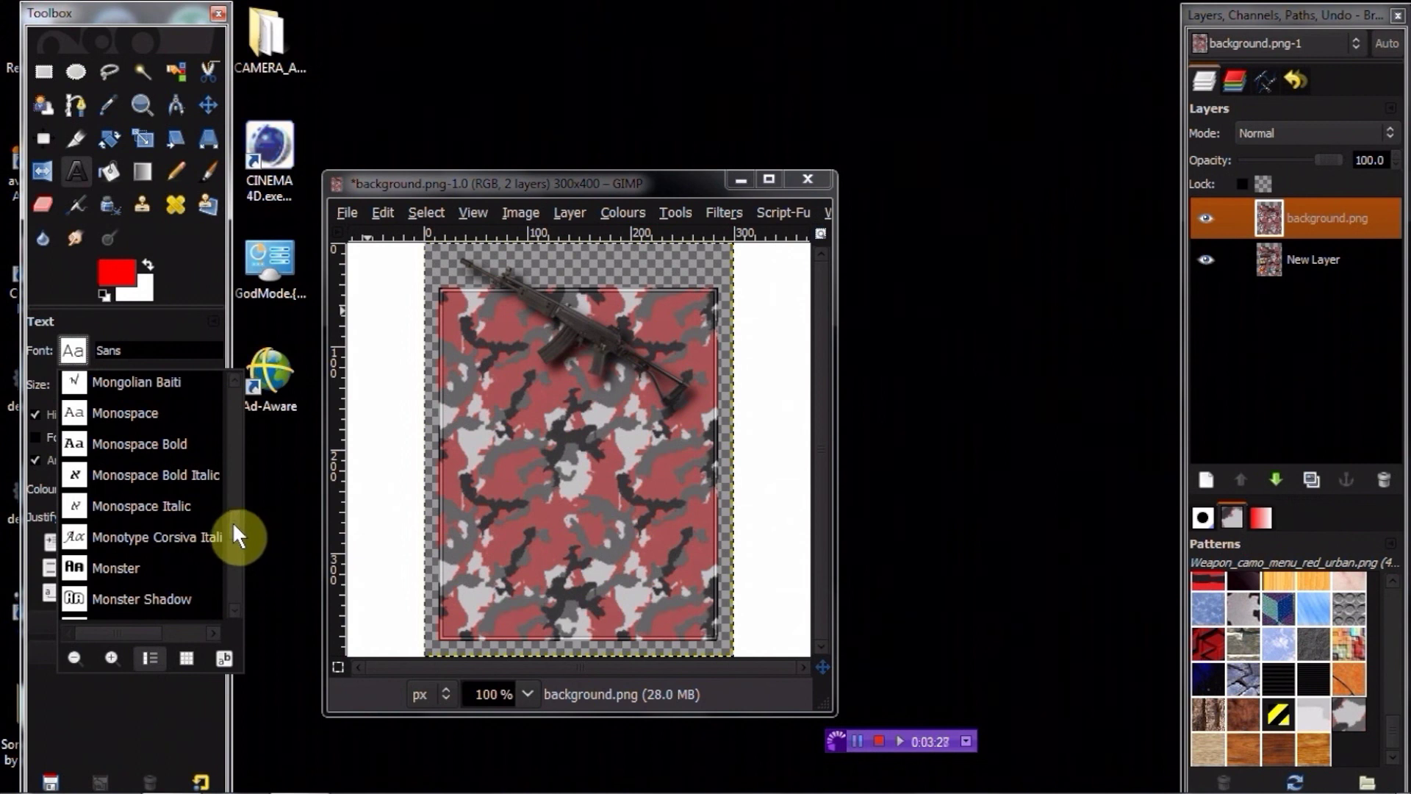
{"action": "left_click_drag", "start_coordinate": [233, 519], "coordinate": [232, 517]}
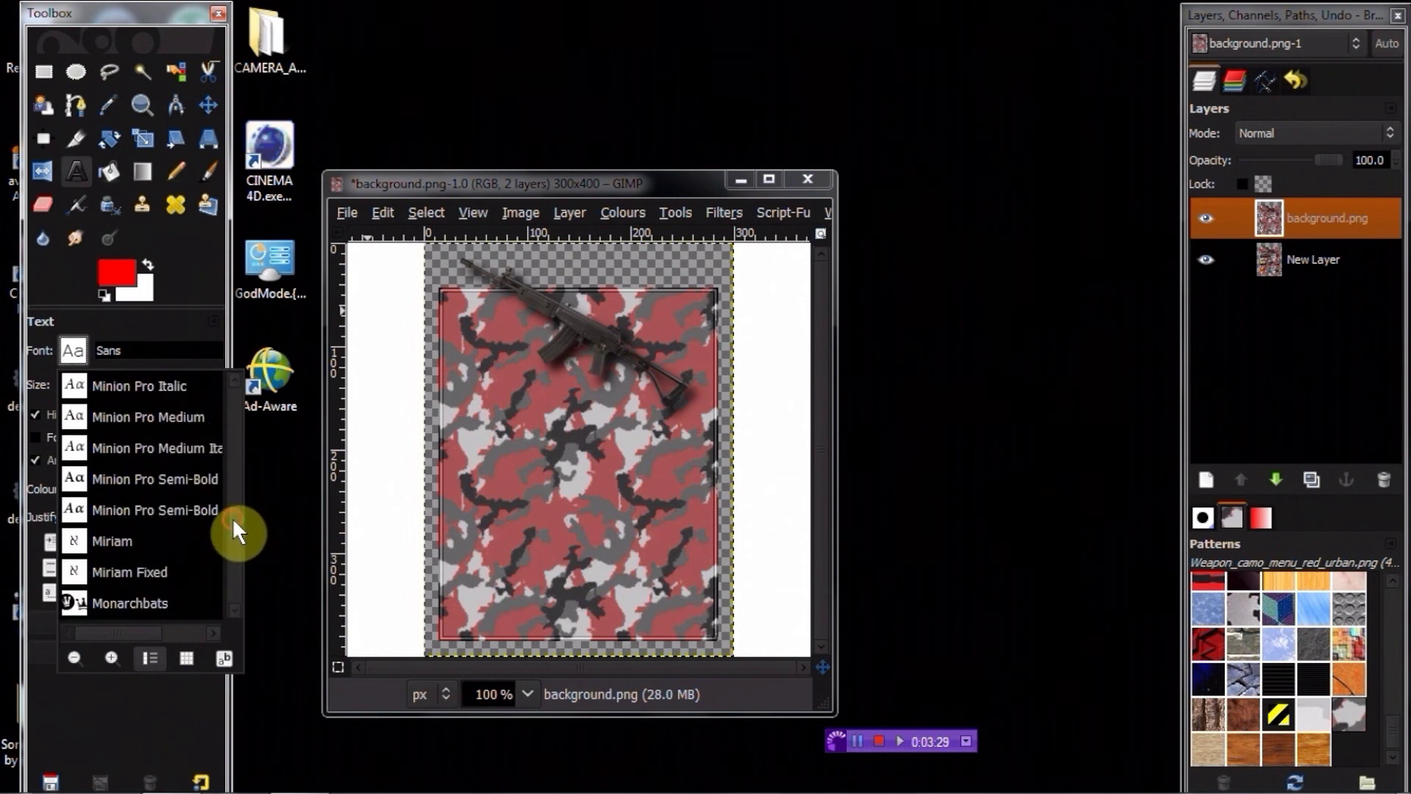
{"action": "left_click", "coordinate": [129, 344]}
{"action": "double_click", "coordinate": [133, 348]}
{"action": "key", "text": "BackSpace"}
{"action": "type", "text": "mon"}
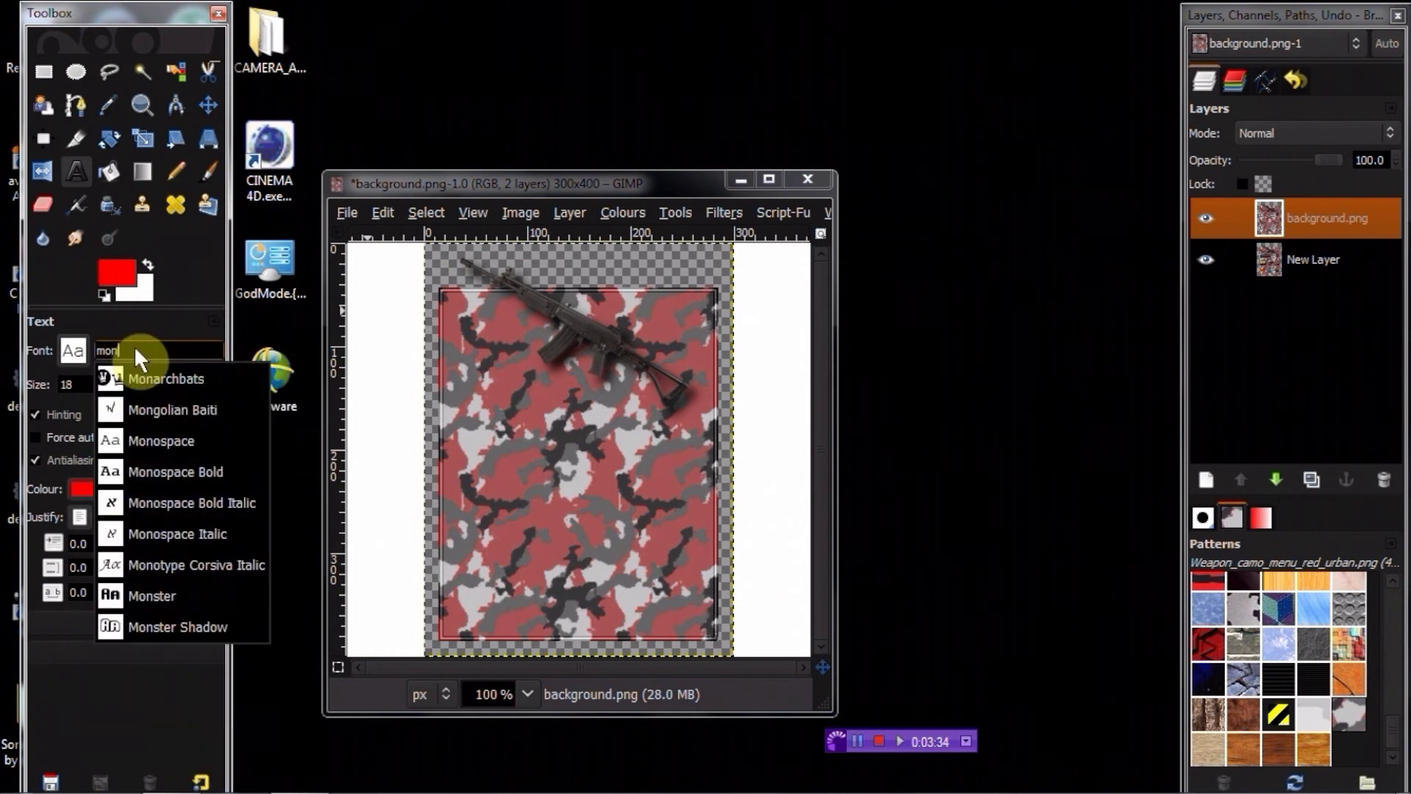
{"action": "left_click", "coordinate": [134, 345]}
{"action": "type", "text": "a"}
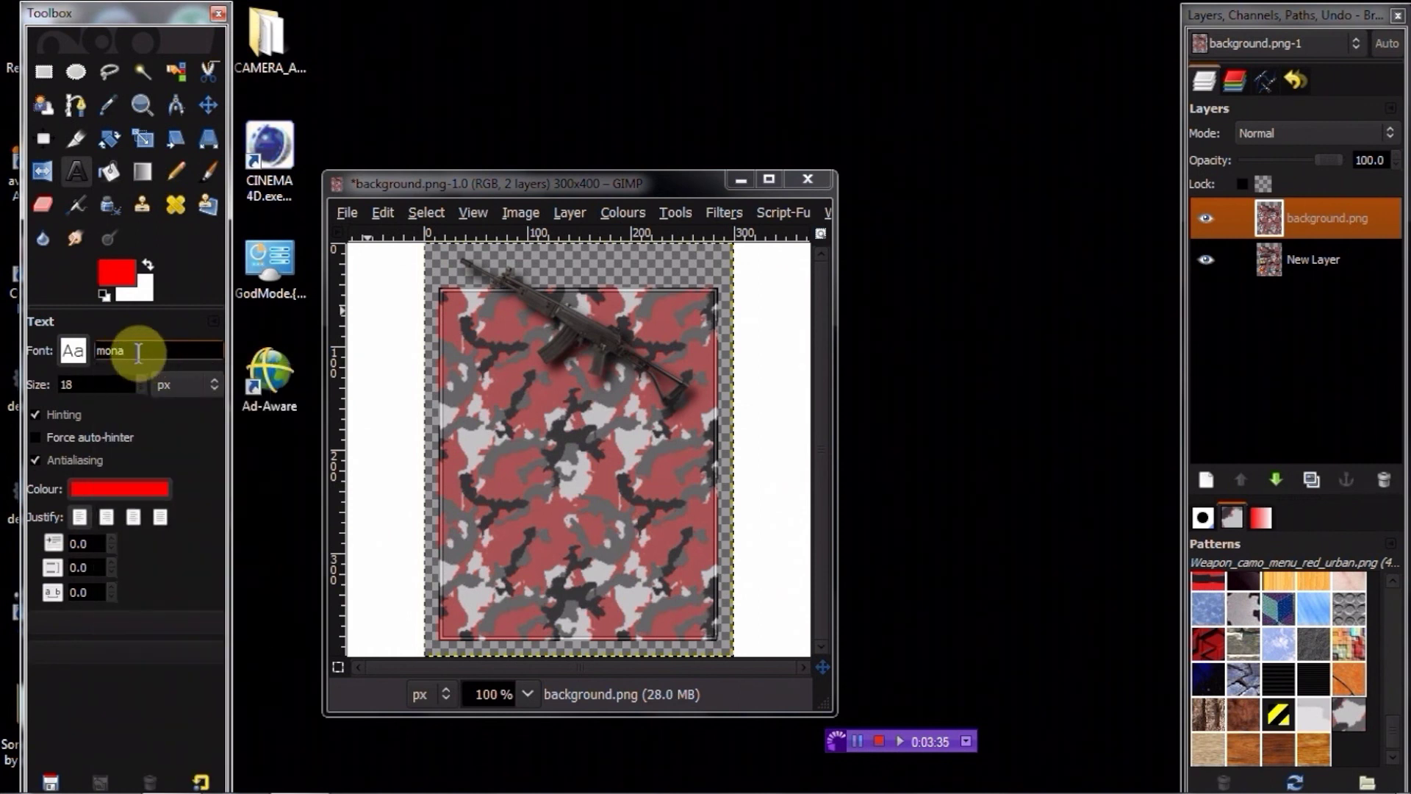
{"action": "left_click", "coordinate": [141, 365]}
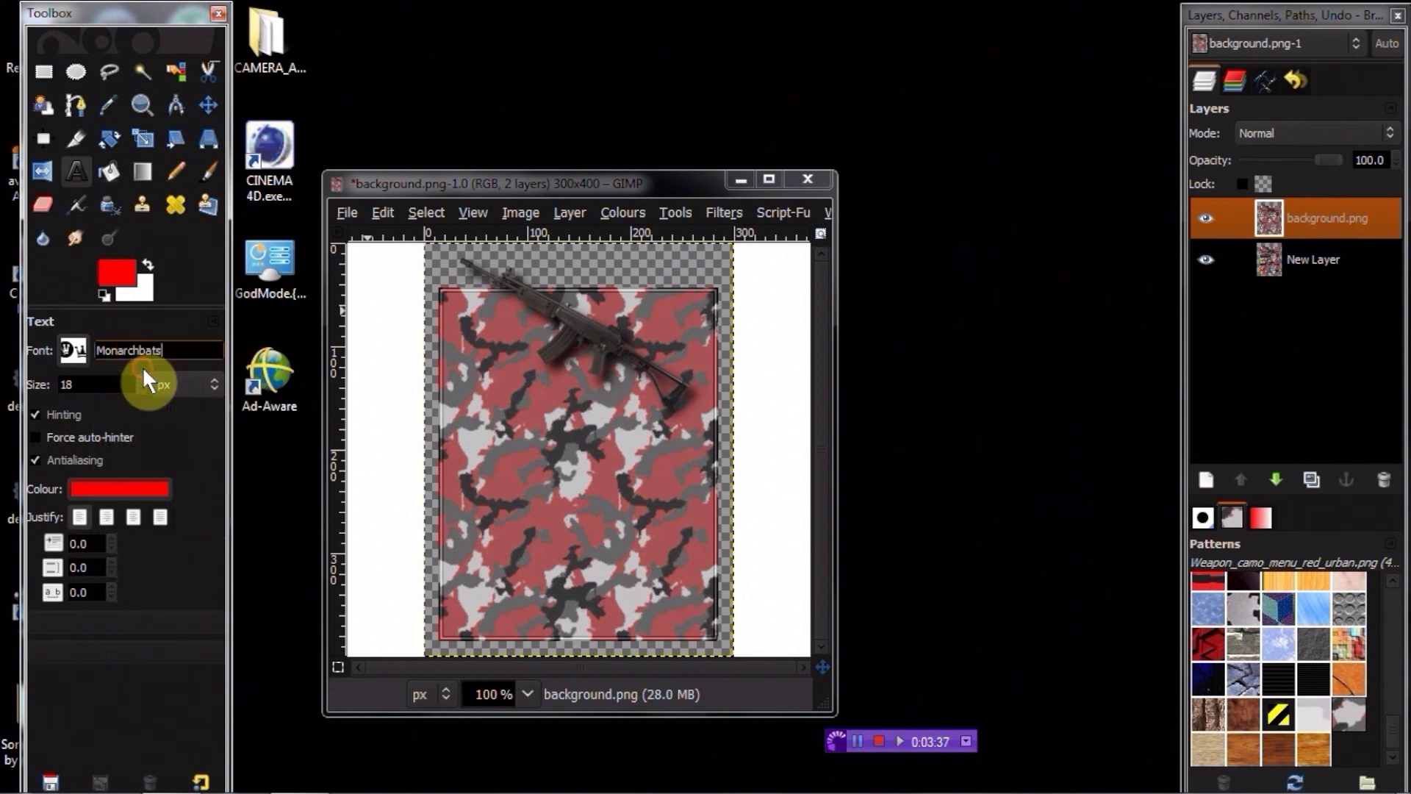
Add the text "g" at 160 px as a red crown and position it centred below the rifle
{"action": "left_click", "coordinate": [525, 445]}
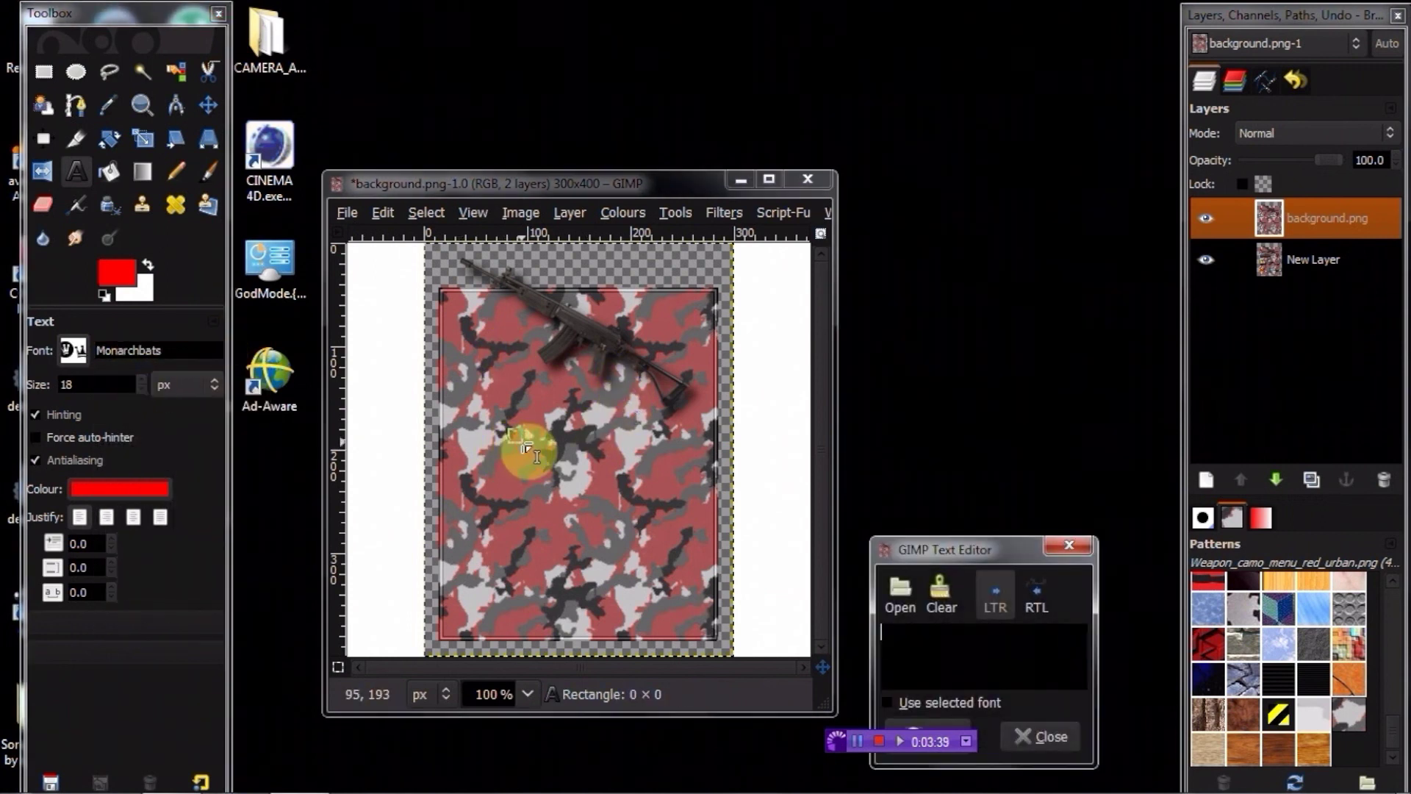
{"action": "type", "text": "g"}
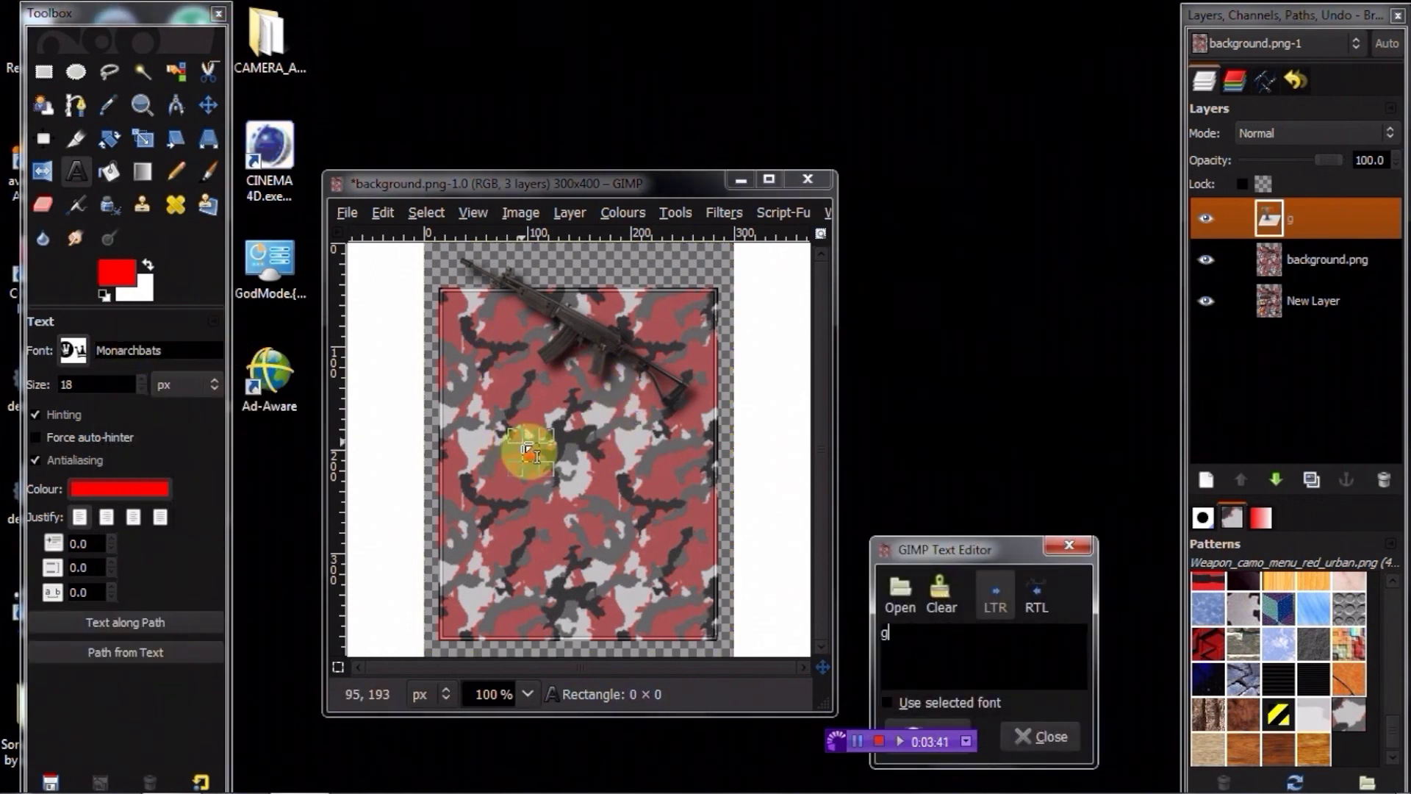
{"action": "double_click", "coordinate": [139, 376]}
{"action": "type", "text": "160"}
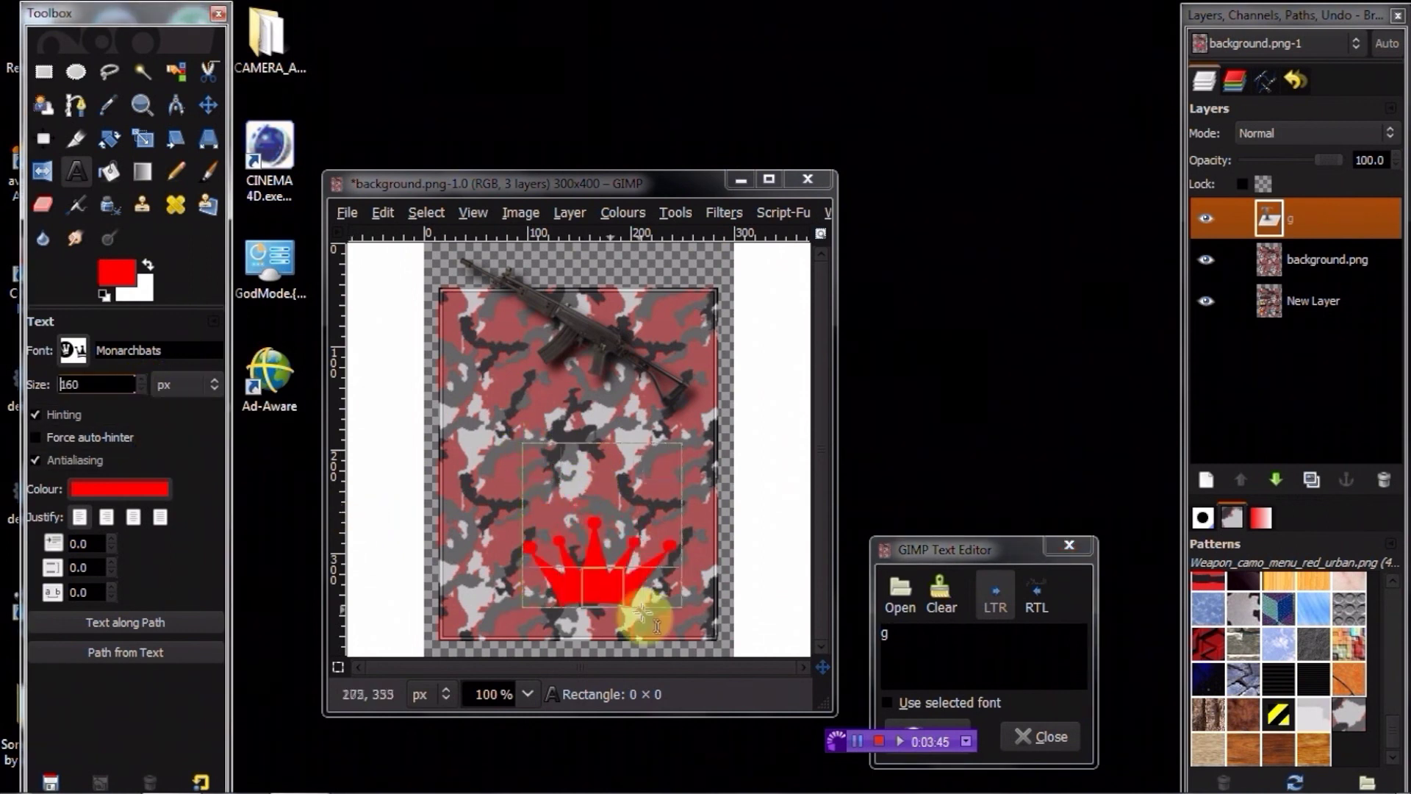
{"action": "left_click", "coordinate": [583, 494]}
{"action": "left_click_drag", "start_coordinate": [583, 494], "coordinate": [578, 429]}
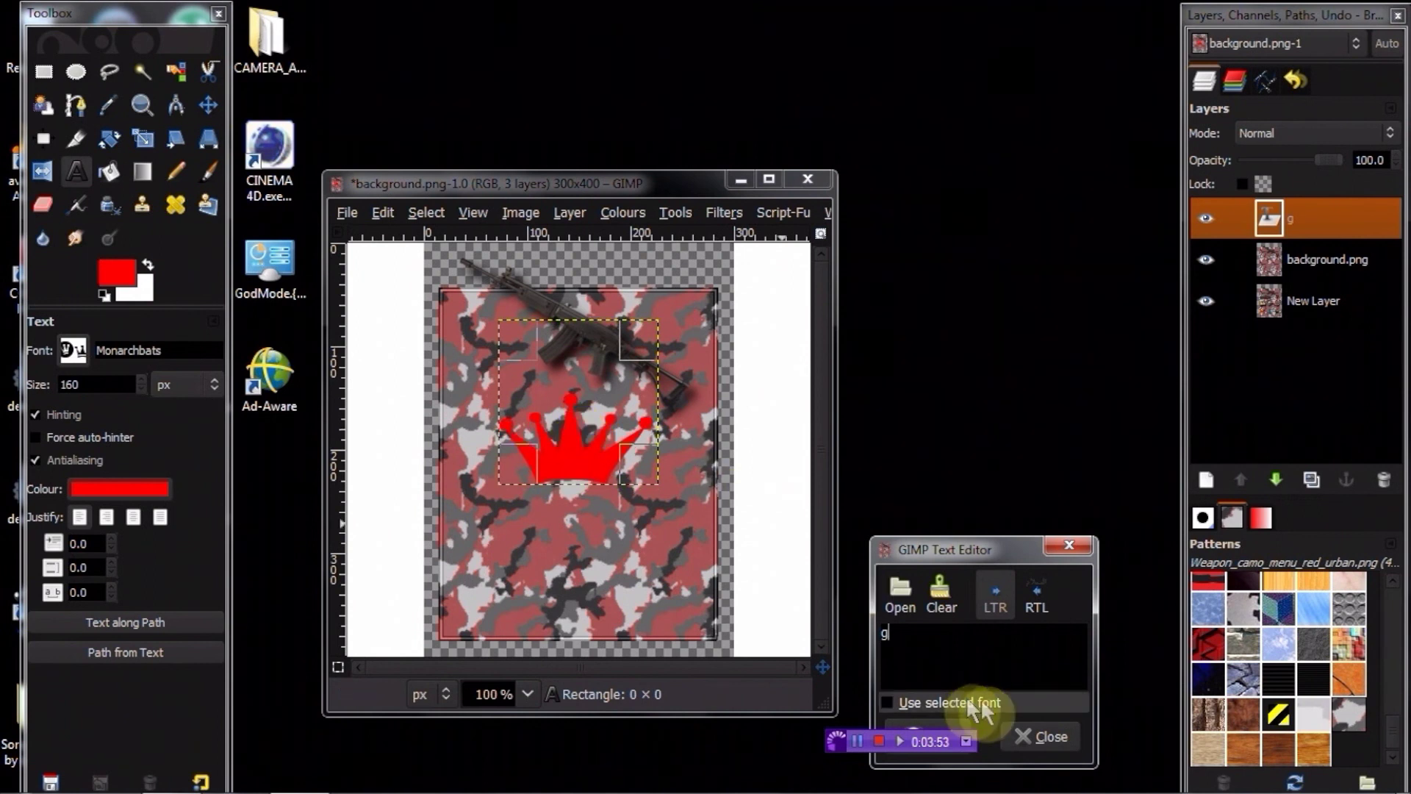
{"action": "left_click", "coordinate": [1038, 733]}
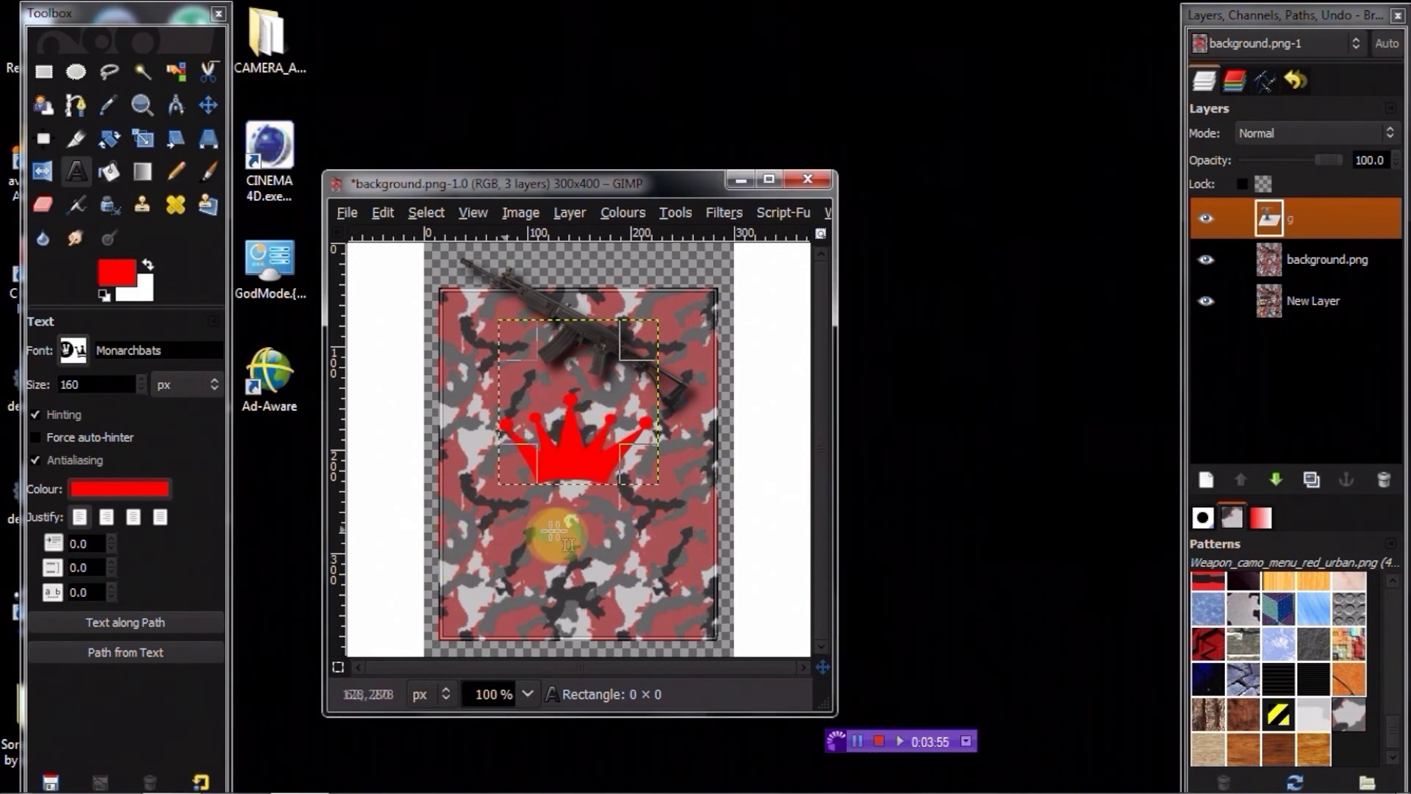
Try to expand the crown text layer to image size, and undo the resize
{"action": "right_click", "coordinate": [1360, 226]}
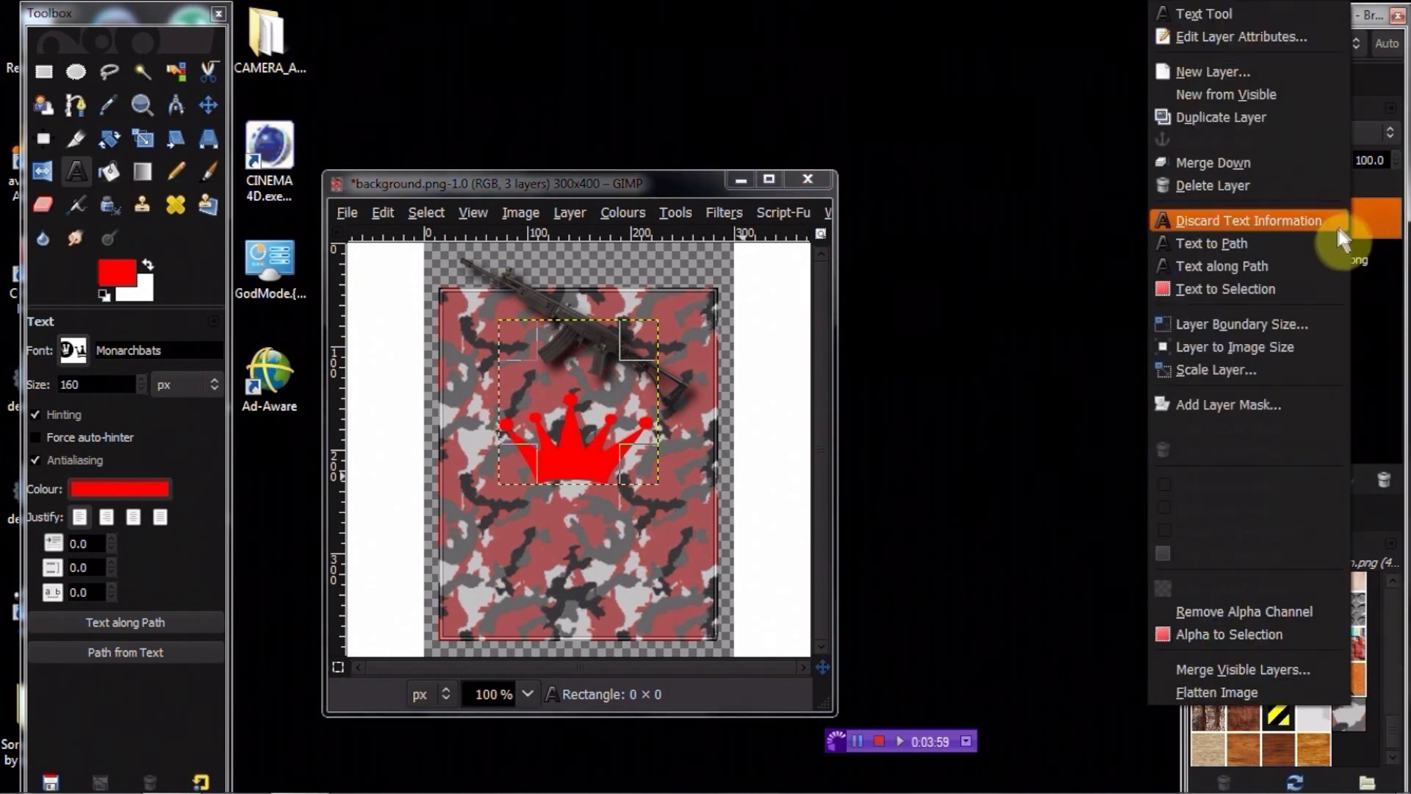
{"action": "left_click", "coordinate": [1258, 346]}
{"action": "left_click", "coordinate": [478, 538]}
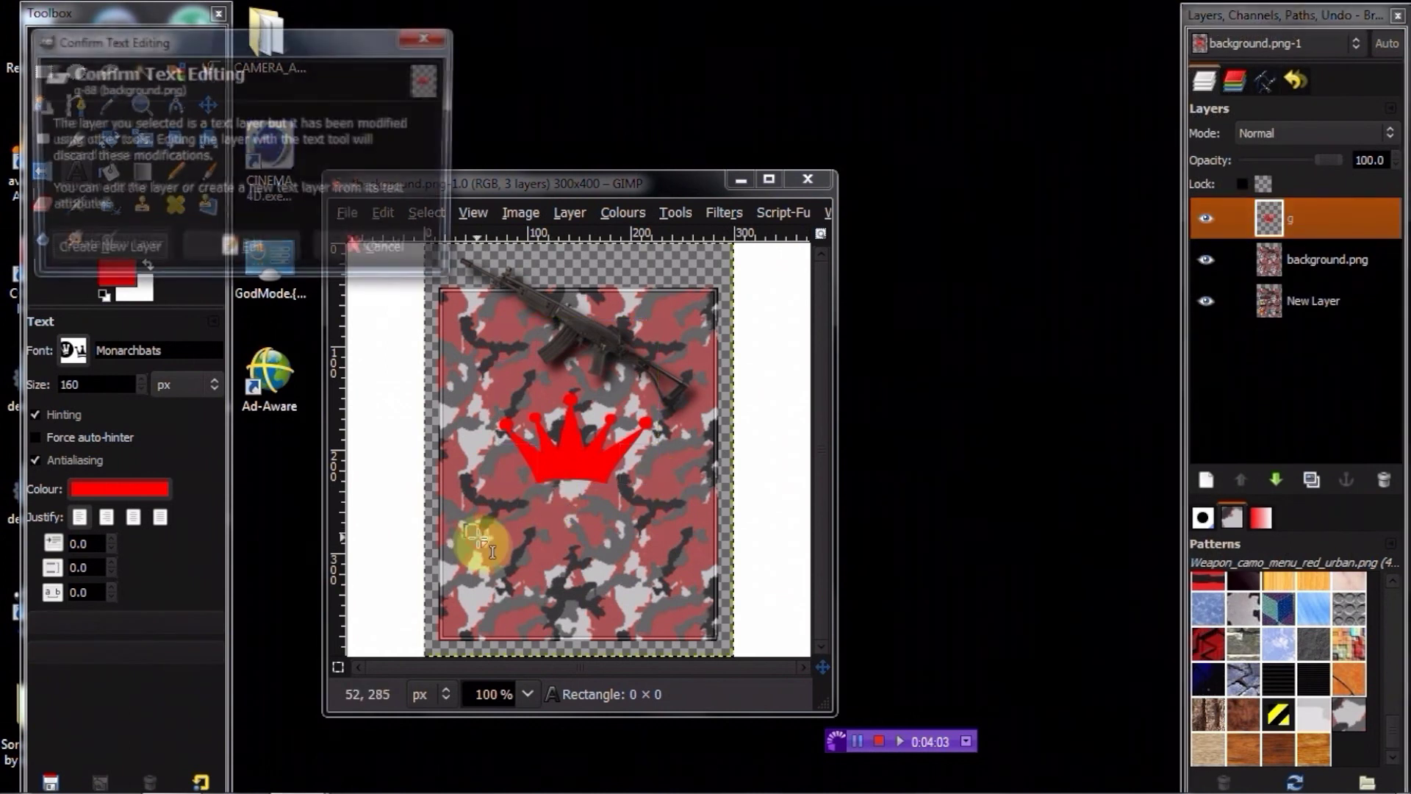
{"action": "left_click", "coordinate": [377, 248]}
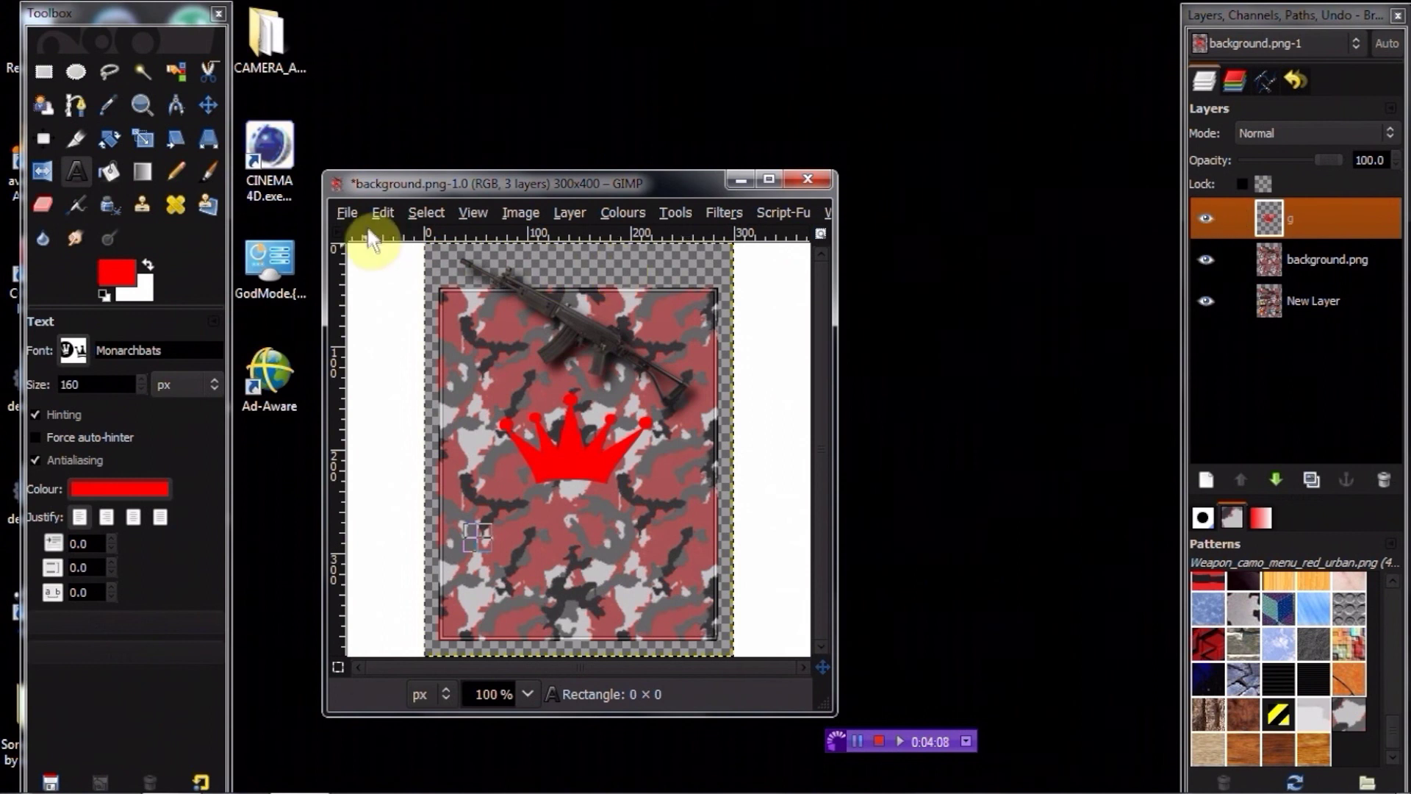
{"action": "left_click", "coordinate": [378, 215]}
{"action": "left_click", "coordinate": [393, 232]}
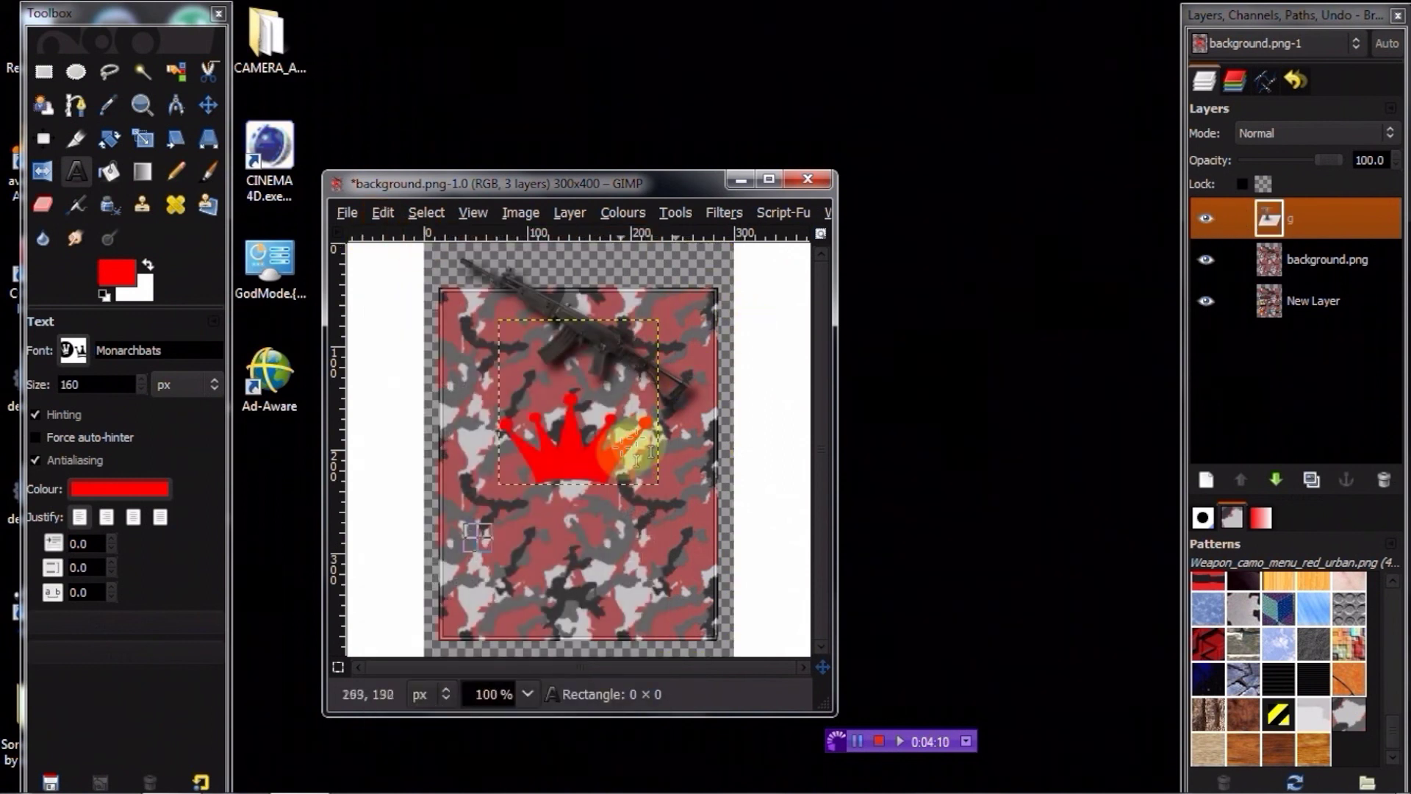
Start a new text below the crown and set the font to ESP_Bold Heavy
{"action": "left_click", "coordinate": [517, 563]}
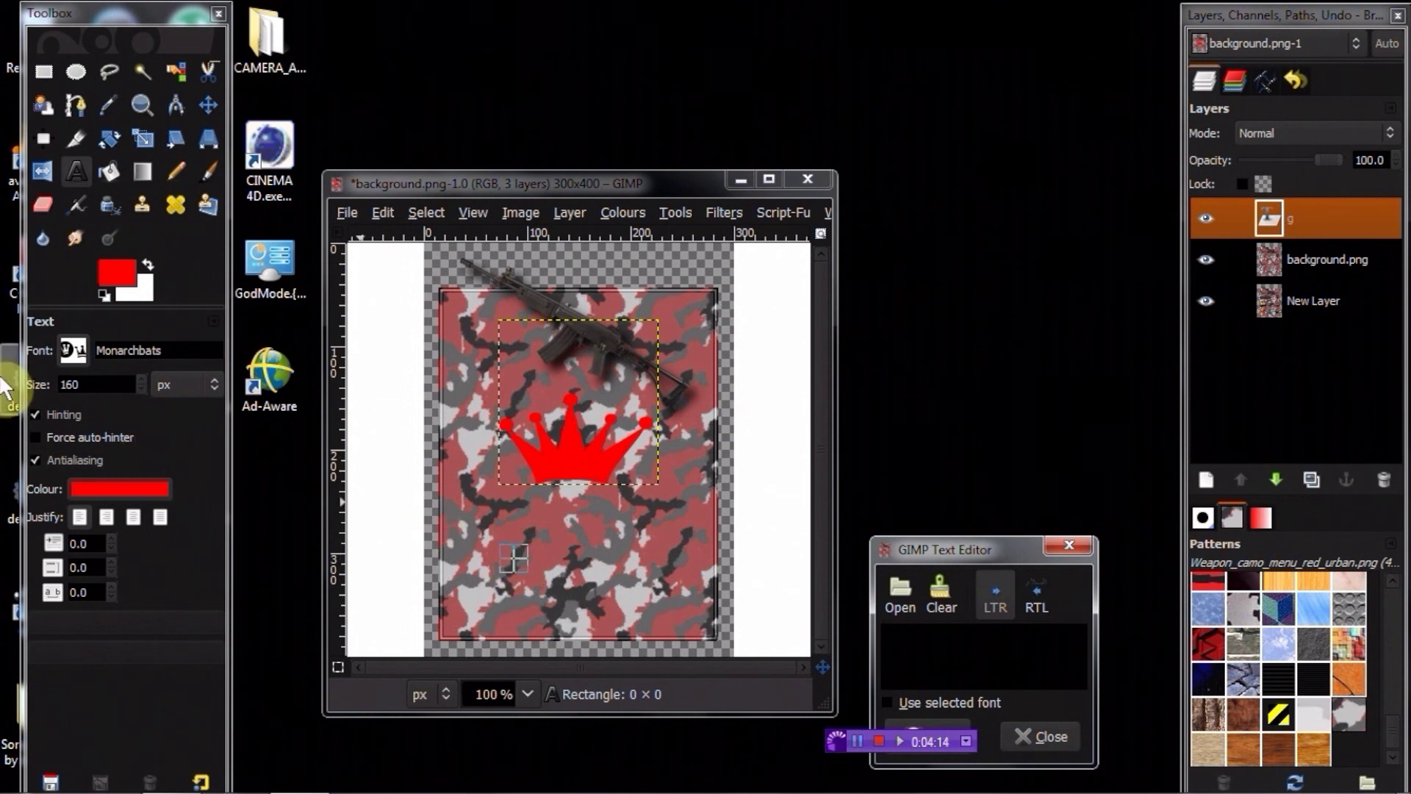
{"action": "left_click", "coordinate": [74, 350]}
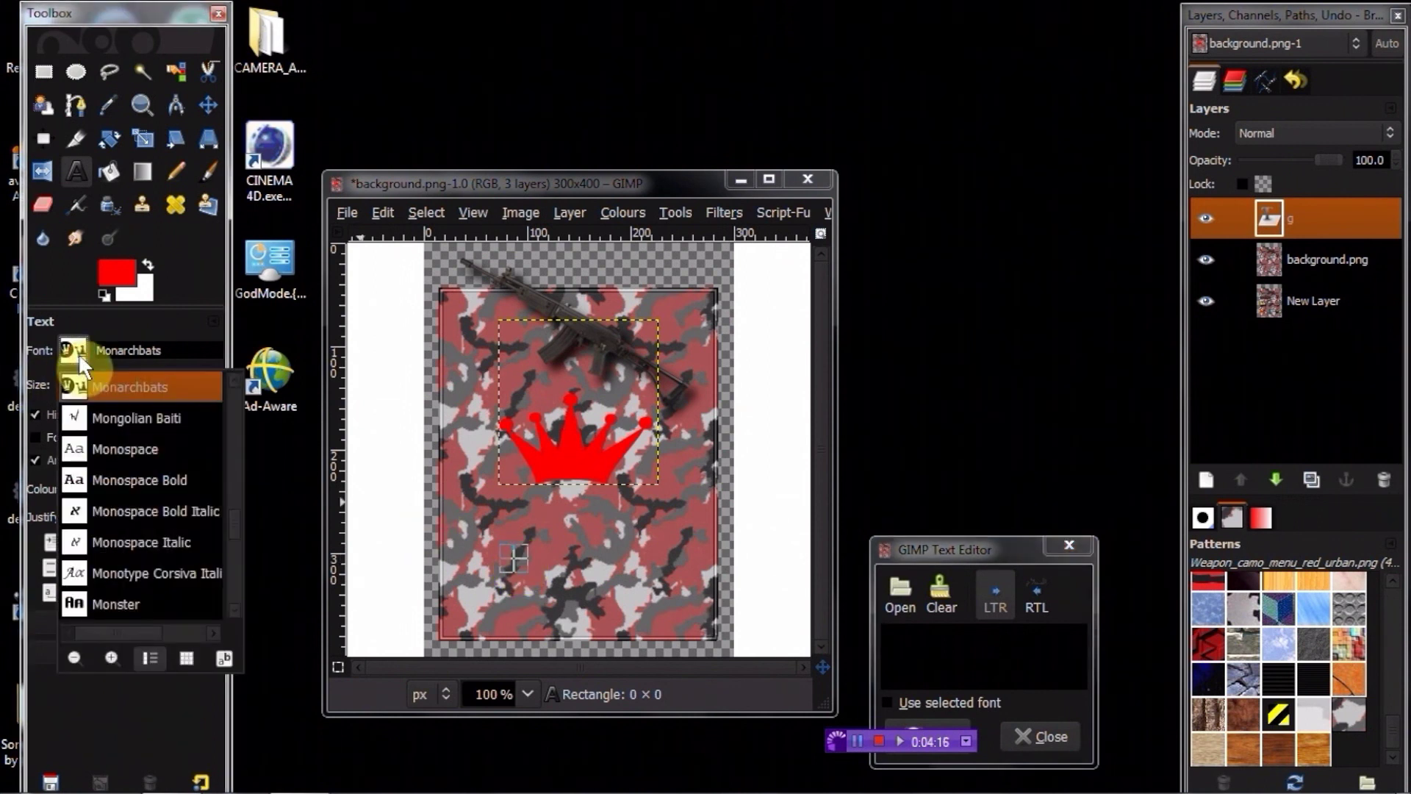
{"action": "left_click", "coordinate": [154, 344]}
{"action": "left_click", "coordinate": [161, 344]}
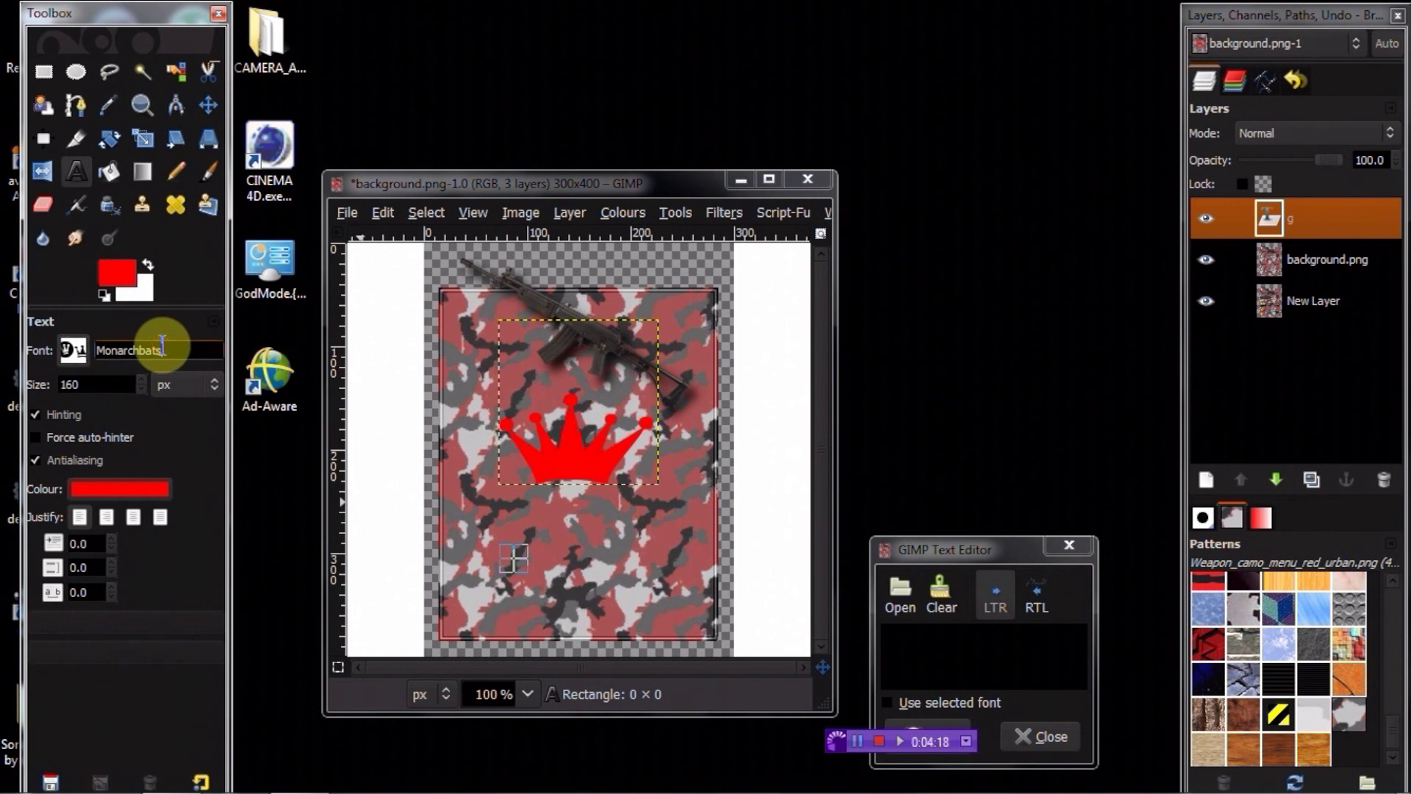
{"action": "key", "text": "BackSpace"}
{"action": "key", "text": "BackSpace"}
{"action": "key", "text": "BackSpace"}
{"action": "key", "text": "BackSpace"}
{"action": "key", "text": "BackSpace"}
{"action": "key", "text": "BackSpace"}
{"action": "key", "text": "BackSpace"}
{"action": "key", "text": "BackSpace"}
{"action": "key", "text": "BackSpace"}
{"action": "key", "text": "BackSpace"}
{"action": "key", "text": "BackSpace"}
{"action": "type", "text": "es"}
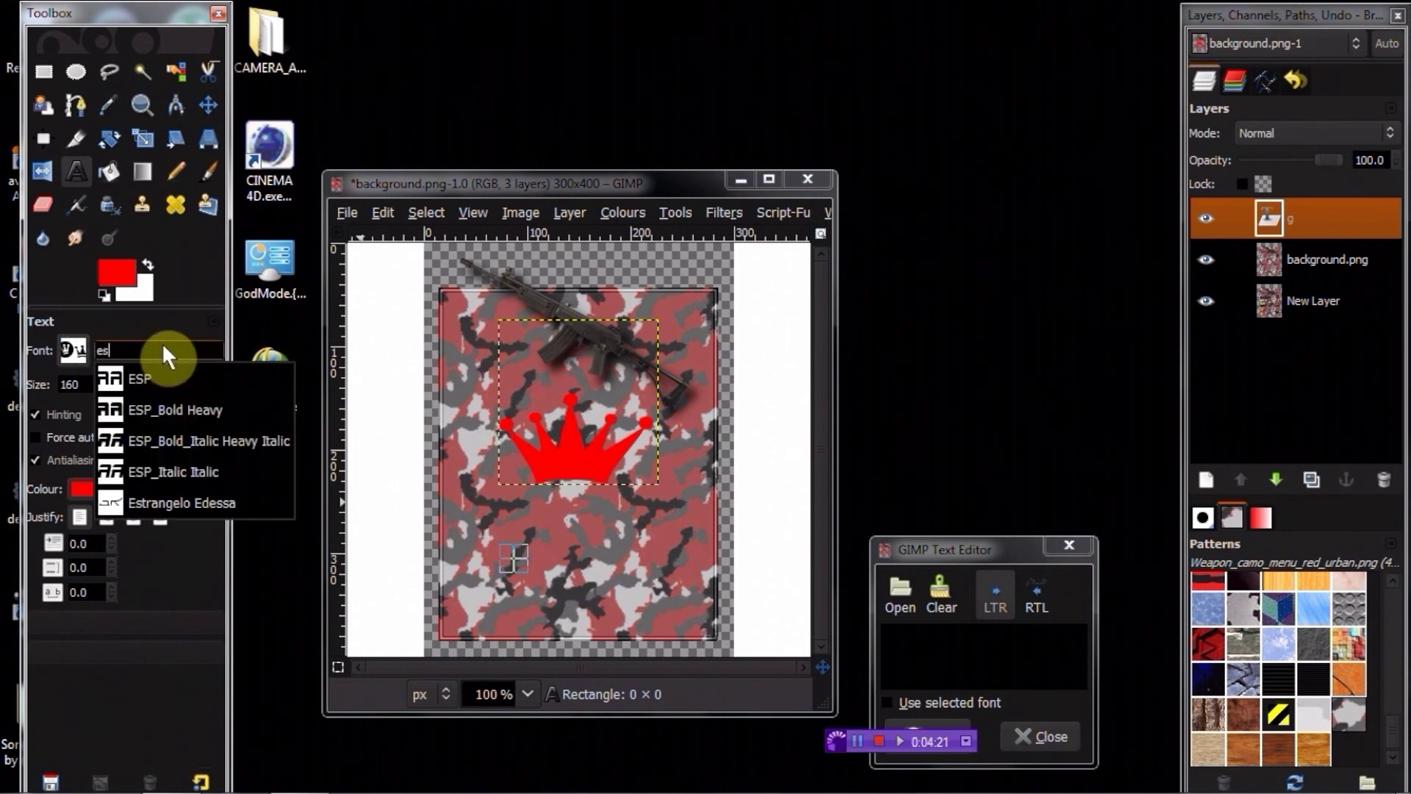
{"action": "left_click", "coordinate": [167, 409]}
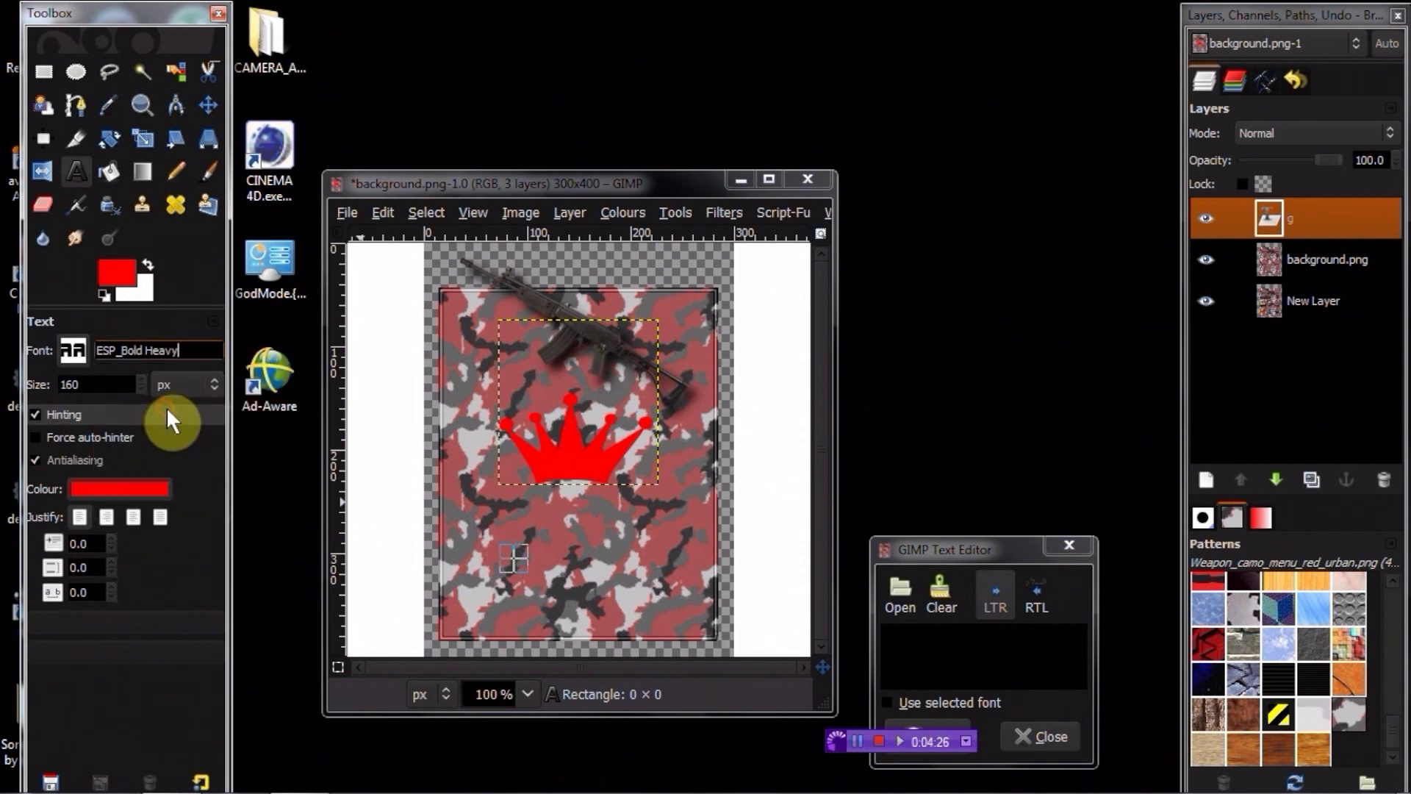
Enter "t" as the new text, reduce its size to 33 px and place it just below the crown's left end
{"action": "left_click", "coordinate": [912, 667]}
{"action": "type", "text": "t"}
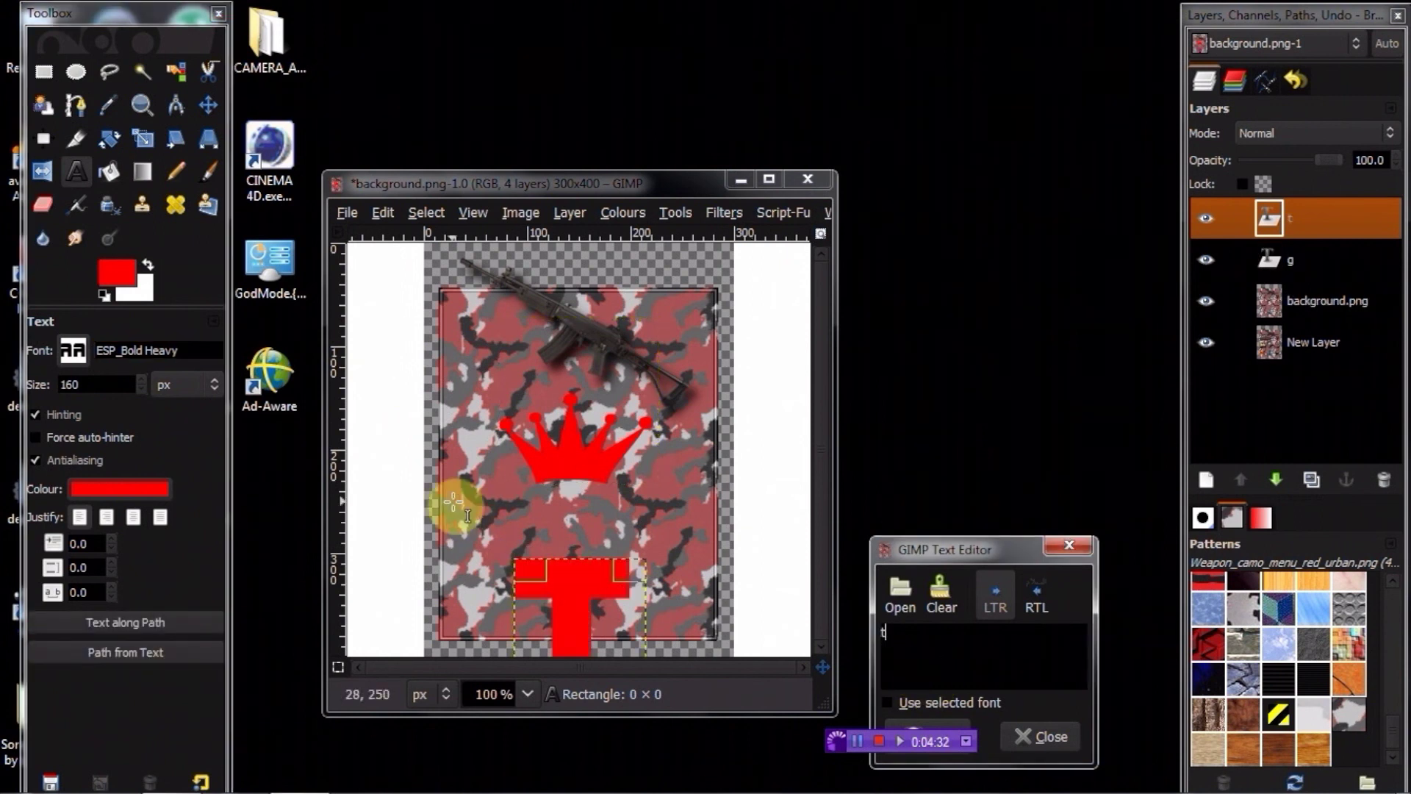
{"action": "left_click", "coordinate": [142, 389]}
{"action": "left_click_drag", "start_coordinate": [142, 389], "coordinate": [140, 378]}
{"action": "left_click", "coordinate": [140, 378]}
{"action": "left_click", "coordinate": [140, 378]}
{"action": "left_click", "coordinate": [140, 378]}
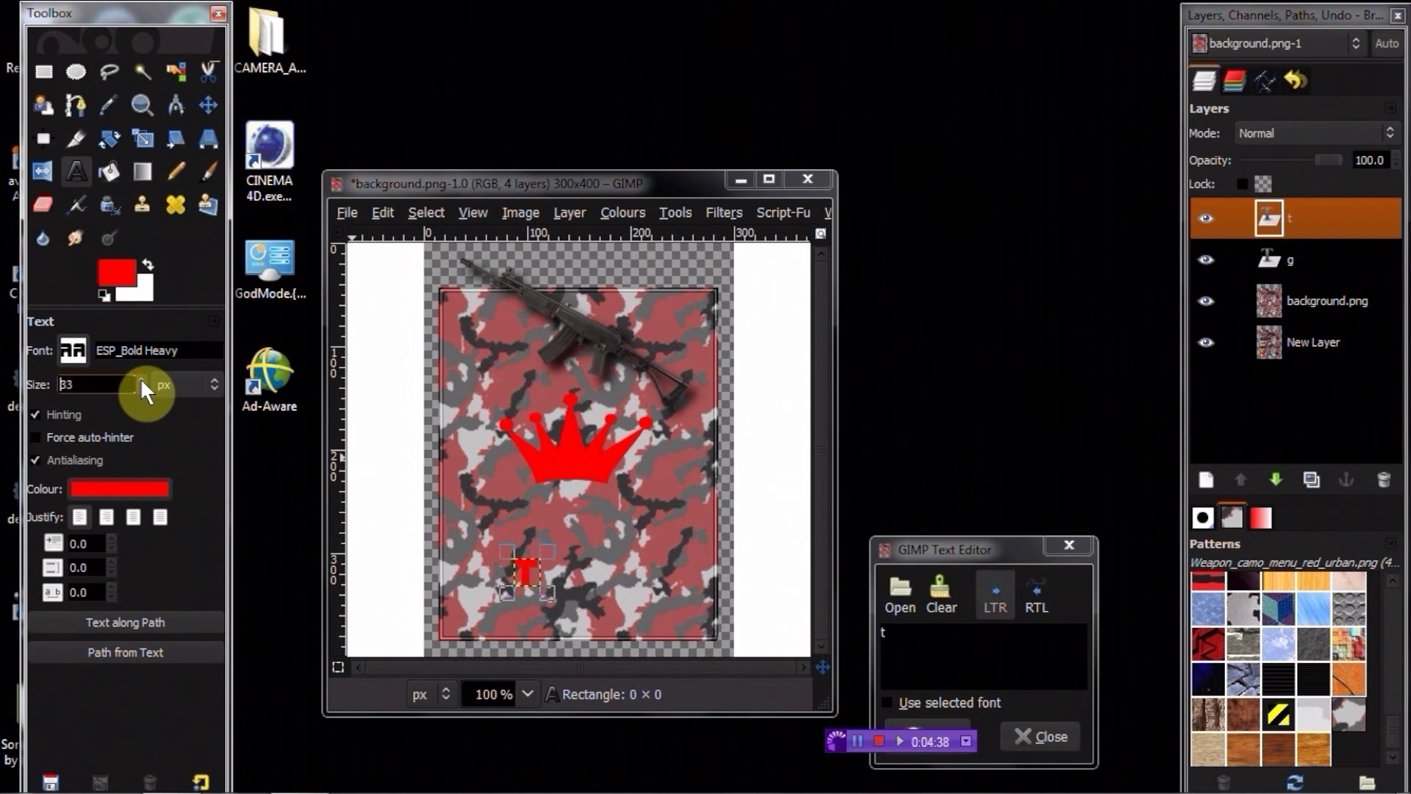
{"action": "left_click", "coordinate": [514, 582]}
{"action": "left_click_drag", "start_coordinate": [473, 521], "coordinate": [474, 516]}
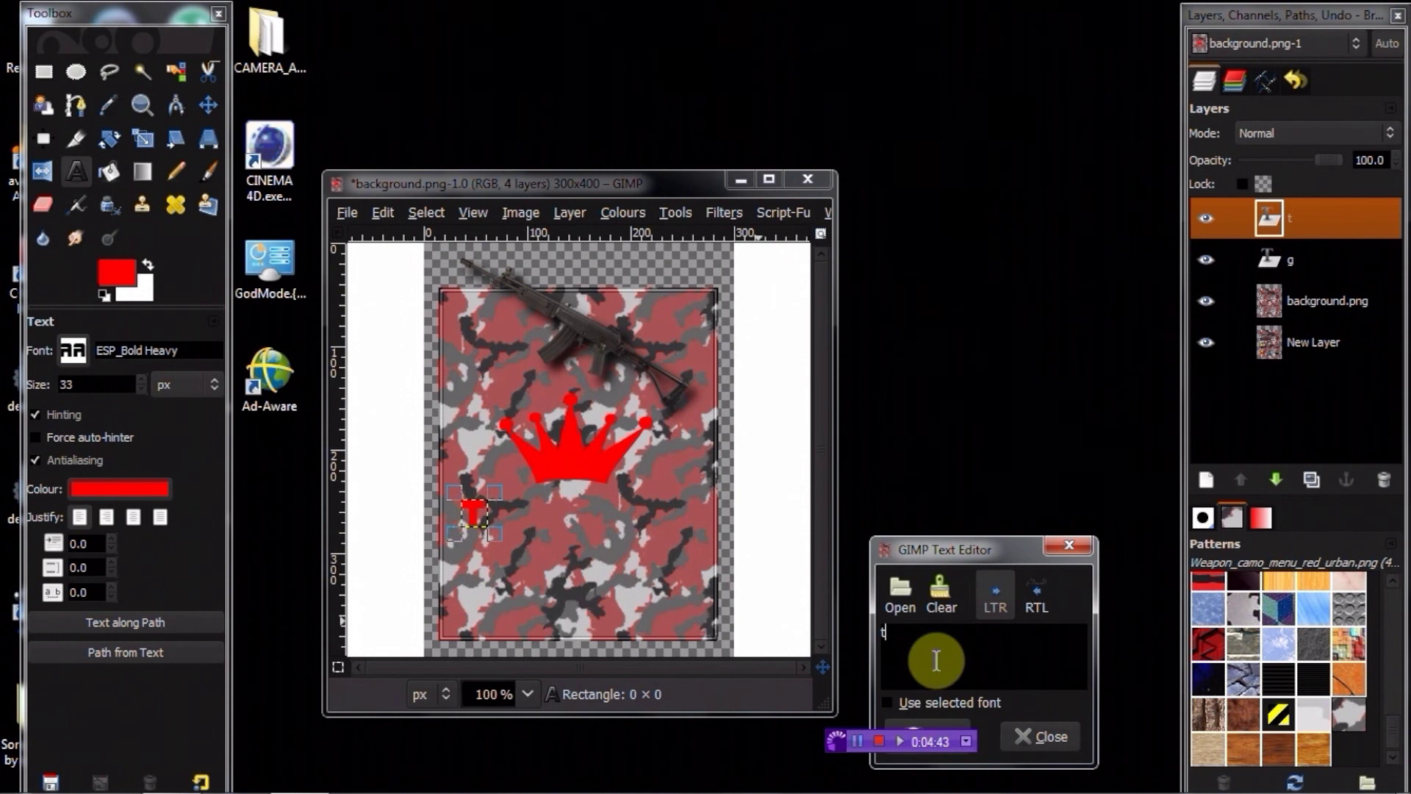
Complete the text as "tourettes", "black ops" and "hard" on separate lines, in a text box enlarged to about 252 × 147 px
{"action": "type", "text": "o"}
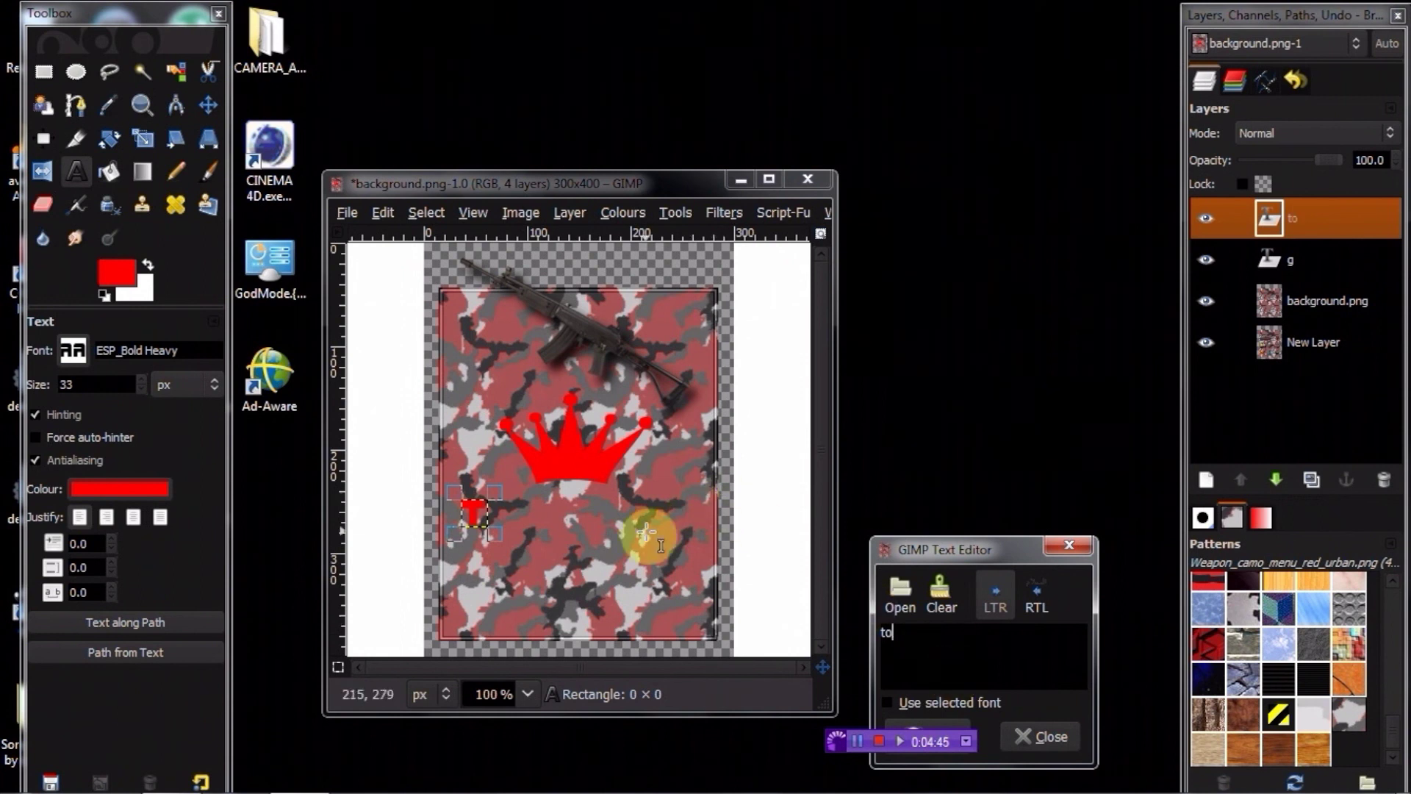
{"action": "left_click_drag", "start_coordinate": [496, 545], "coordinate": [691, 644]}
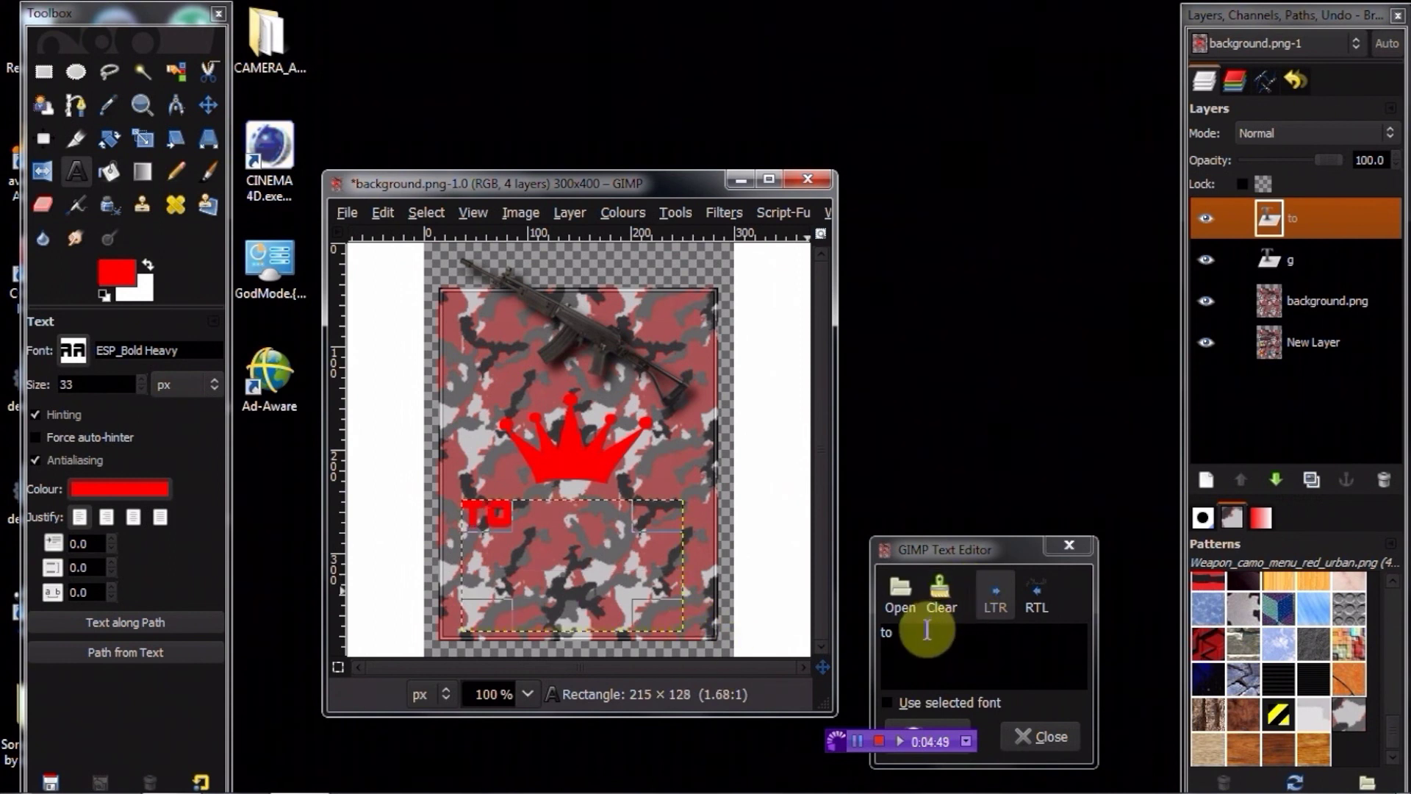
{"action": "left_click", "coordinate": [927, 630]}
{"action": "type", "text": "ure"}
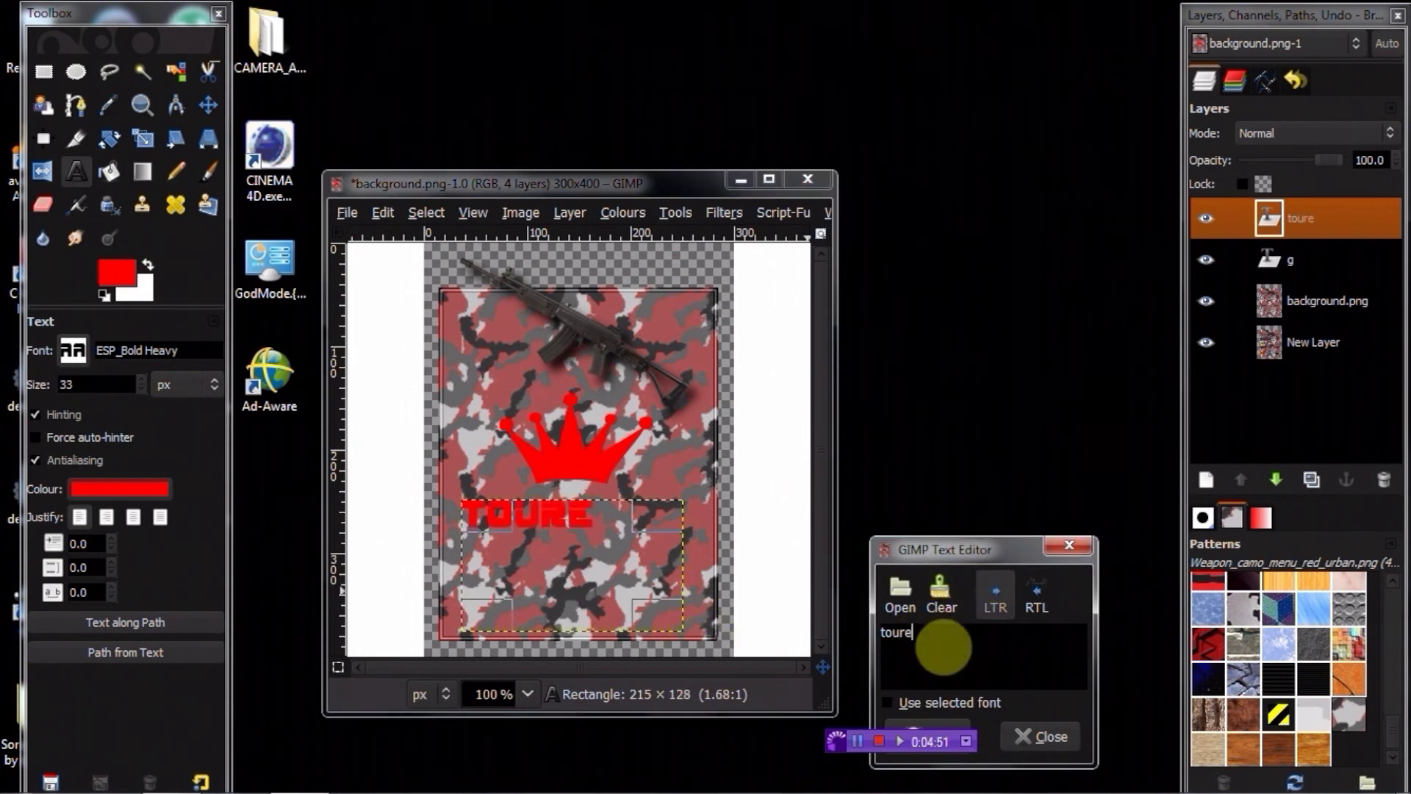
{"action": "type", "text": "ttes"}
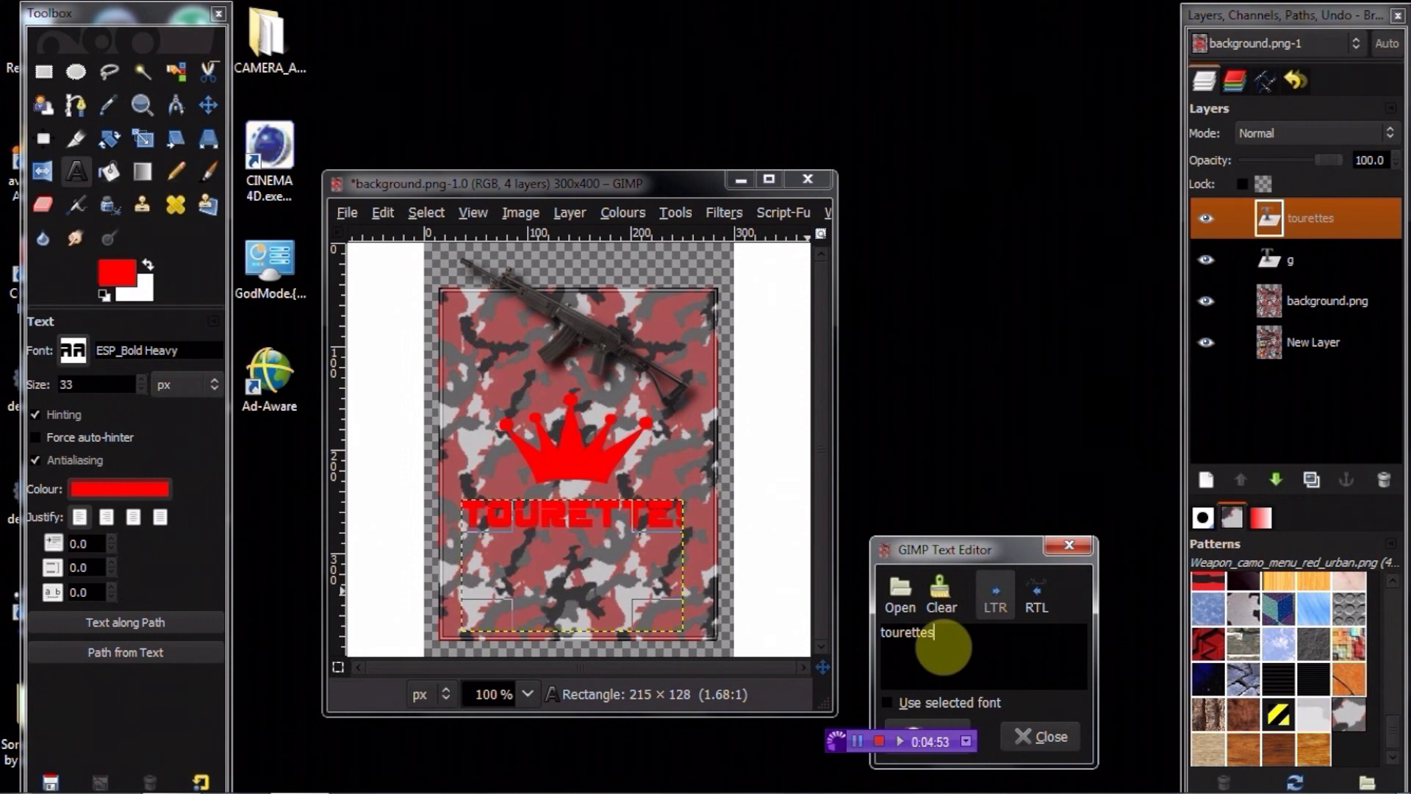
{"action": "left_click_drag", "start_coordinate": [685, 628], "coordinate": [725, 647]}
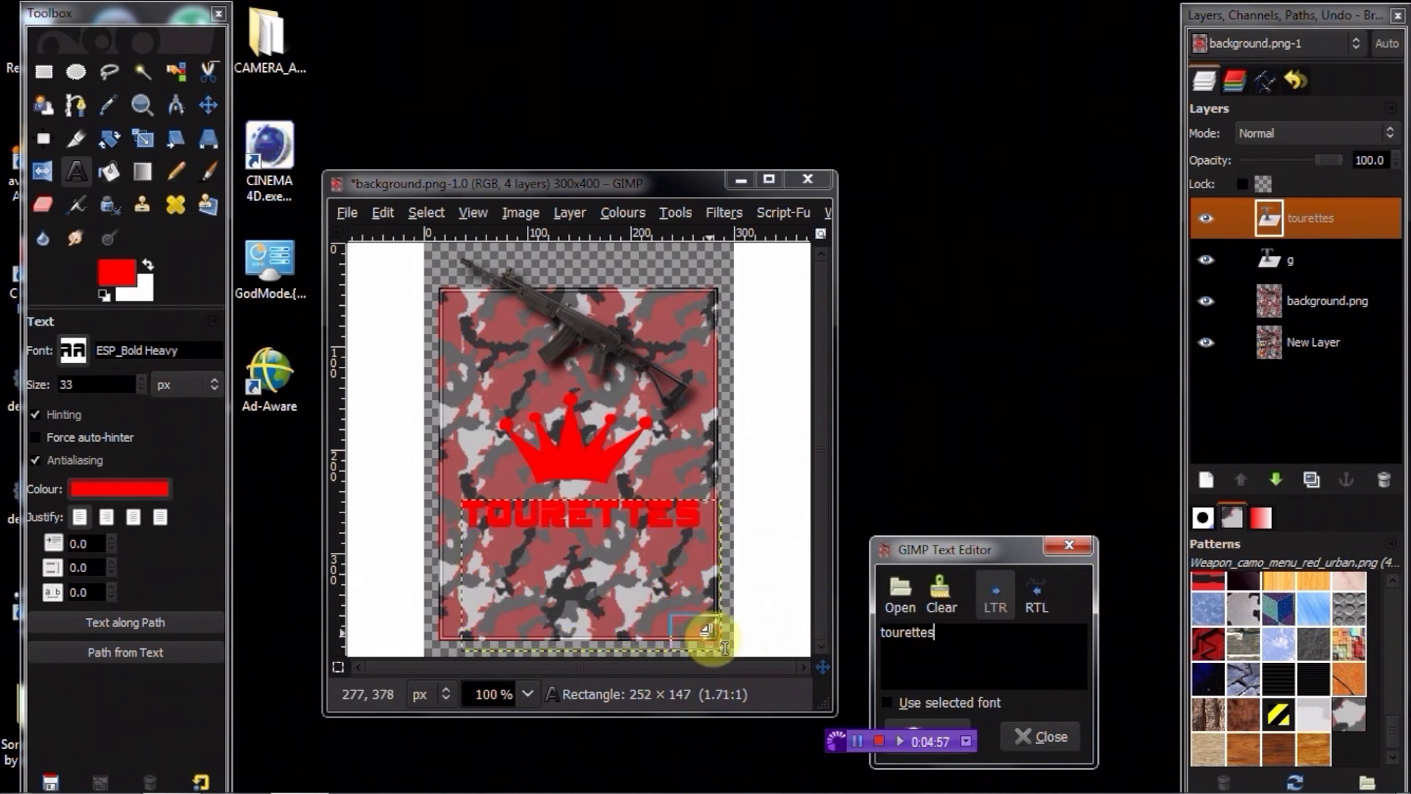
{"action": "type", "text": "black ops "}
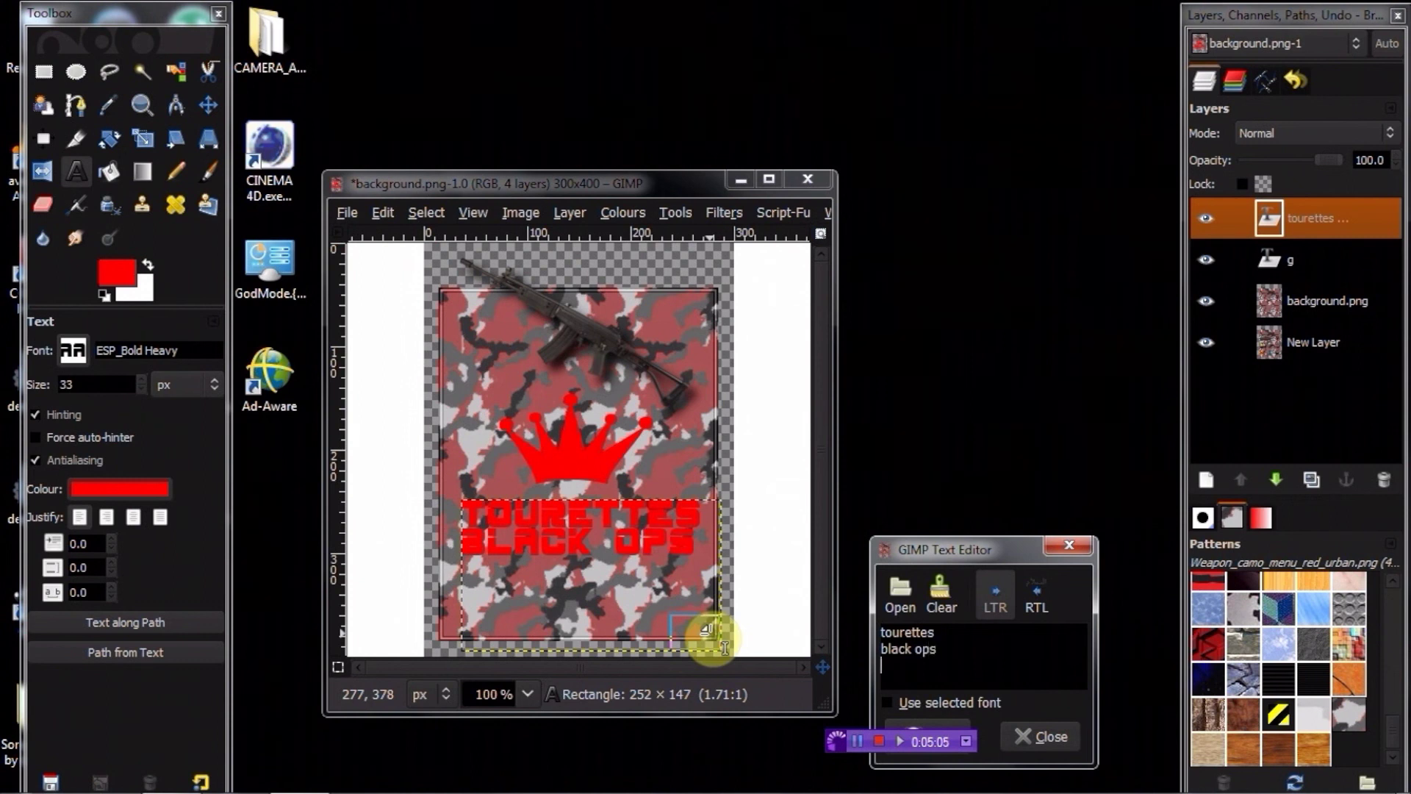
{"action": "type", "text": "hard"}
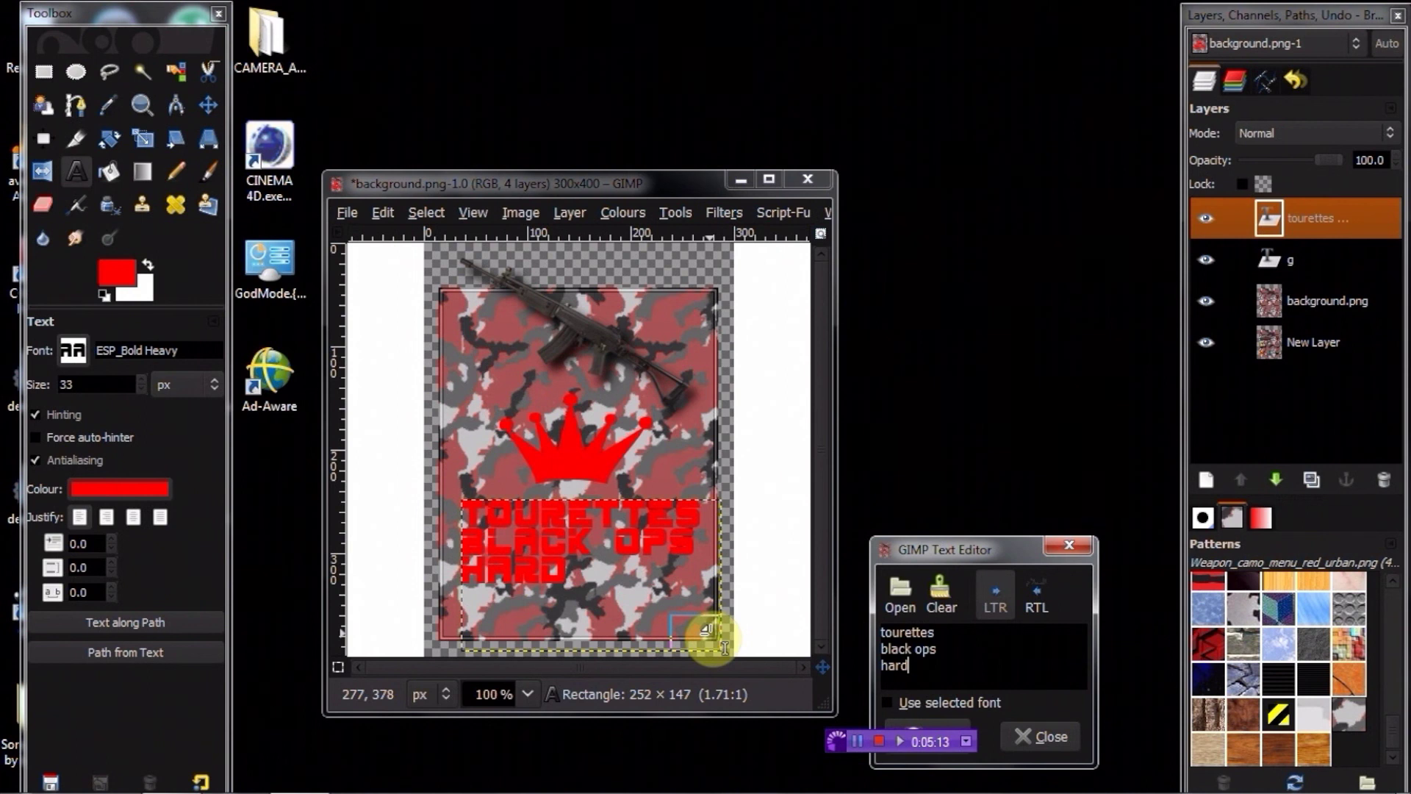
Separate the three text lines with blank lines and move the text block up slightly to fit inside the border
{"action": "left_click", "coordinate": [937, 650]}
{"action": "key", "text": "Return"}
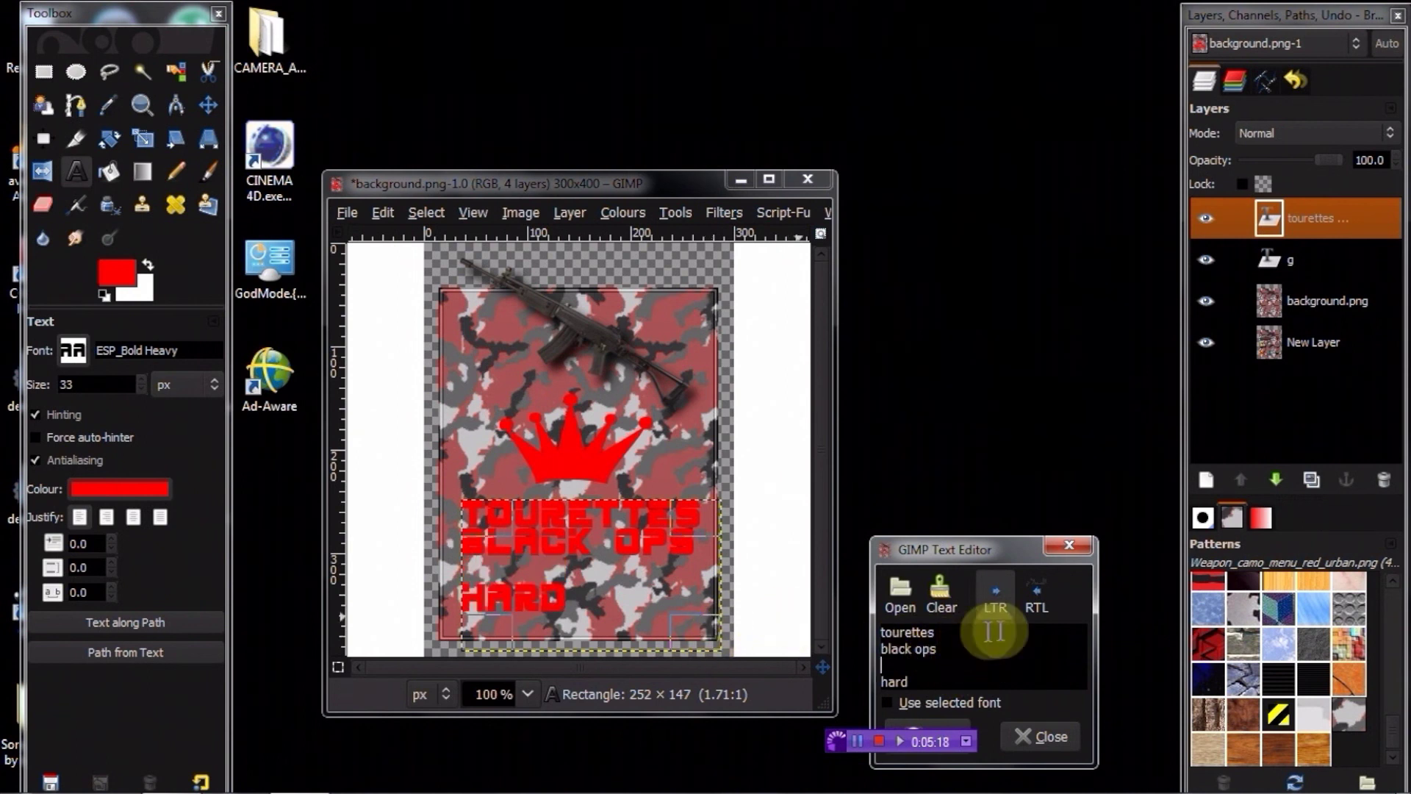
{"action": "left_click", "coordinate": [938, 635]}
{"action": "key", "text": "Return"}
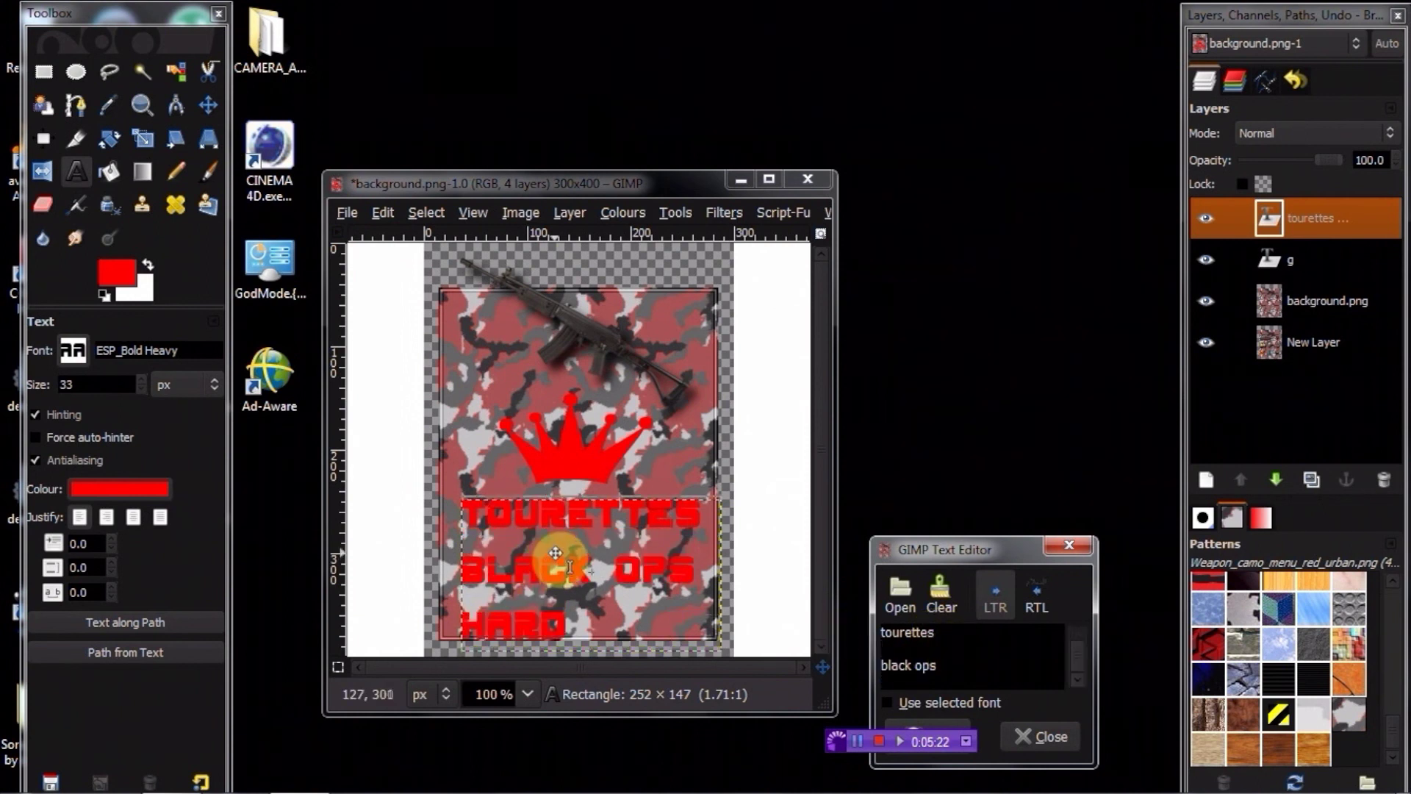
{"action": "left_click_drag", "start_coordinate": [555, 554], "coordinate": [555, 548]}
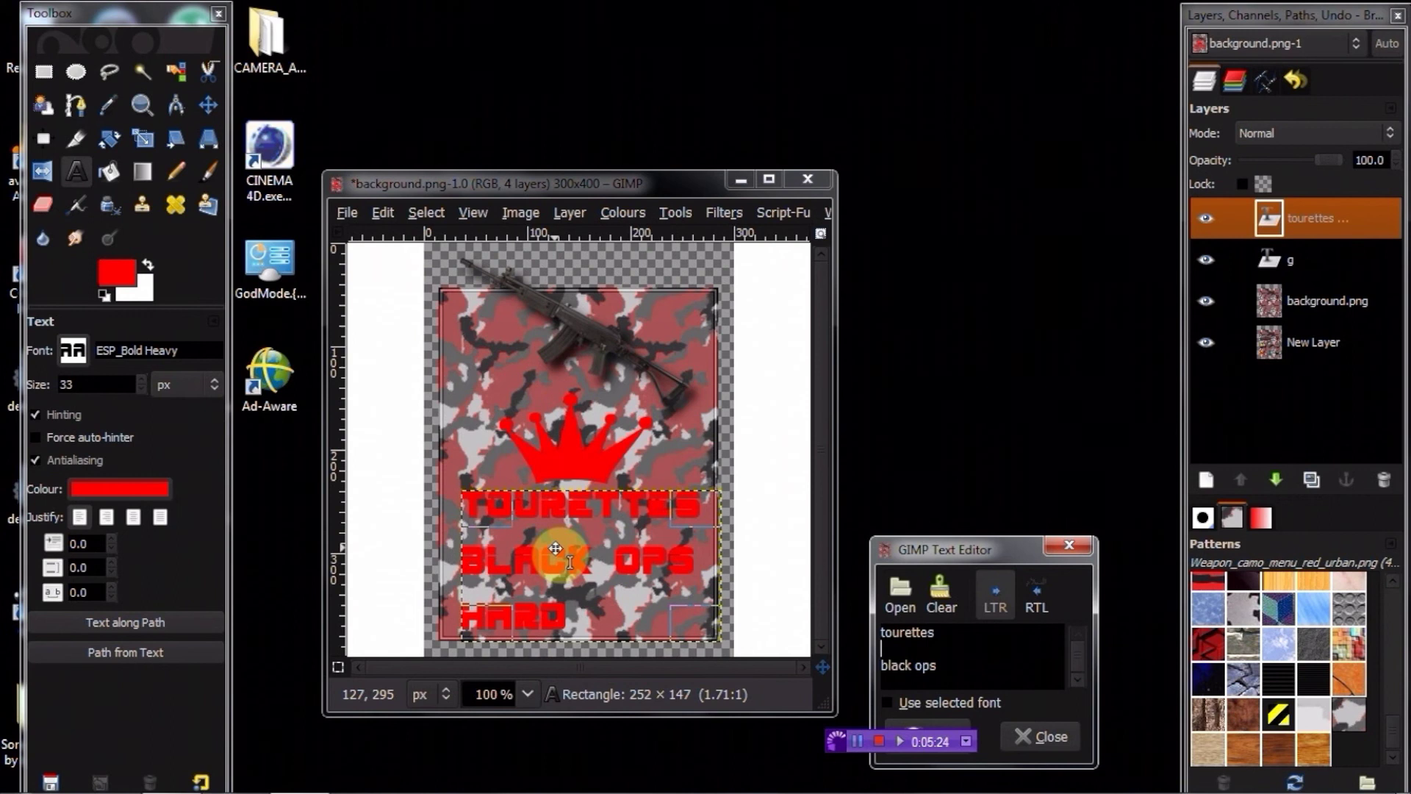
Move the red crown text layer up slightly to widen the gap above the word "tourettes"
{"action": "left_click", "coordinate": [1329, 257]}
{"action": "left_click", "coordinate": [573, 470]}
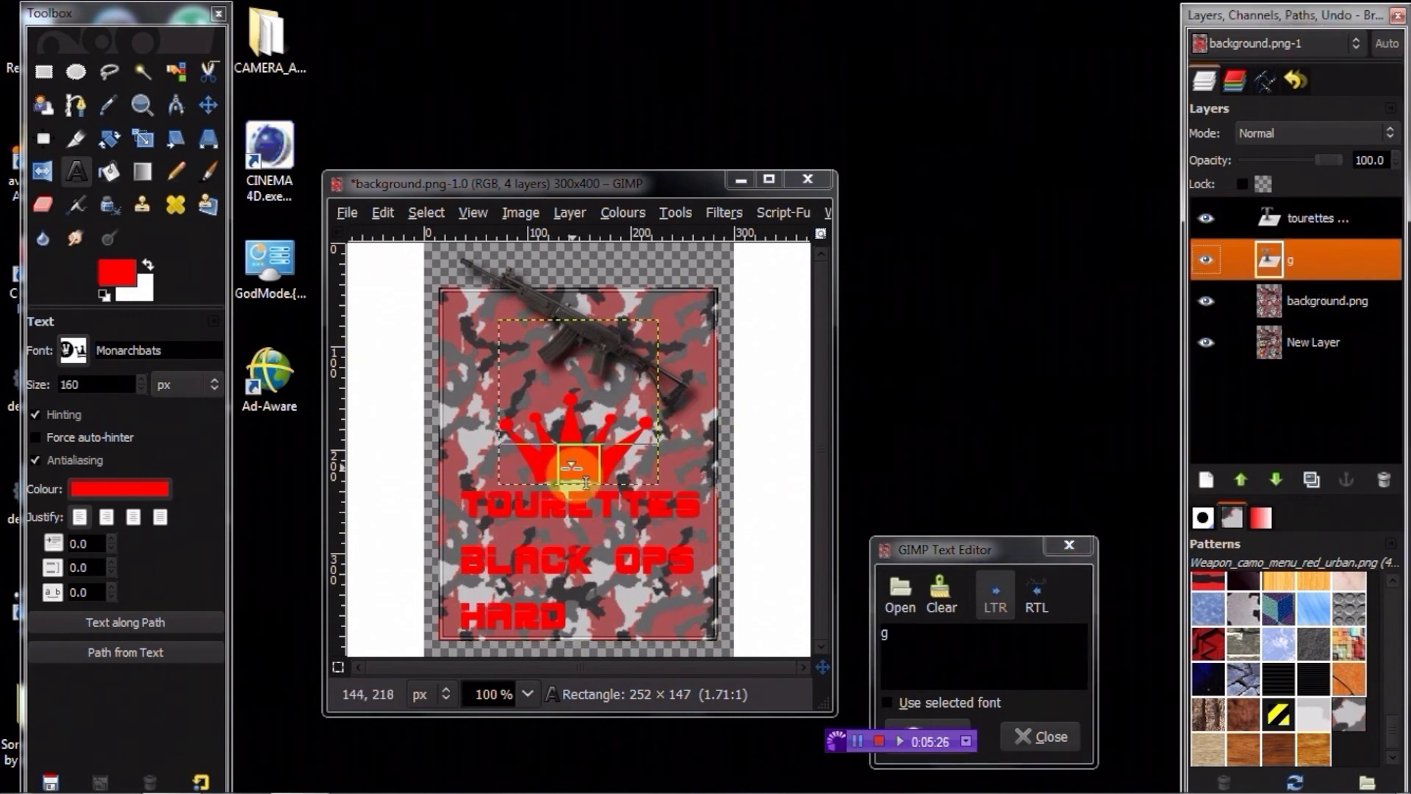
{"action": "left_click_drag", "start_coordinate": [569, 428], "coordinate": [571, 415]}
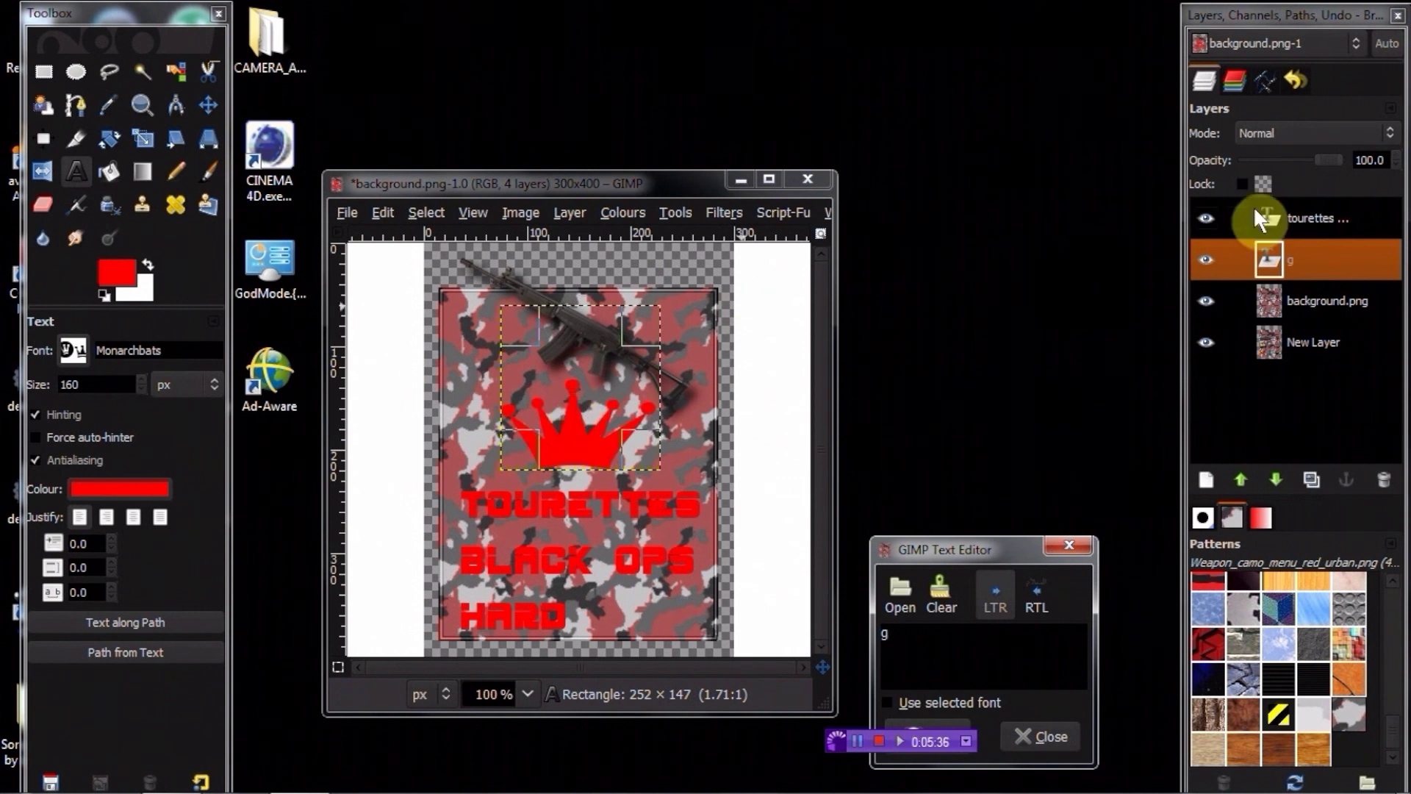
Extend the last line of the "tourettes" text layer to read "hardcore" and close the text editor
{"action": "left_click", "coordinate": [1327, 210]}
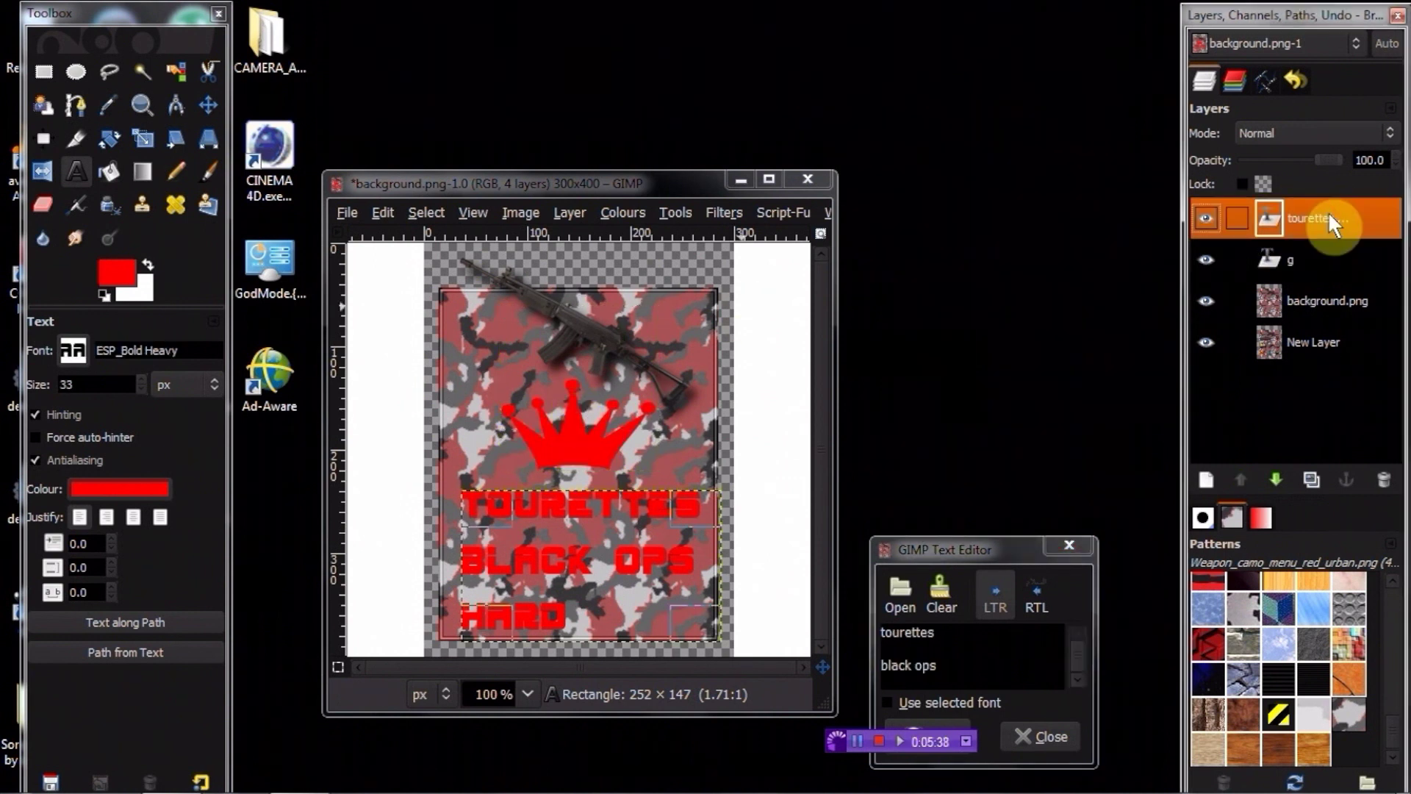
{"action": "left_click", "coordinate": [1075, 683]}
{"action": "left_click", "coordinate": [919, 685]}
{"action": "type", "text": "c"}
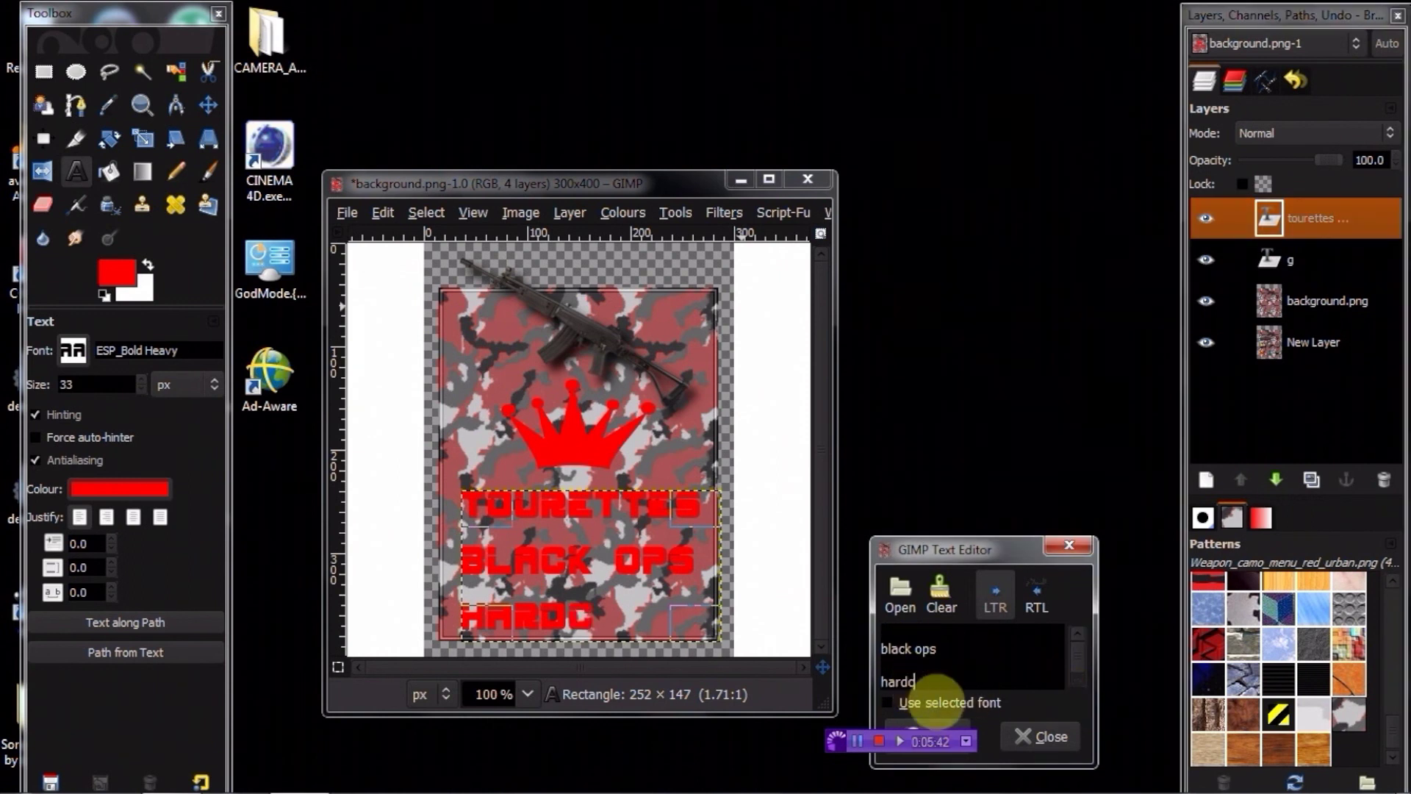
{"action": "type", "text": "ore"}
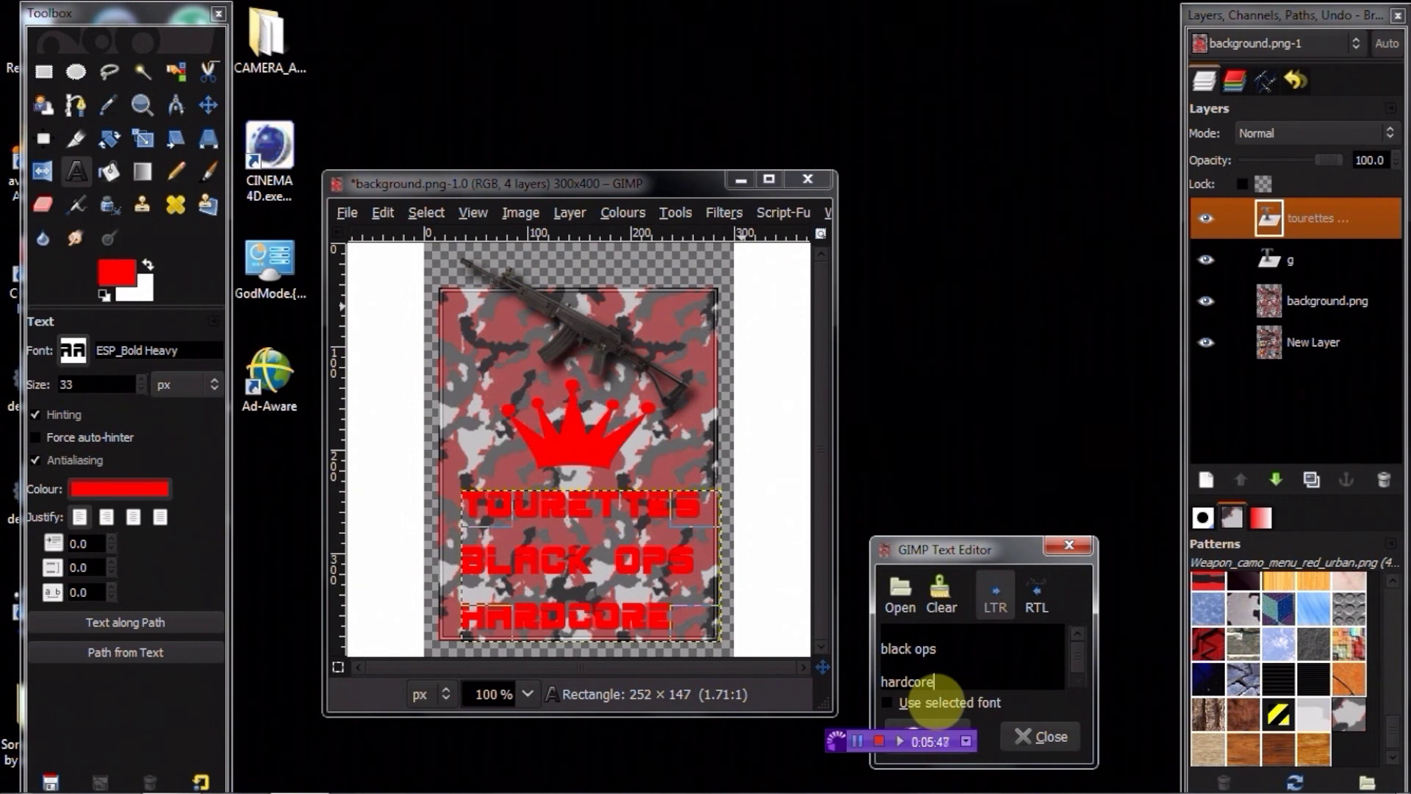
{"action": "left_click", "coordinate": [1046, 734]}
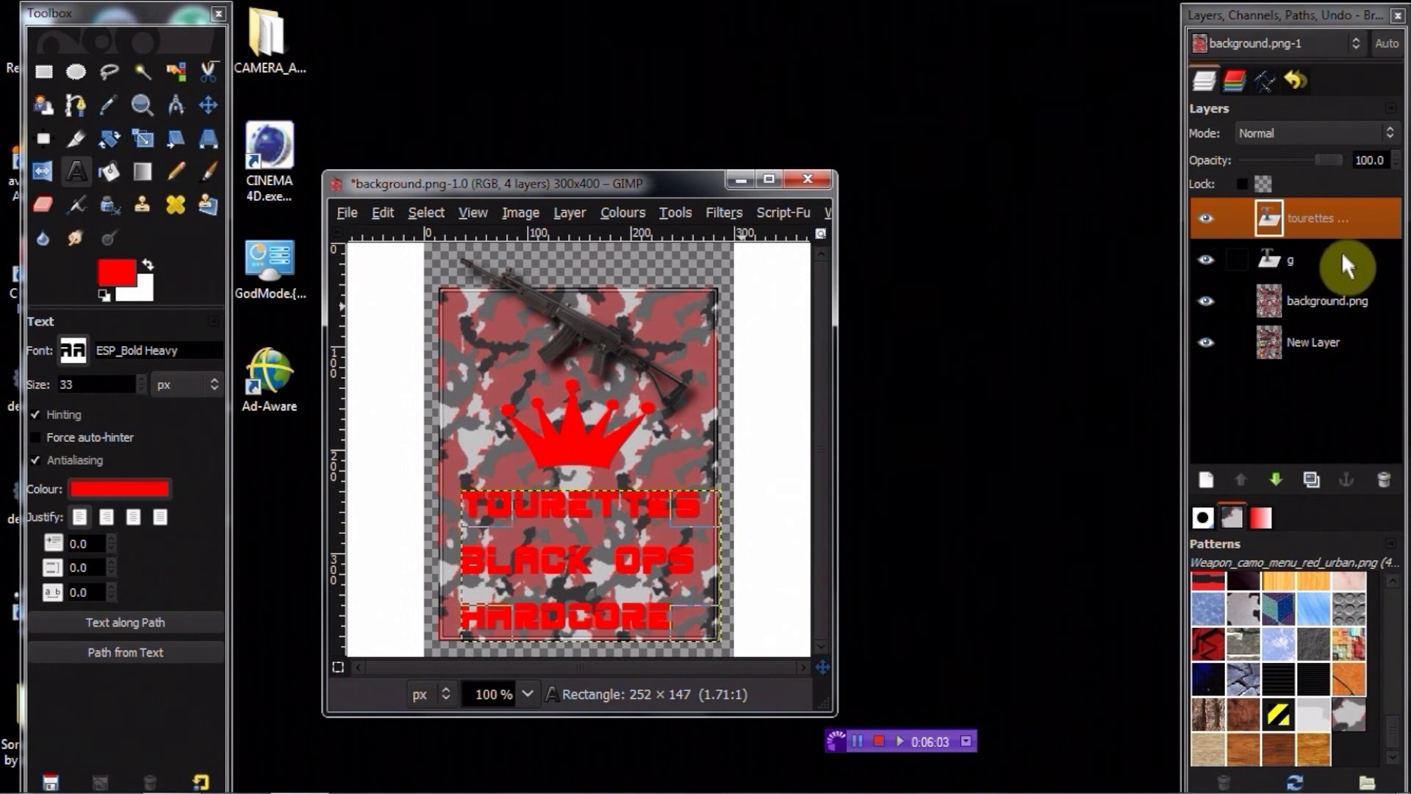
Merge the "tourettes" text layer down into the crown layer and expand the merged layer to the image size
{"action": "right_click", "coordinate": [1338, 220]}
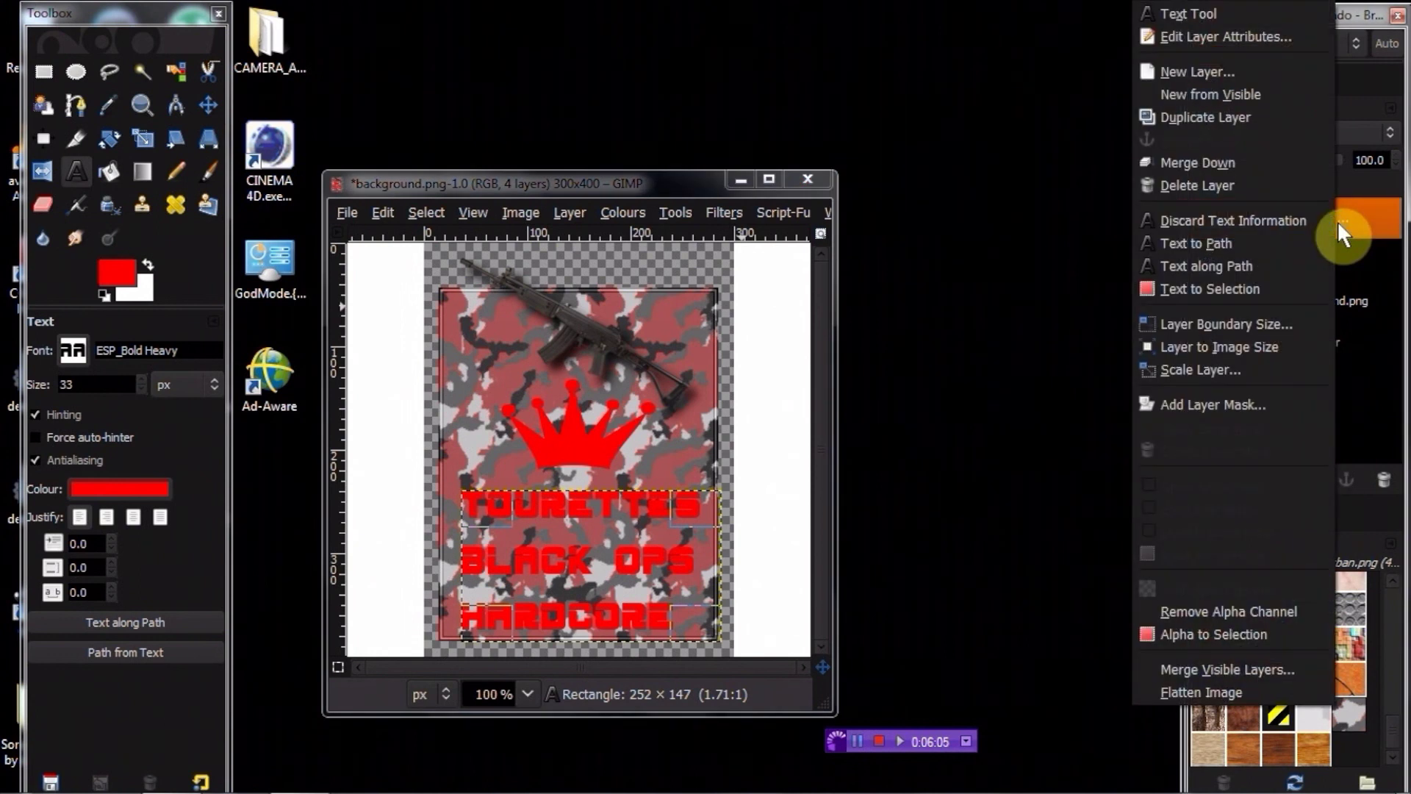
{"action": "left_click", "coordinate": [1285, 167]}
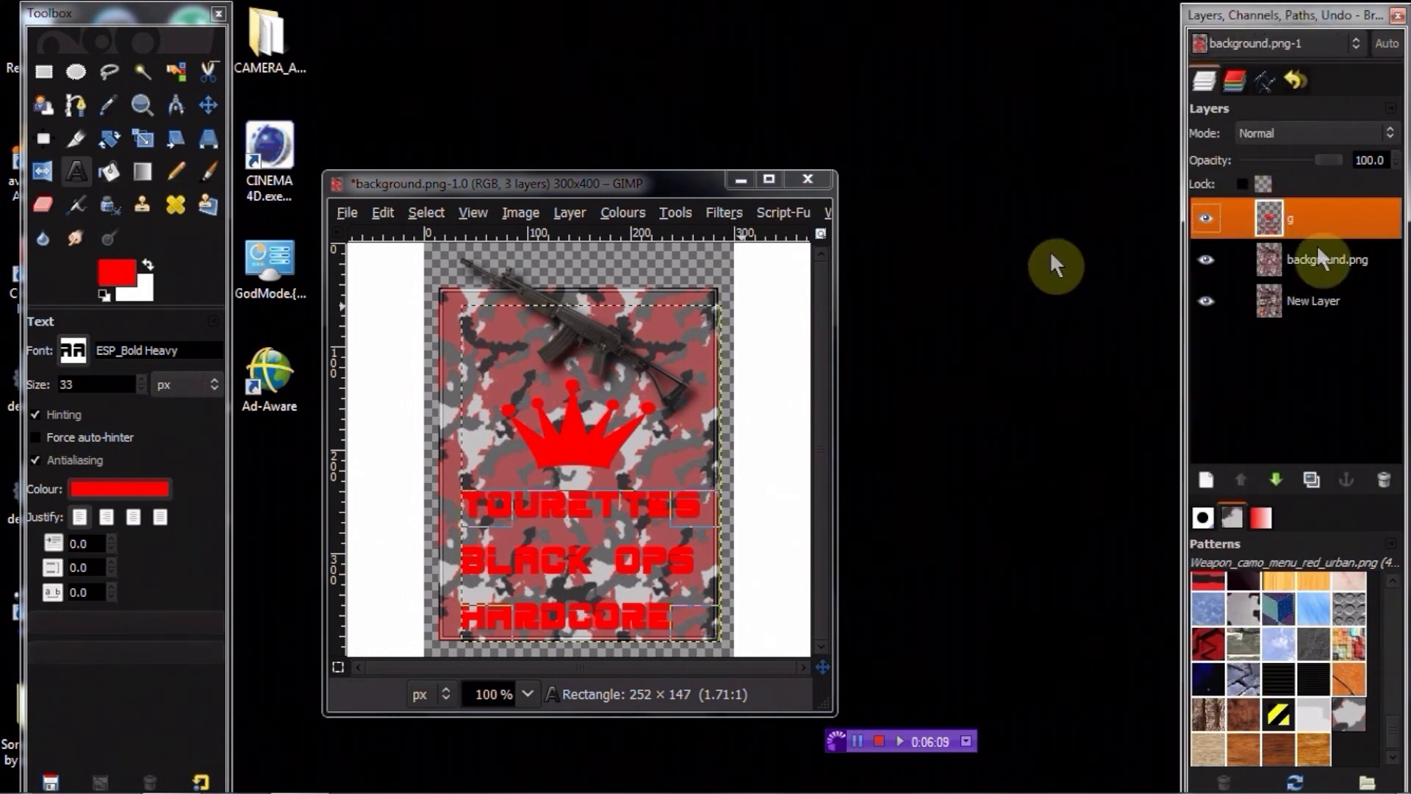
{"action": "right_click", "coordinate": [1351, 218]}
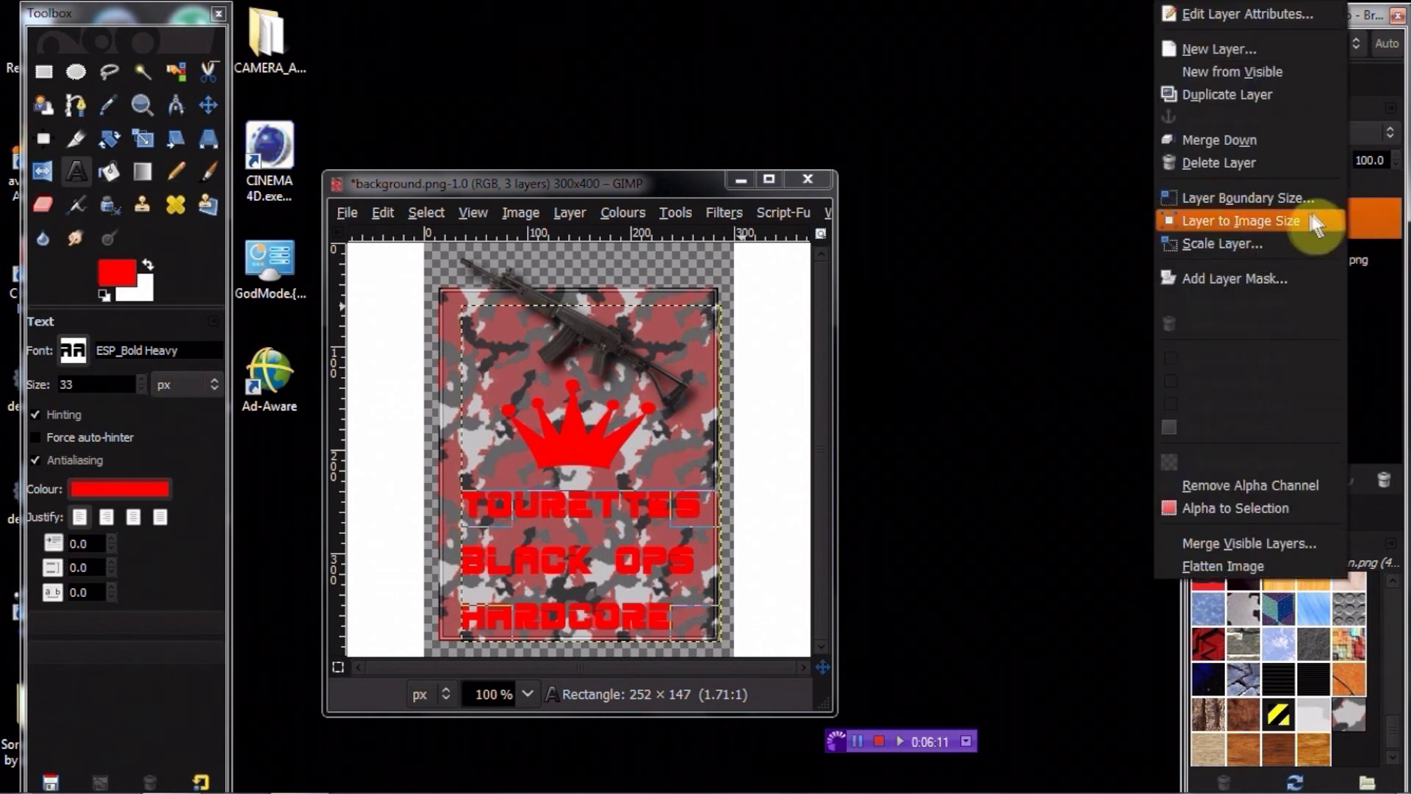
{"action": "left_click", "coordinate": [1322, 221]}
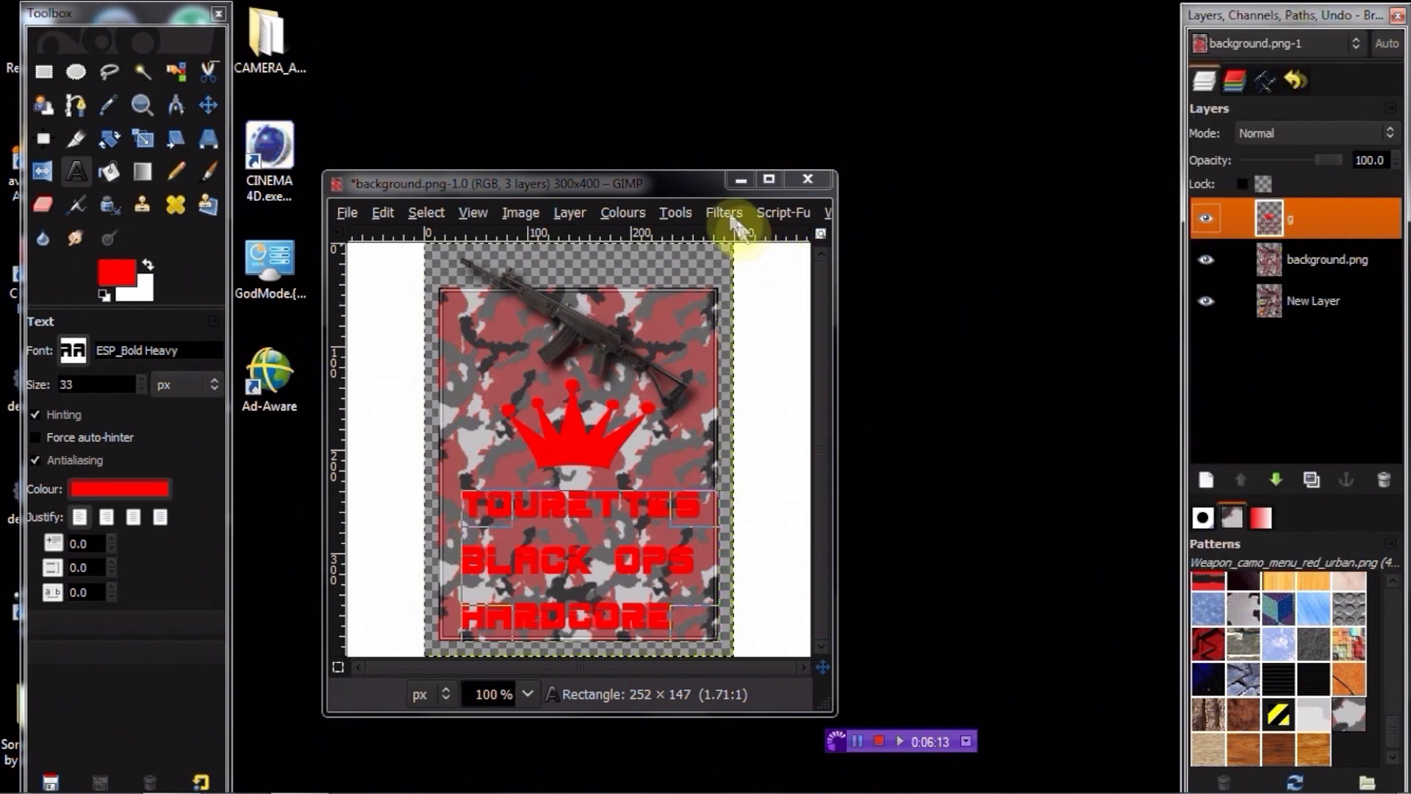
Apply a black Inner Shadow layer effect at 100 opacity, size 5, offset angle 120 and offset distance 5 to the crown-and-text layer
{"action": "left_click", "coordinate": [775, 215]}
{"action": "mouse_move", "coordinate": [812, 259]}
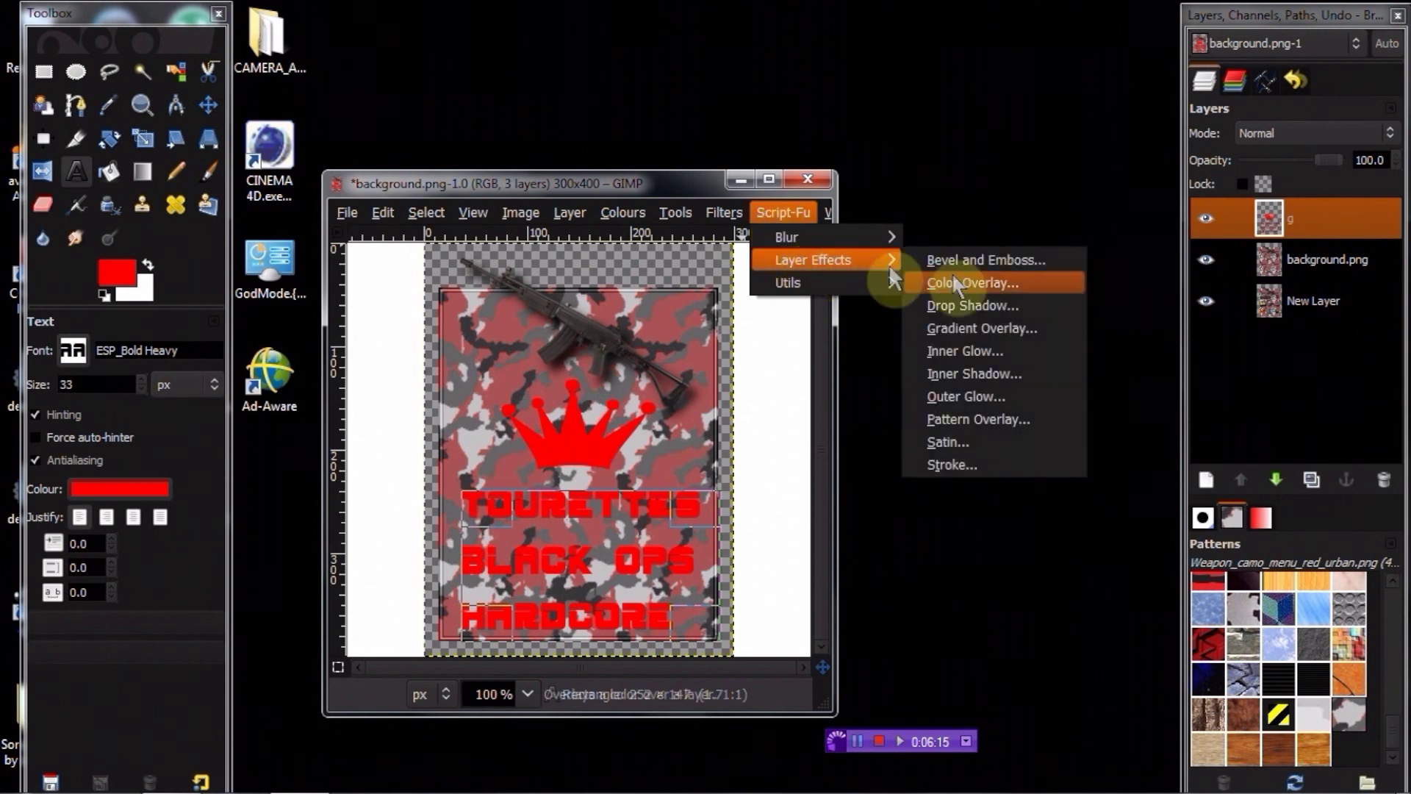
{"action": "left_click", "coordinate": [978, 372]}
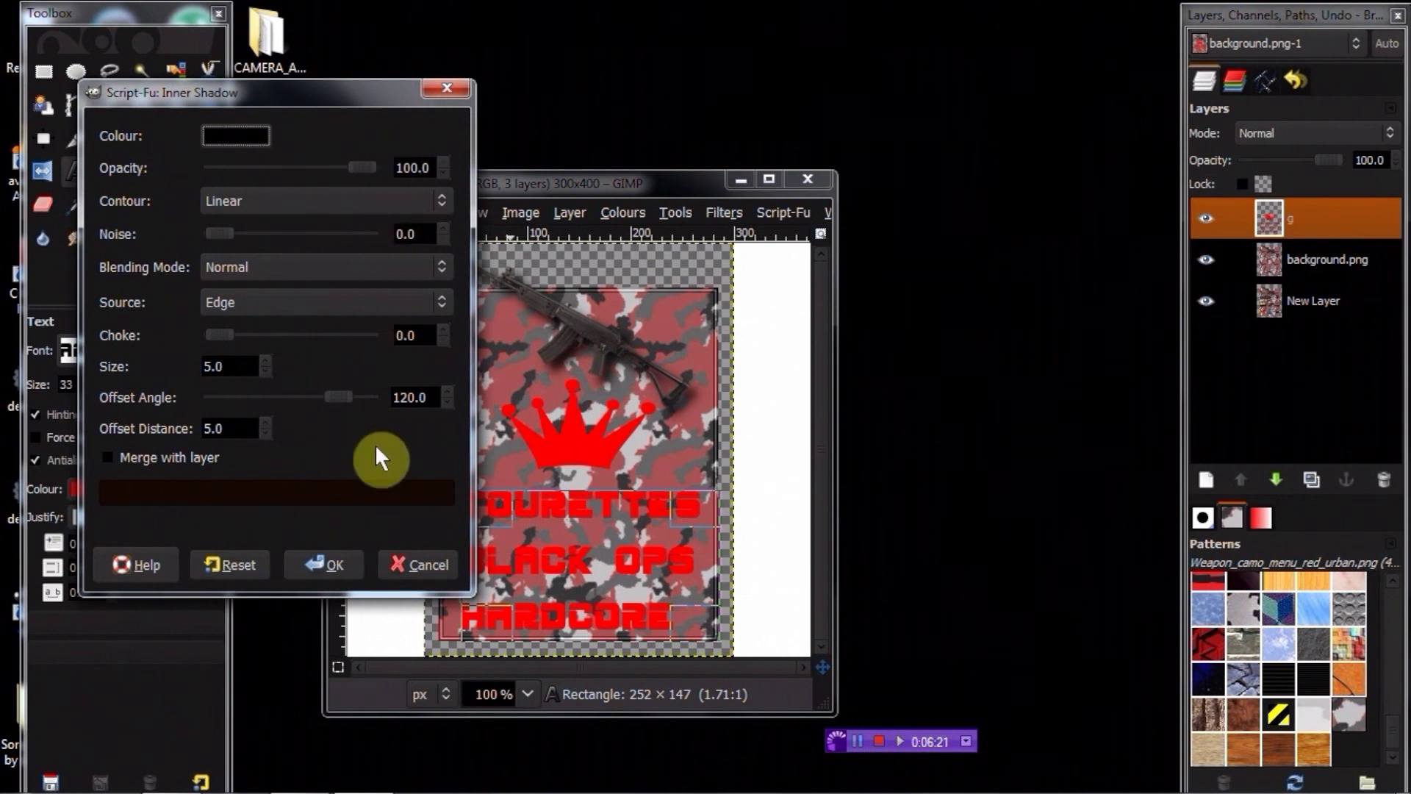
{"action": "left_click", "coordinate": [335, 563]}
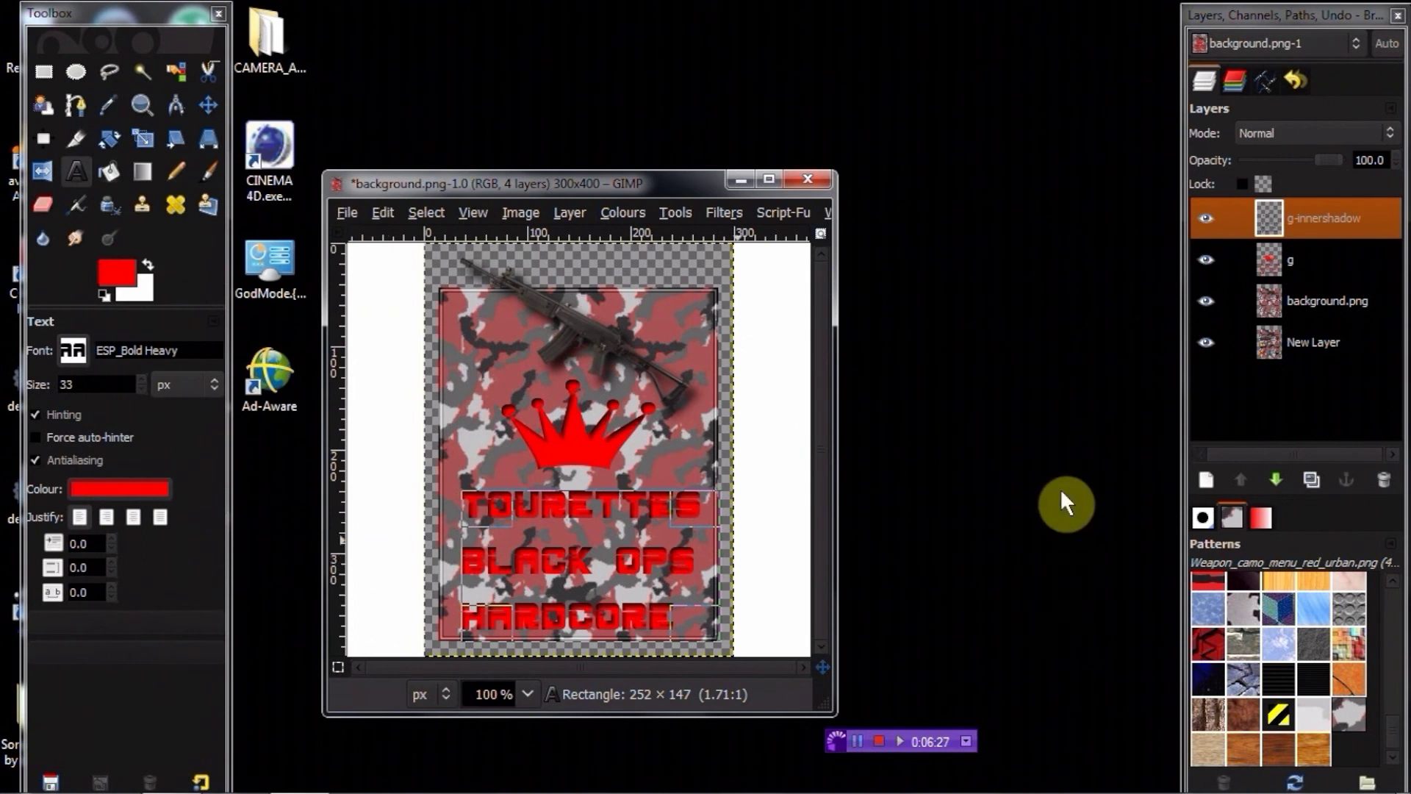
Merge the inner shadow layer into the crown-and-text layer, and merge that result into the background.png layer
{"action": "right_click", "coordinate": [1355, 210]}
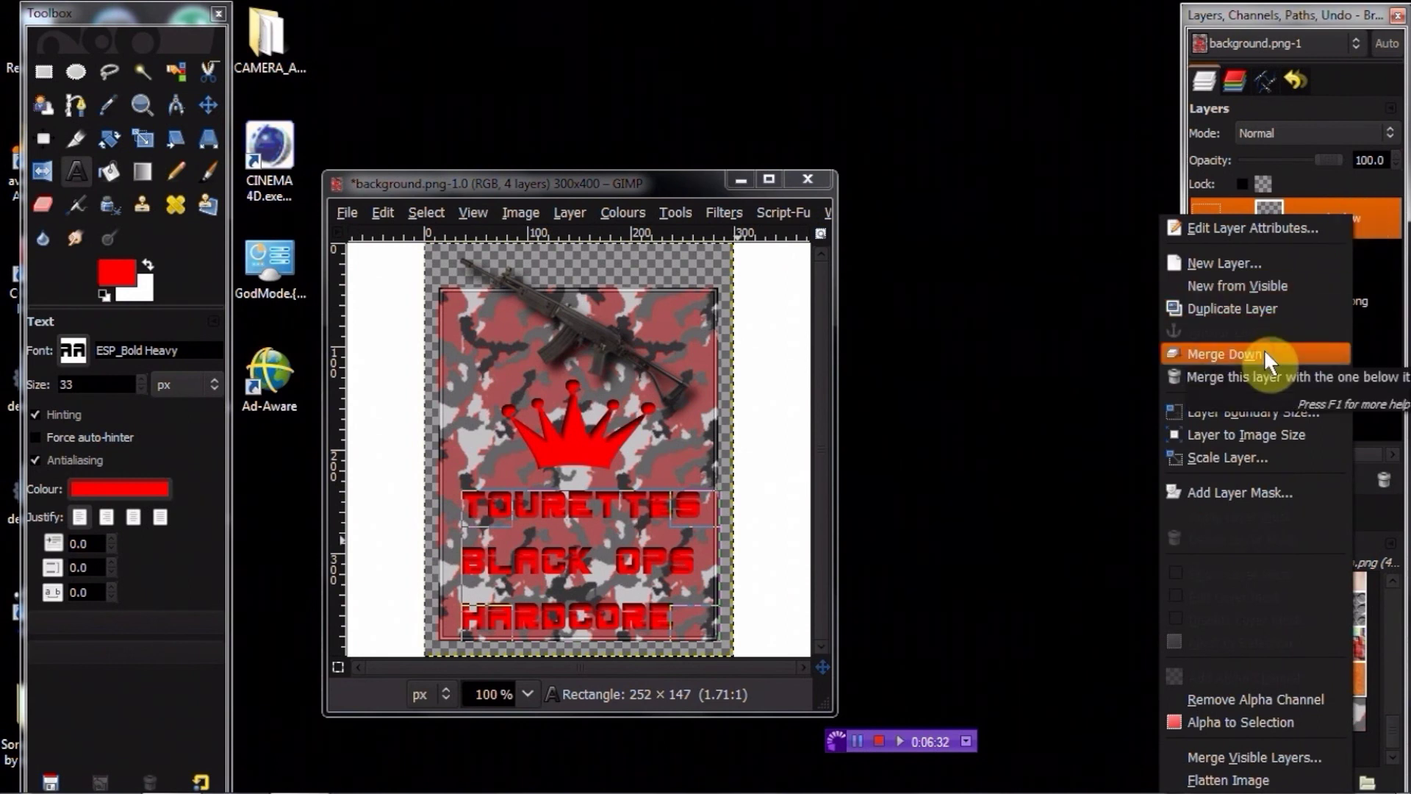
{"action": "left_click", "coordinate": [1263, 348]}
{"action": "right_click", "coordinate": [1334, 205]}
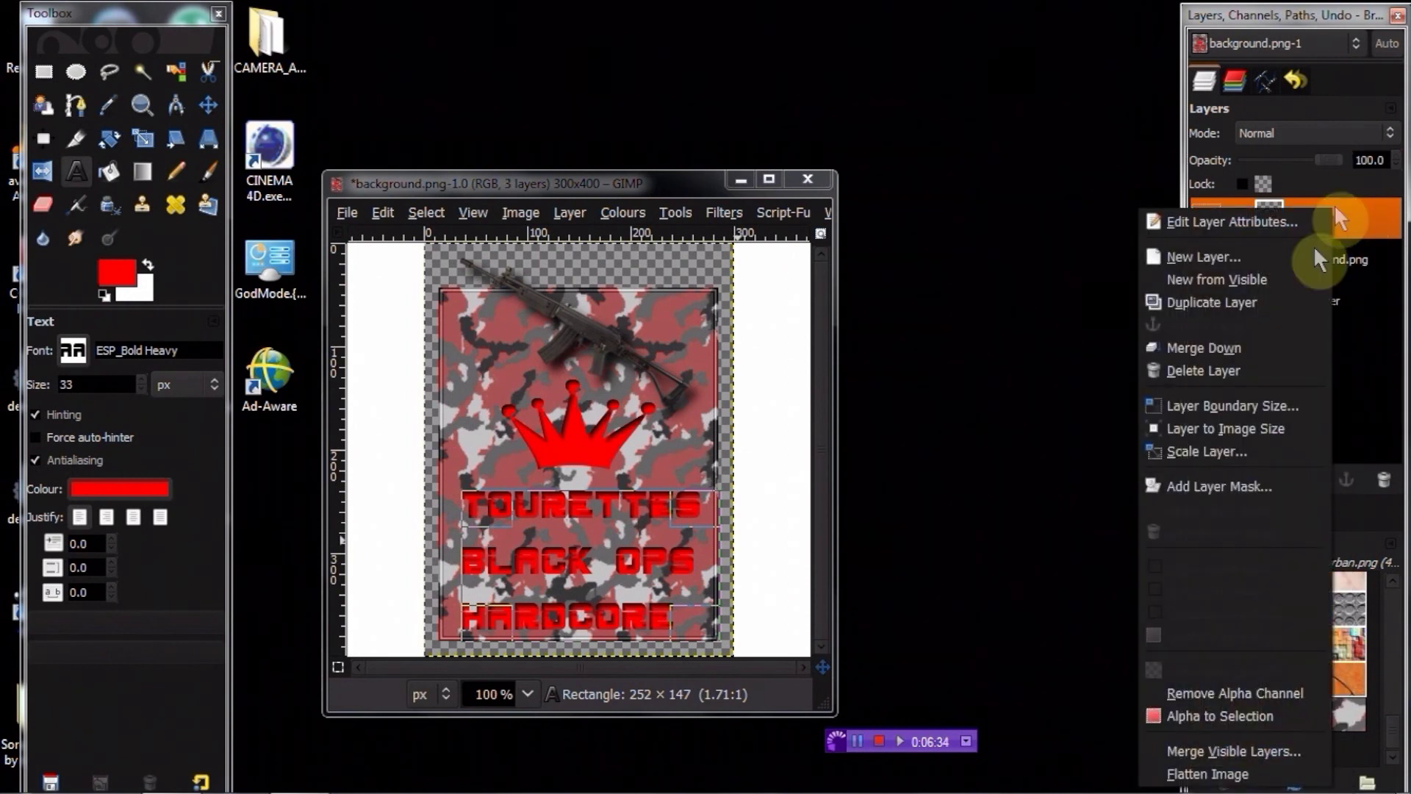
{"action": "left_click", "coordinate": [1242, 348]}
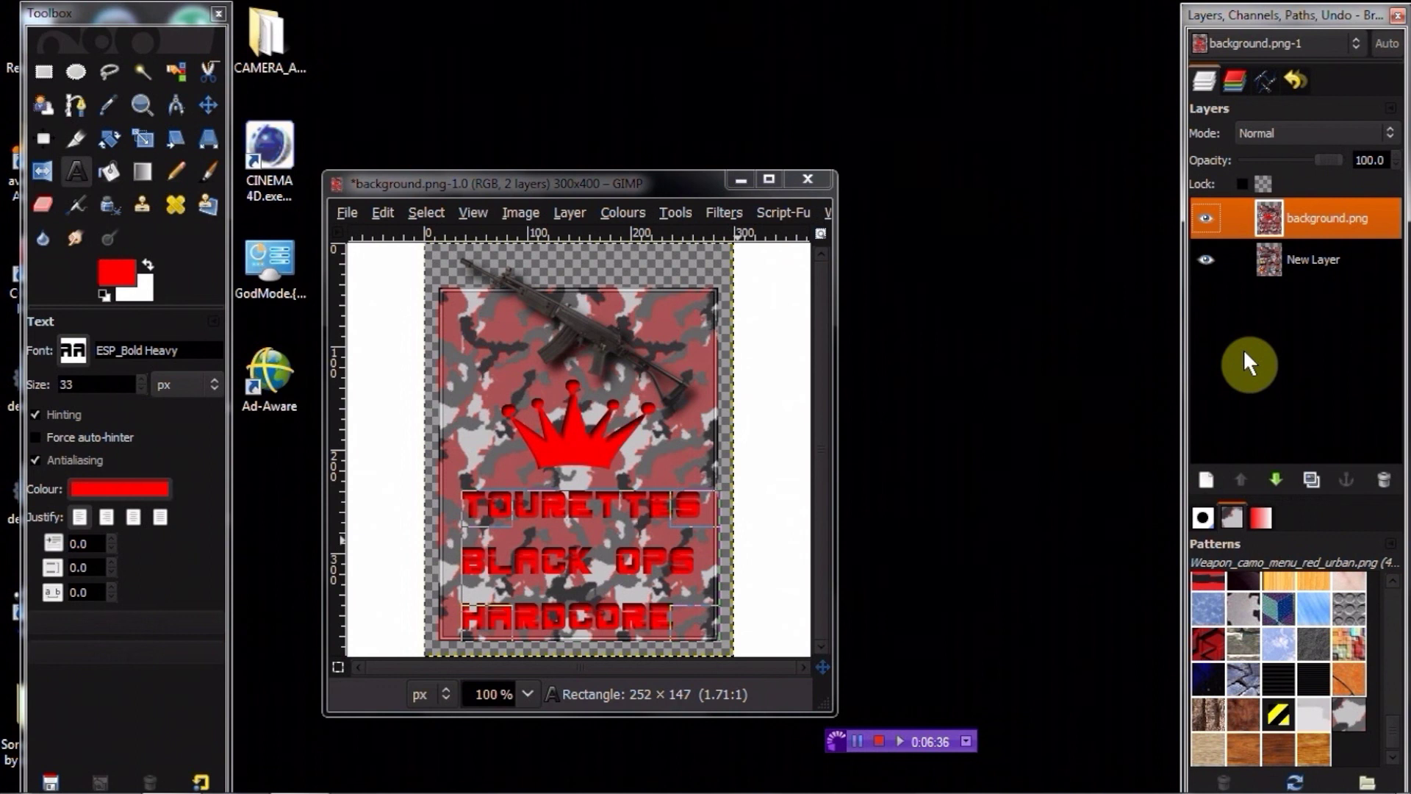
Toggle the background.png layer's visibility repeatedly to preview how the two frames alternate, leaving the layer visible
{"action": "left_click", "coordinate": [1209, 215]}
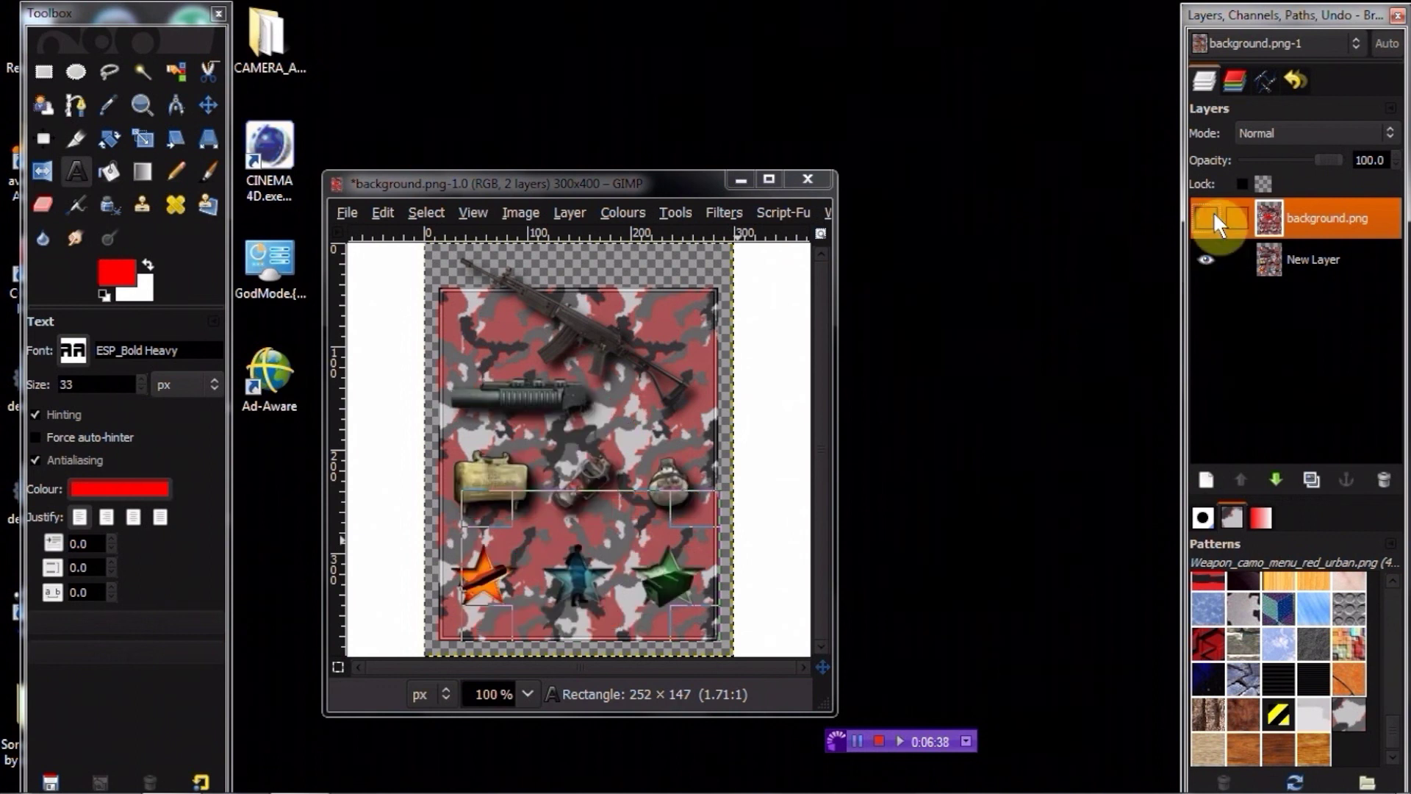
{"action": "left_click", "coordinate": [1212, 210]}
{"action": "left_click", "coordinate": [1213, 210]}
{"action": "left_click", "coordinate": [1212, 210]}
{"action": "left_click", "coordinate": [1213, 210]}
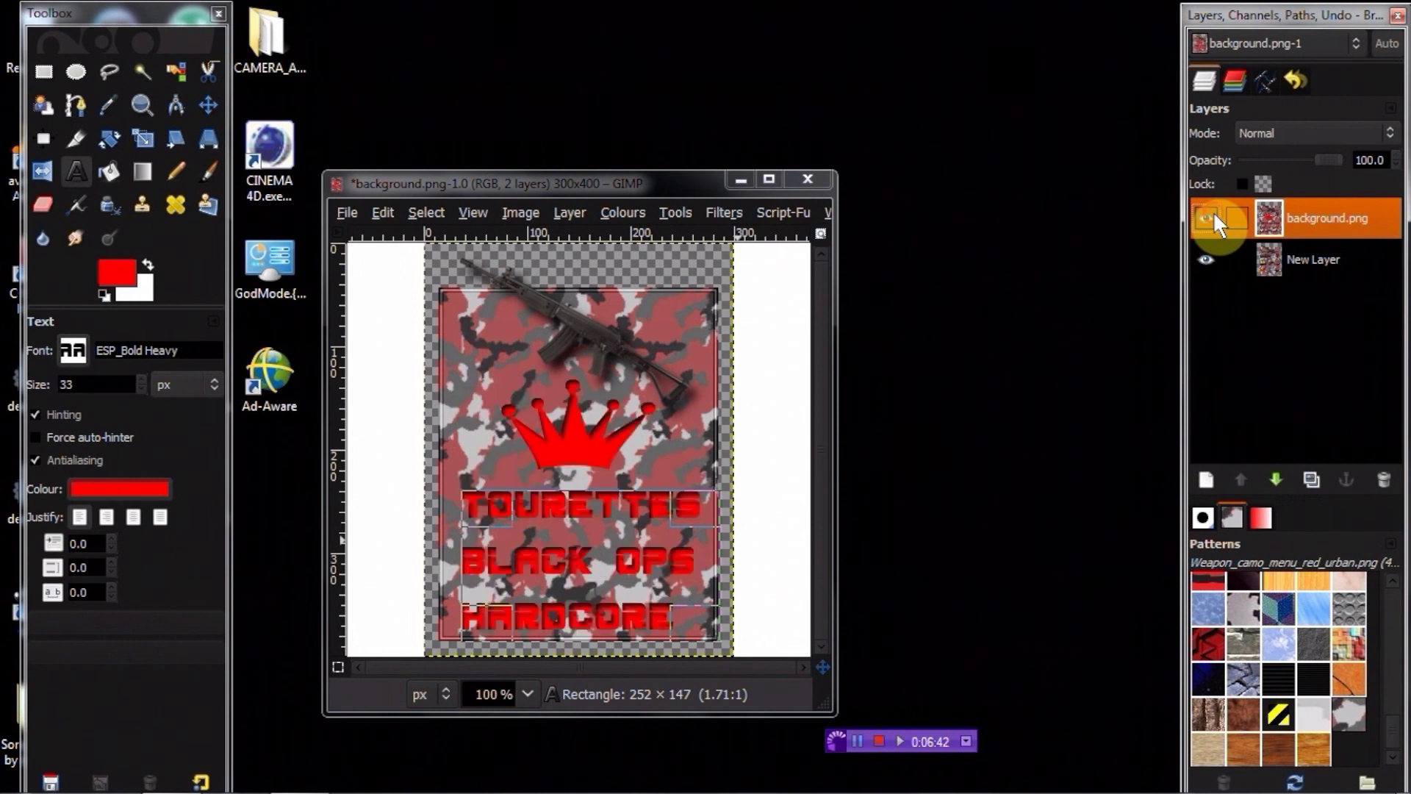
{"action": "left_click", "coordinate": [1212, 210]}
{"action": "left_click", "coordinate": [1213, 210]}
{"action": "left_click", "coordinate": [1212, 210]}
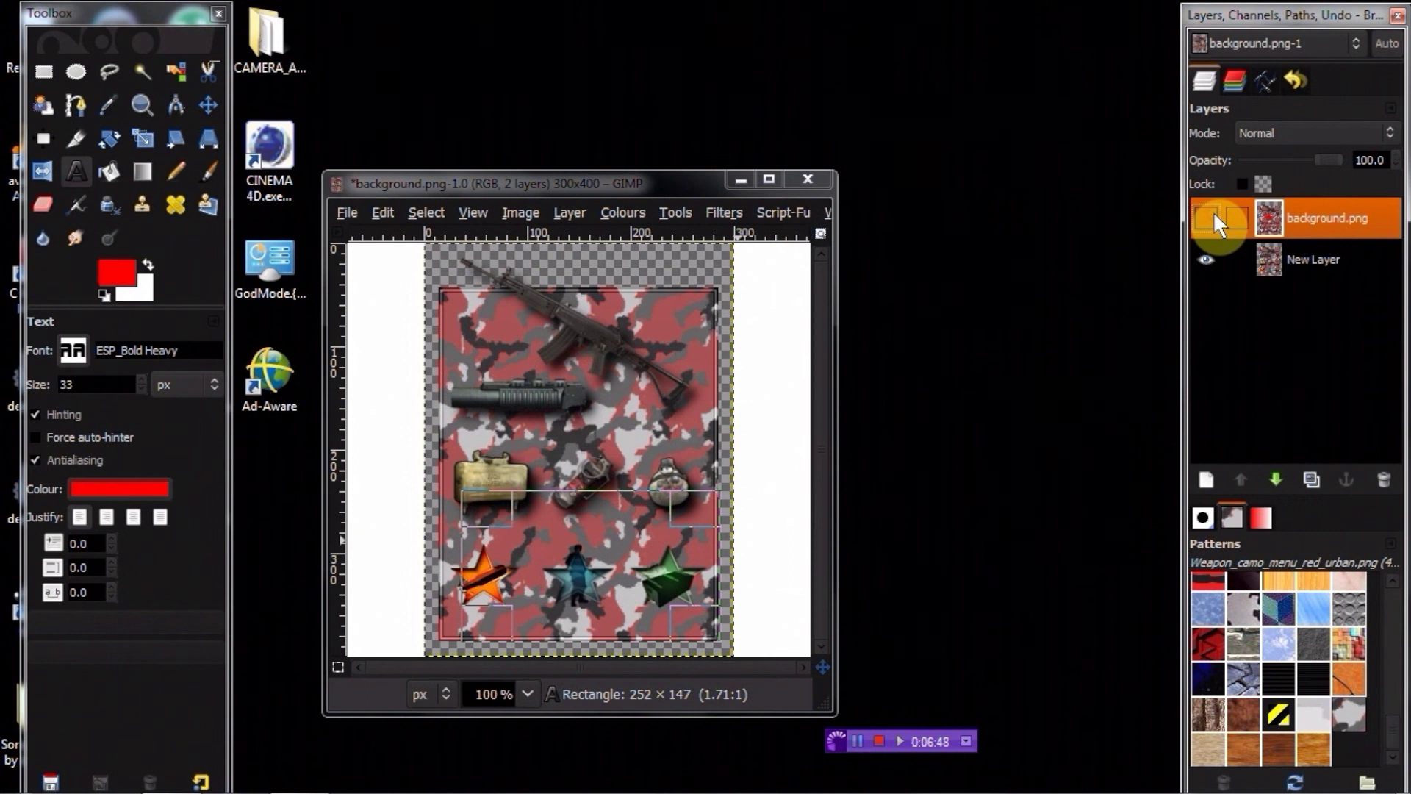
{"action": "left_click", "coordinate": [1206, 218]}
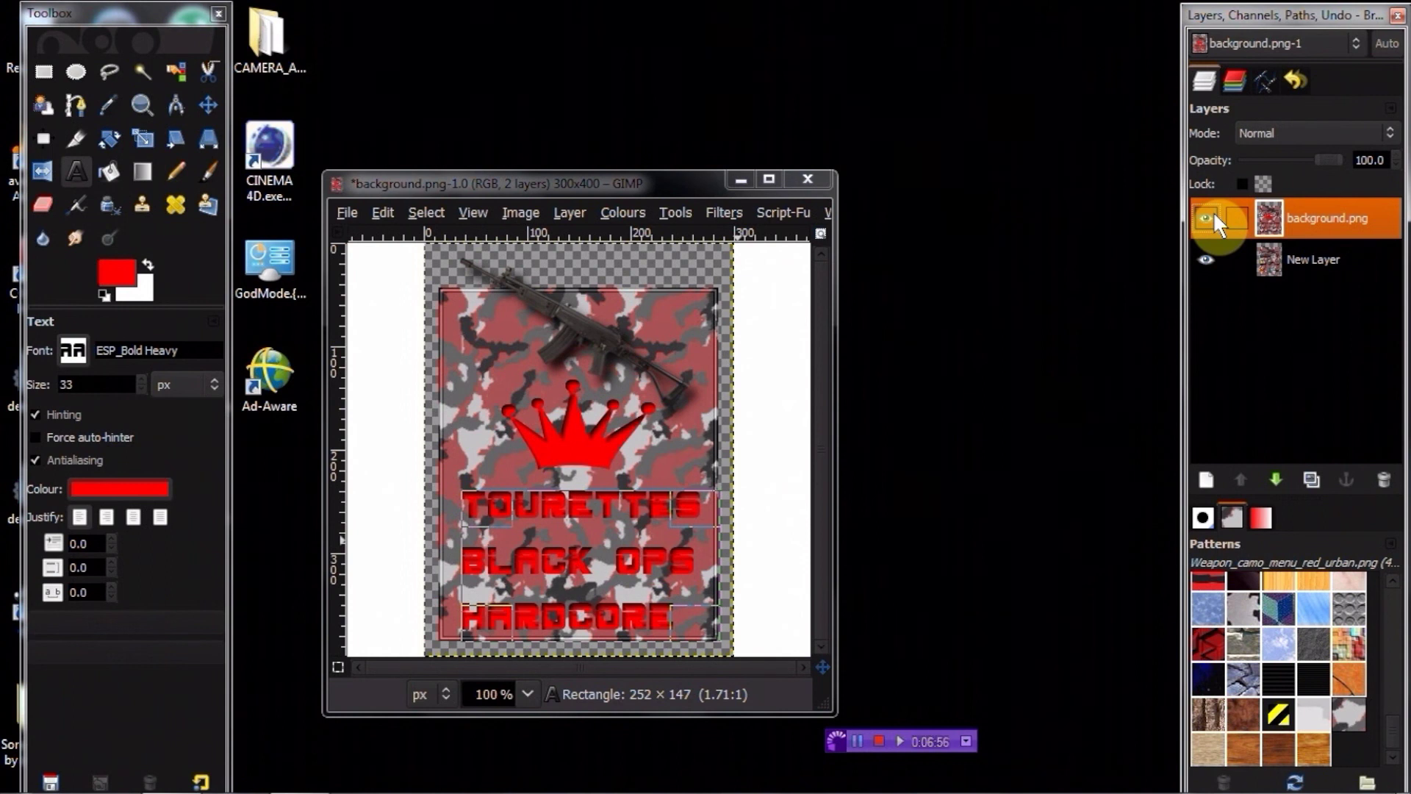
Start saving the image under a new file name, galiltut.gif, in the TUT RENDERS folder
{"action": "left_click", "coordinate": [346, 212]}
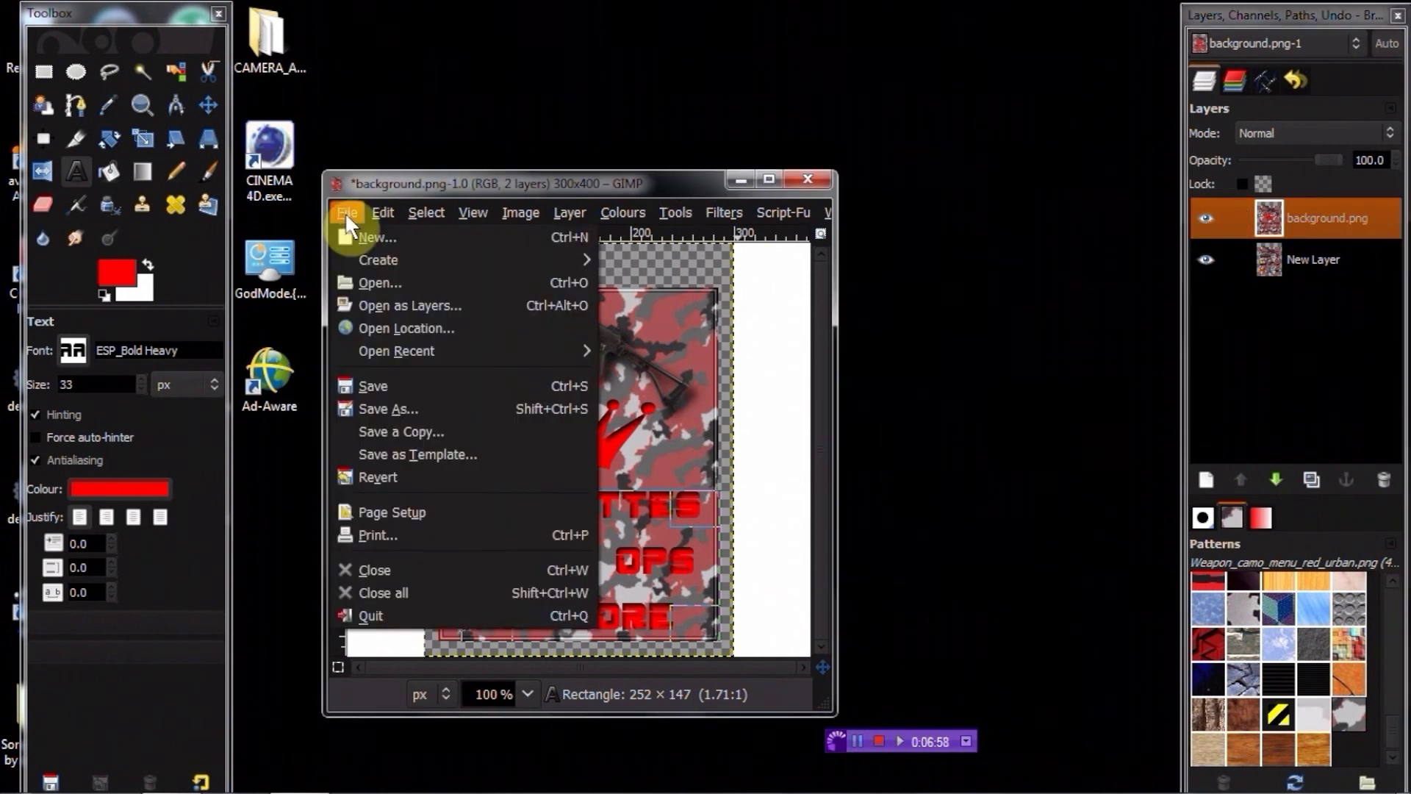
{"action": "left_click", "coordinate": [397, 410]}
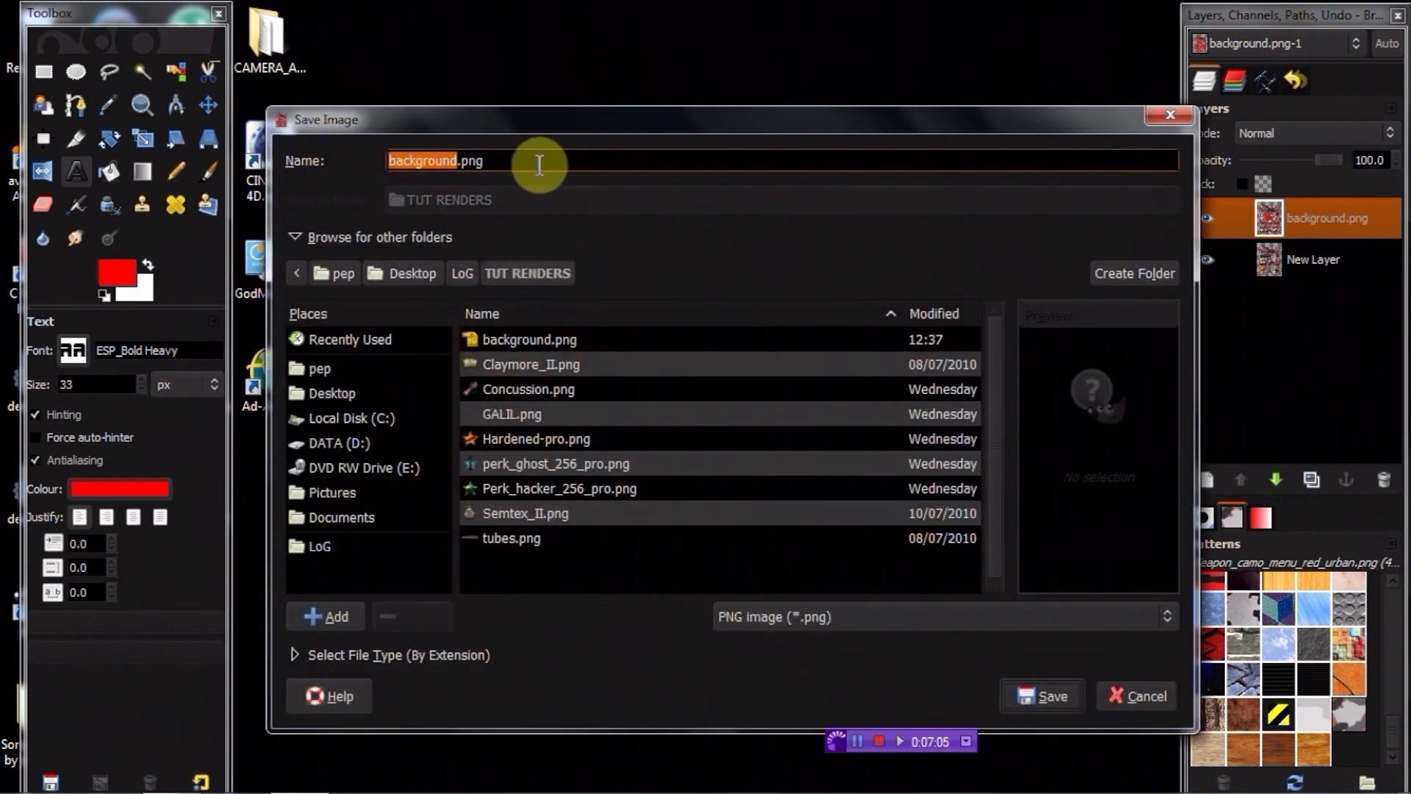
{"action": "type", "text": "g"}
{"action": "type", "text": "ali"}
{"action": "type", "text": "l"}
{"action": "type", "text": "tut"}
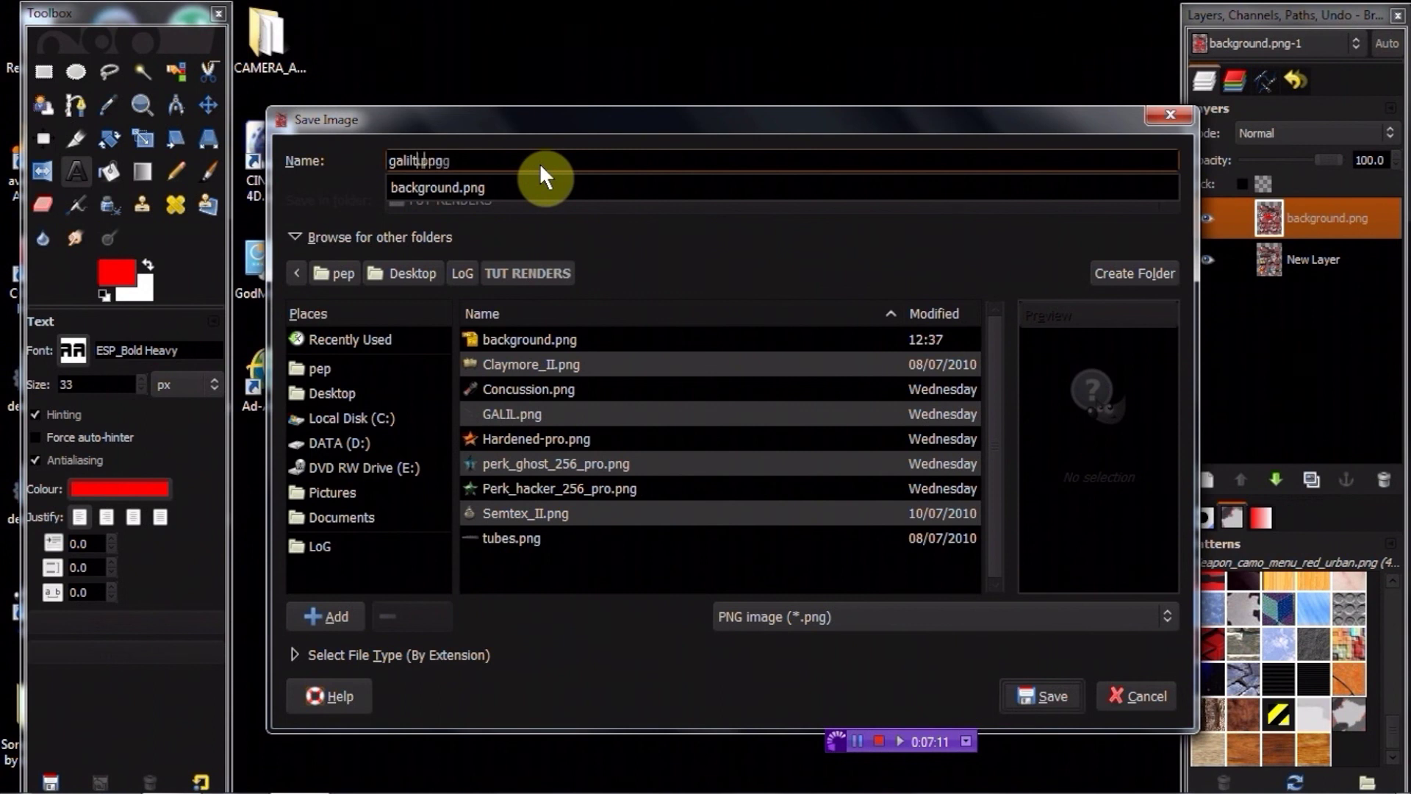
{"action": "left_click", "coordinate": [537, 160]}
{"action": "left_click", "coordinate": [536, 160]}
{"action": "key", "text": "BackSpace"}
{"action": "key", "text": "BackSpace"}
{"action": "key", "text": "BackSpace"}
{"action": "type", "text": "gif"}
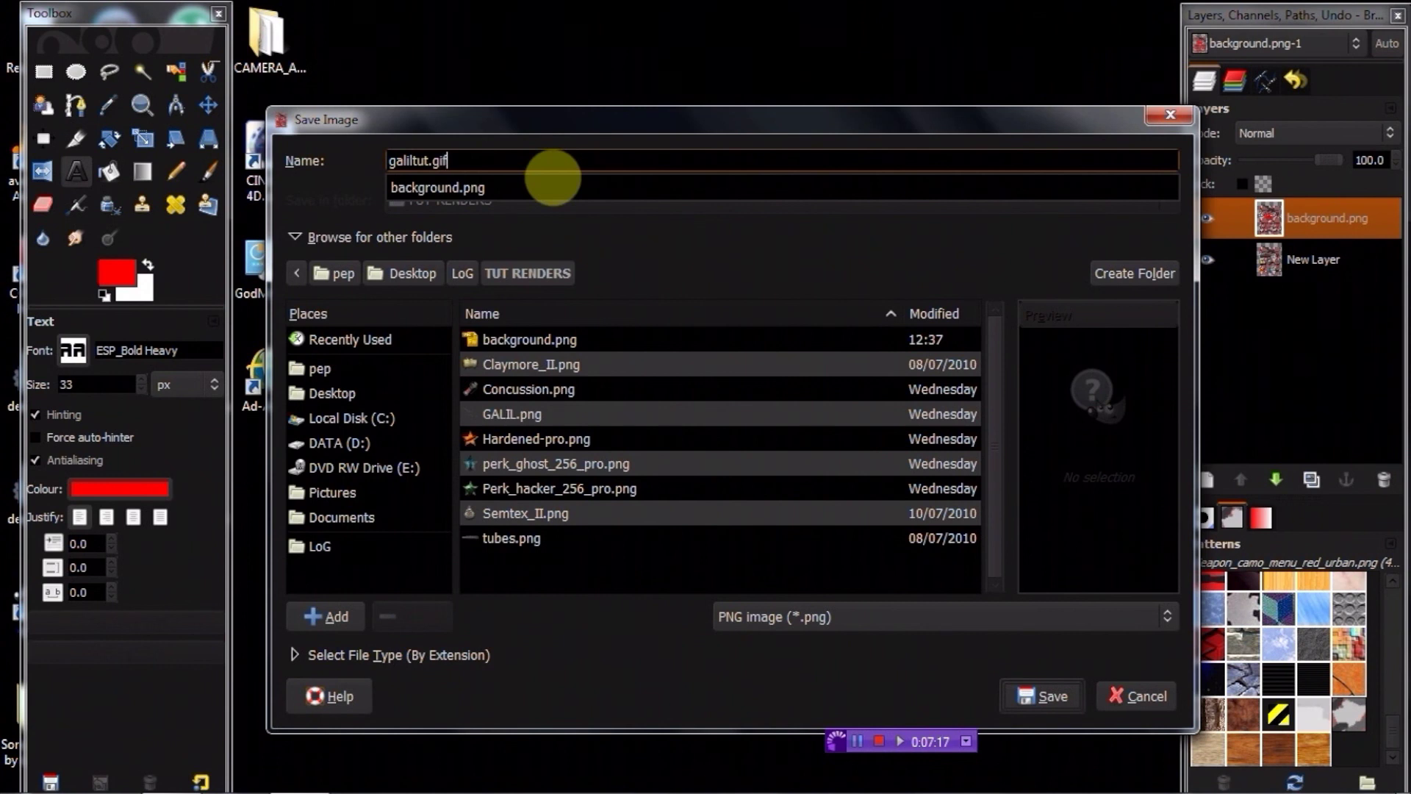
{"action": "left_click", "coordinate": [587, 126]}
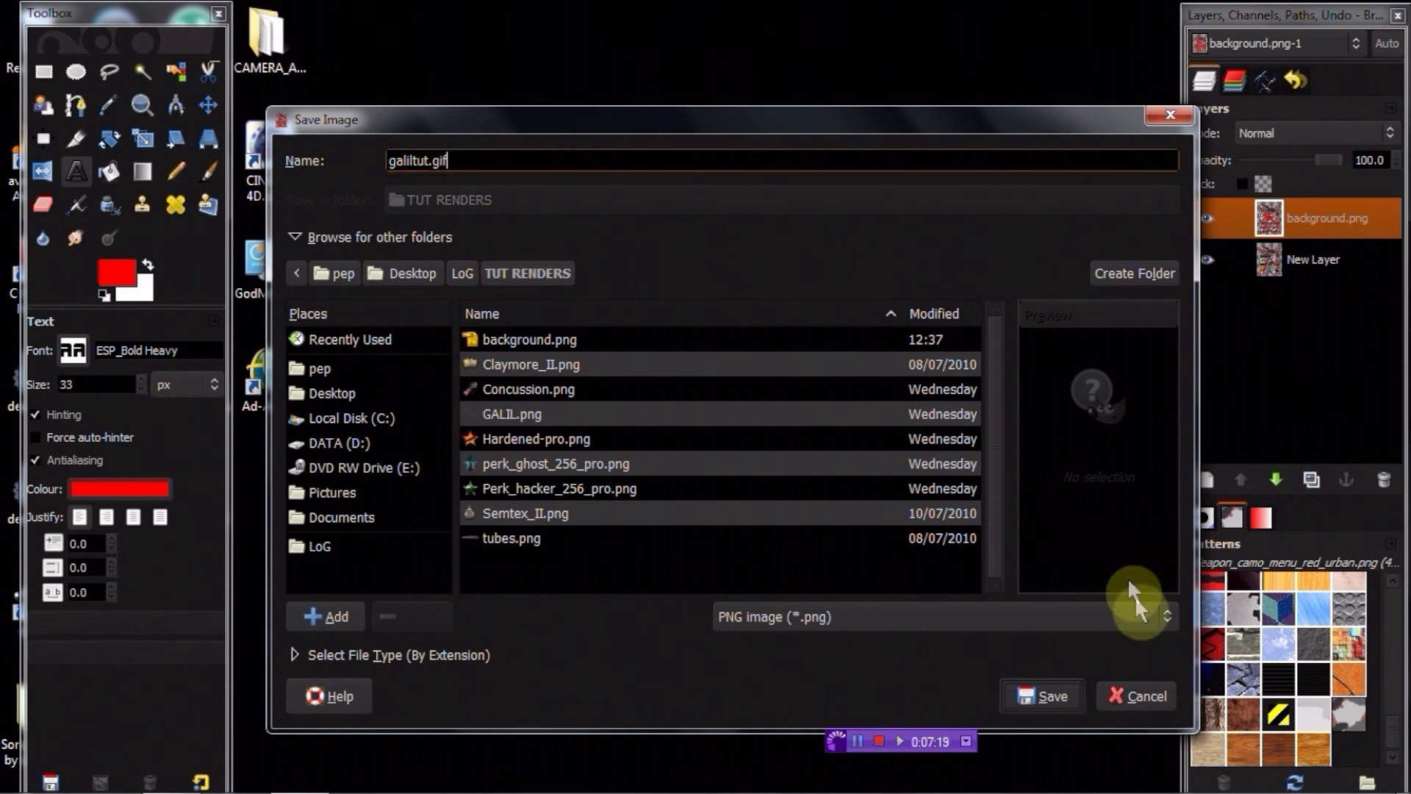
Set the file type to GIF image and export the layers as an animation
{"action": "left_click", "coordinate": [1136, 617]}
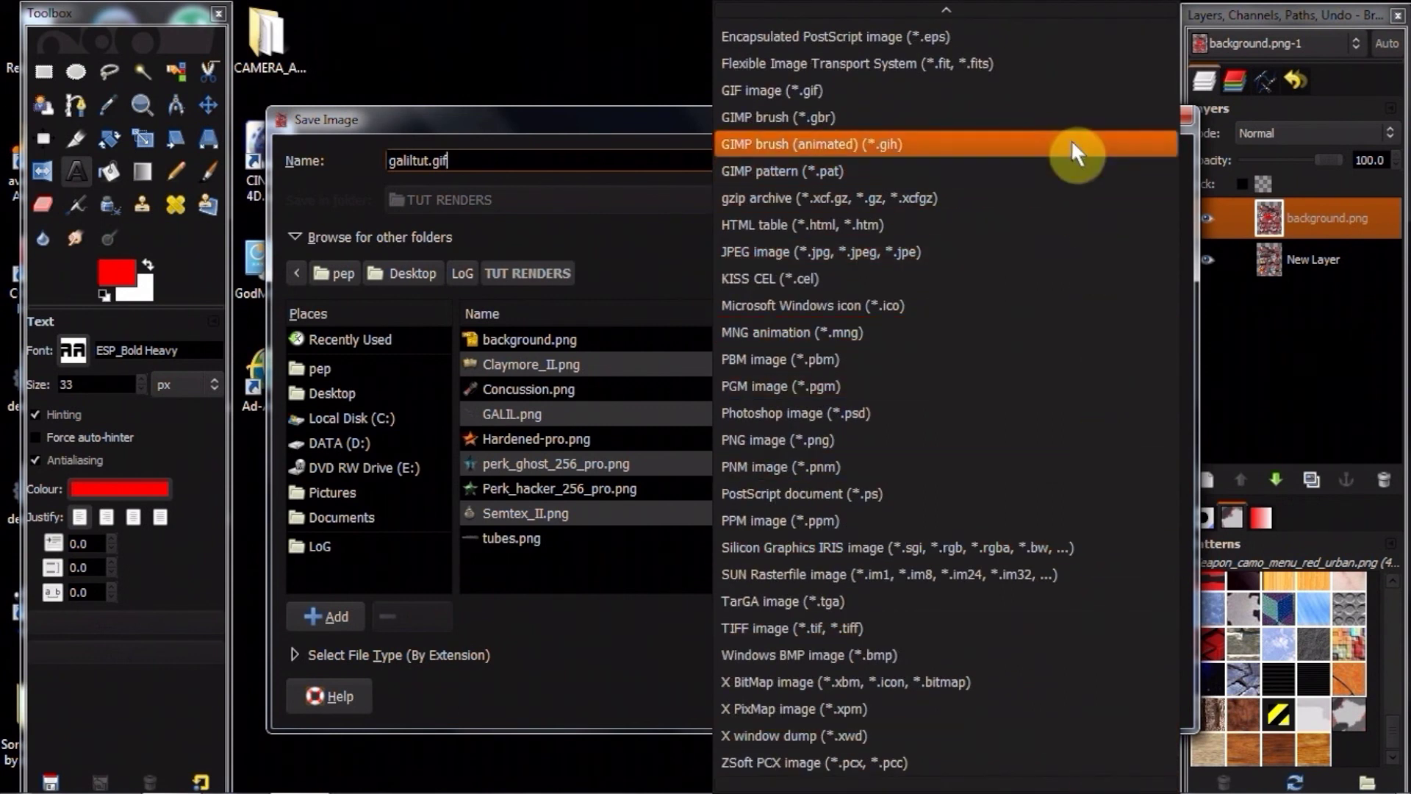
{"action": "left_click", "coordinate": [1044, 90]}
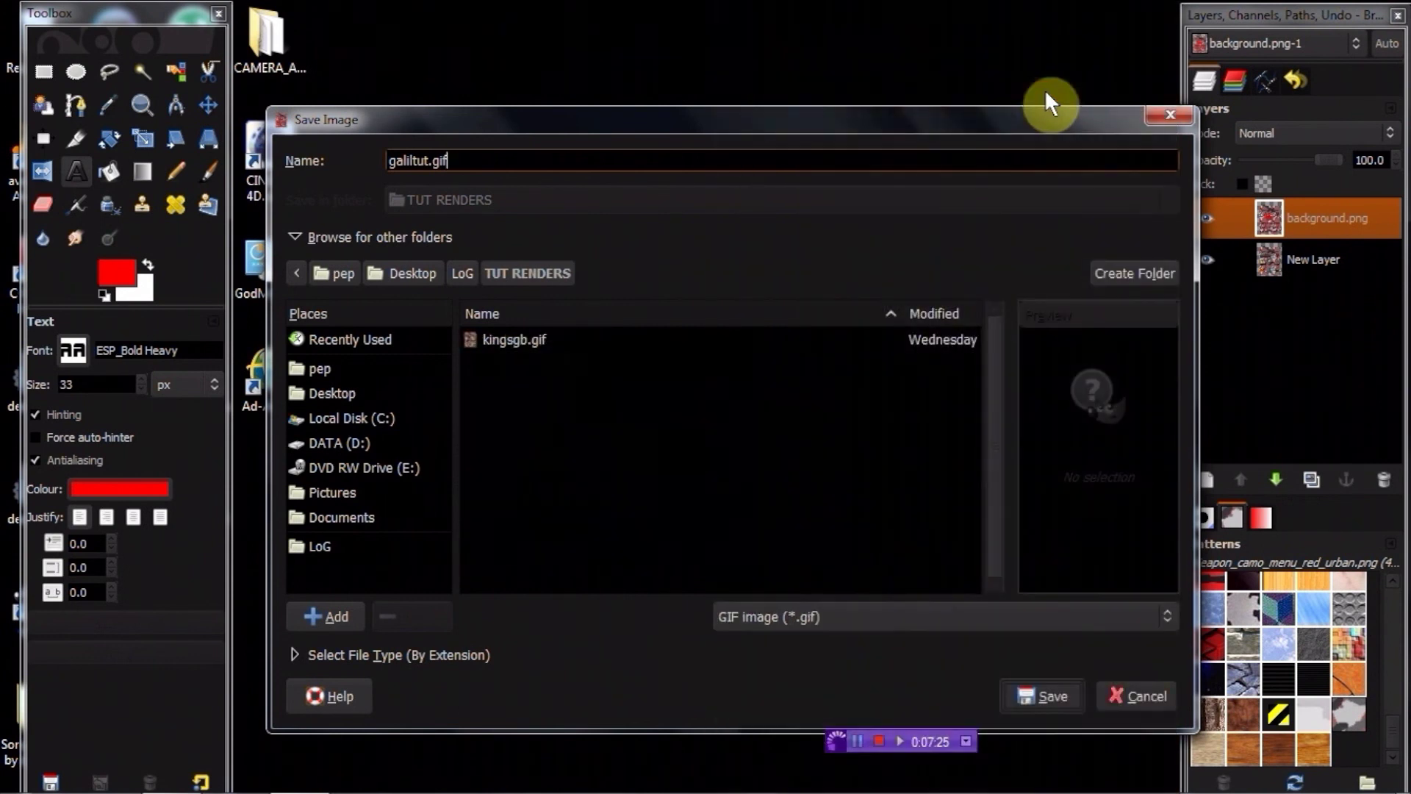
{"action": "left_click", "coordinate": [1048, 692]}
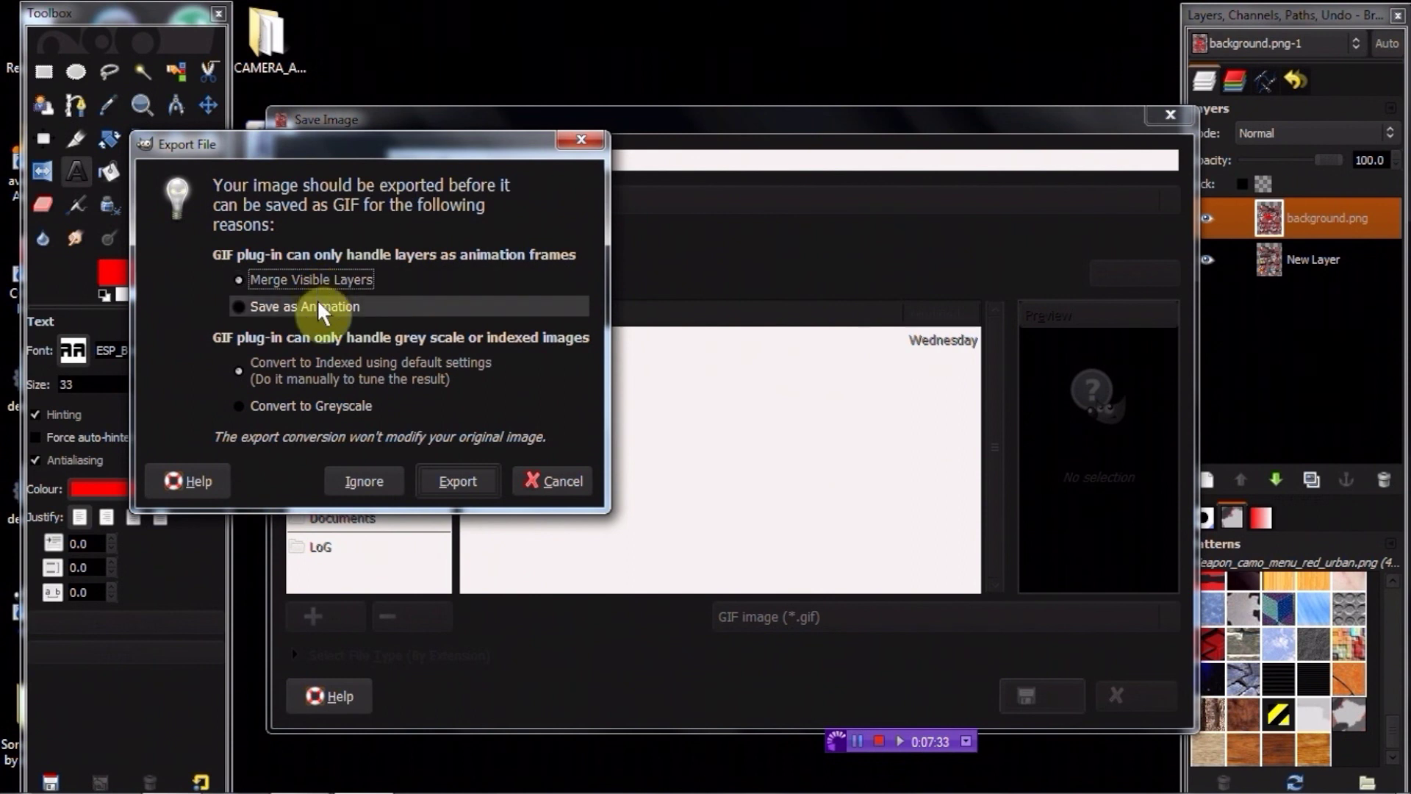
{"action": "left_click", "coordinate": [319, 304]}
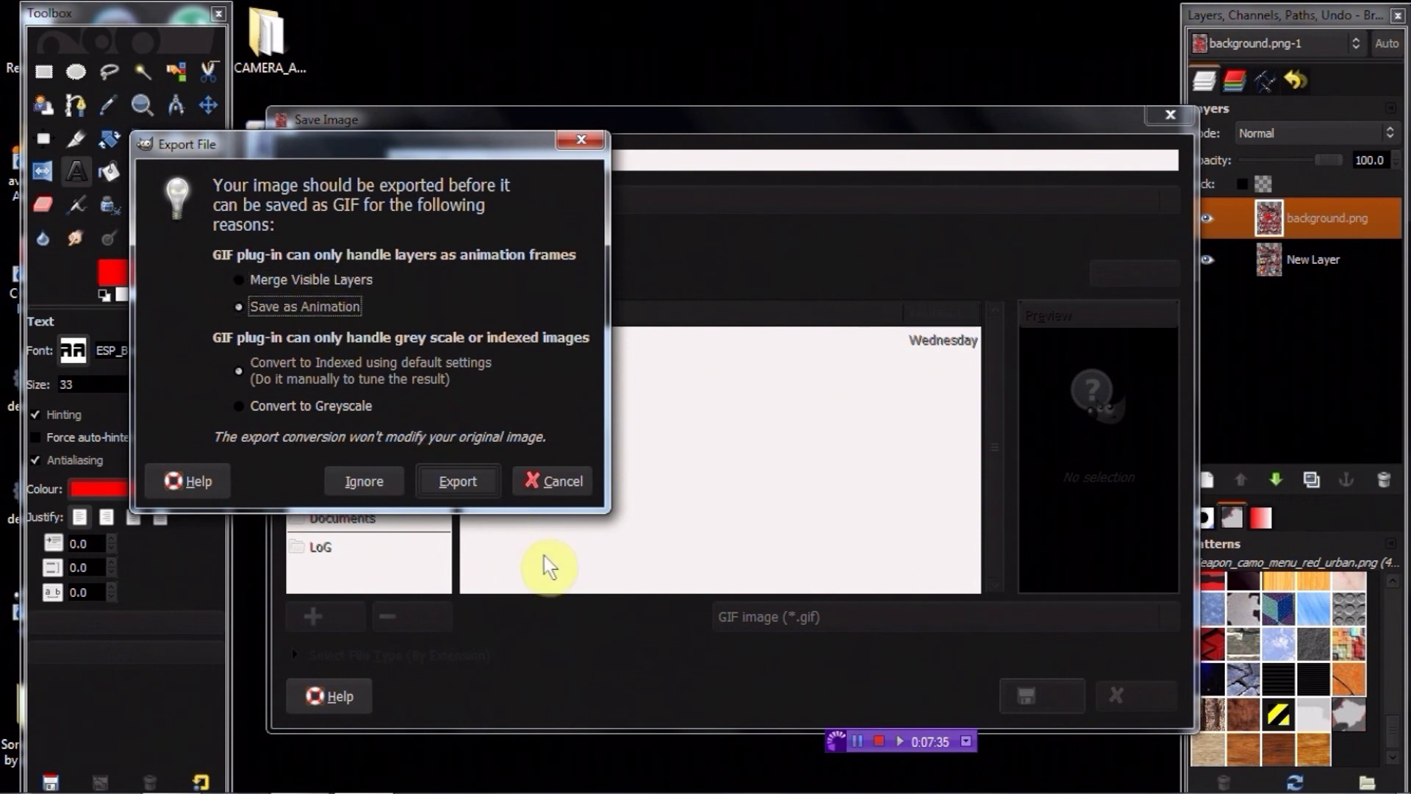
{"action": "left_click", "coordinate": [465, 482]}
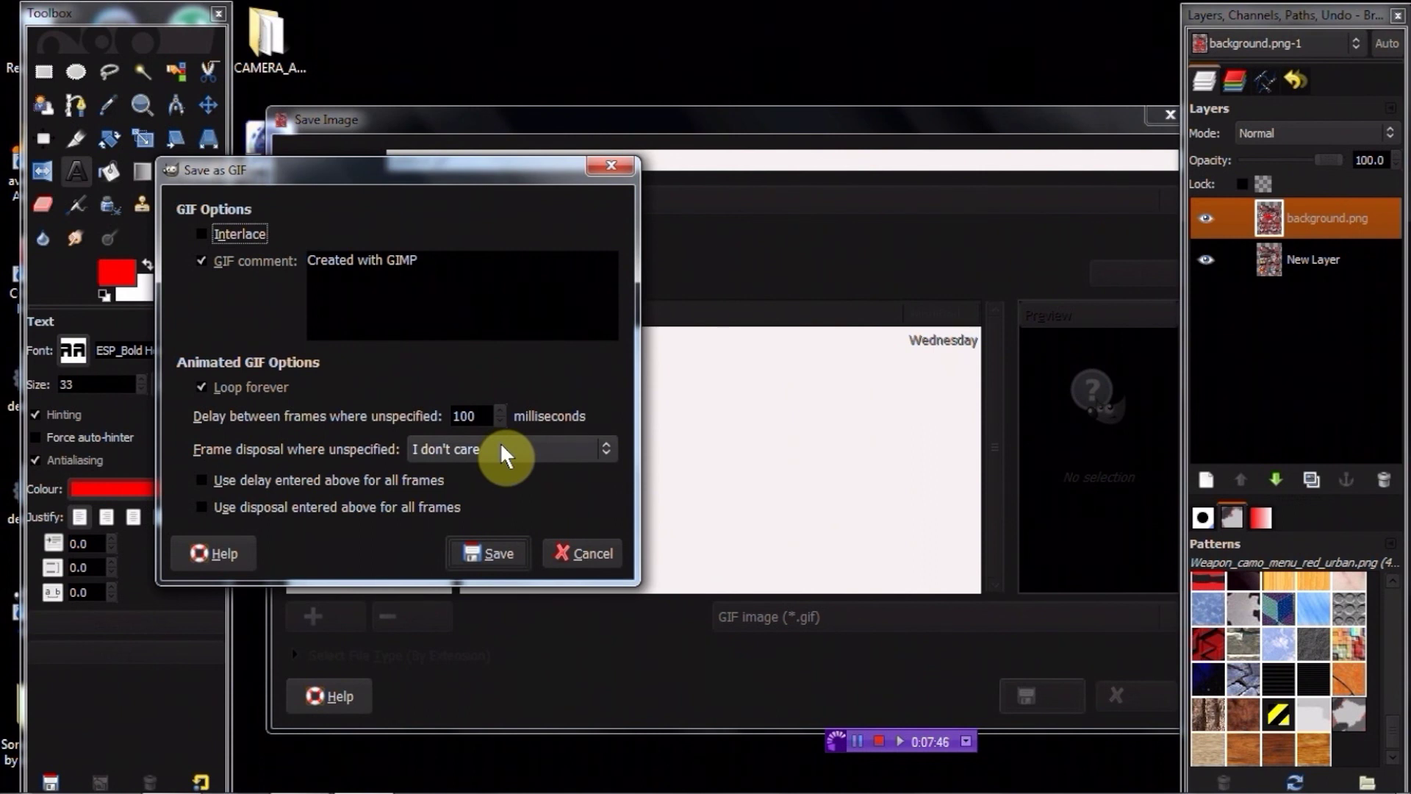
Set the delay between frames to 1604 milliseconds and save the looping GIF
{"action": "scroll", "coordinate": [500, 415], "scroll_direction": "up", "scroll_amount": 17}
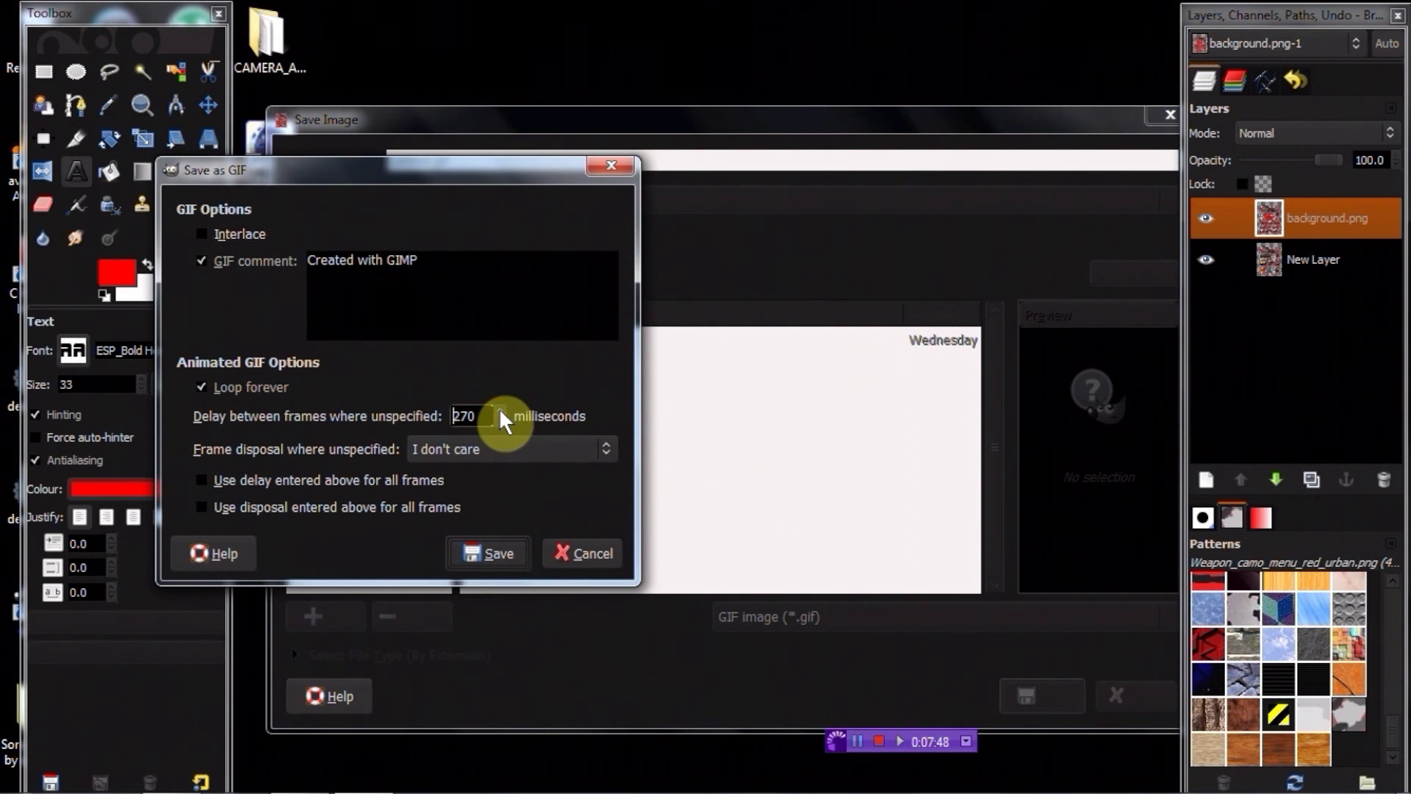
{"action": "left_click", "coordinate": [500, 411]}
{"action": "left_click", "coordinate": [499, 409]}
{"action": "left_click", "coordinate": [500, 410]}
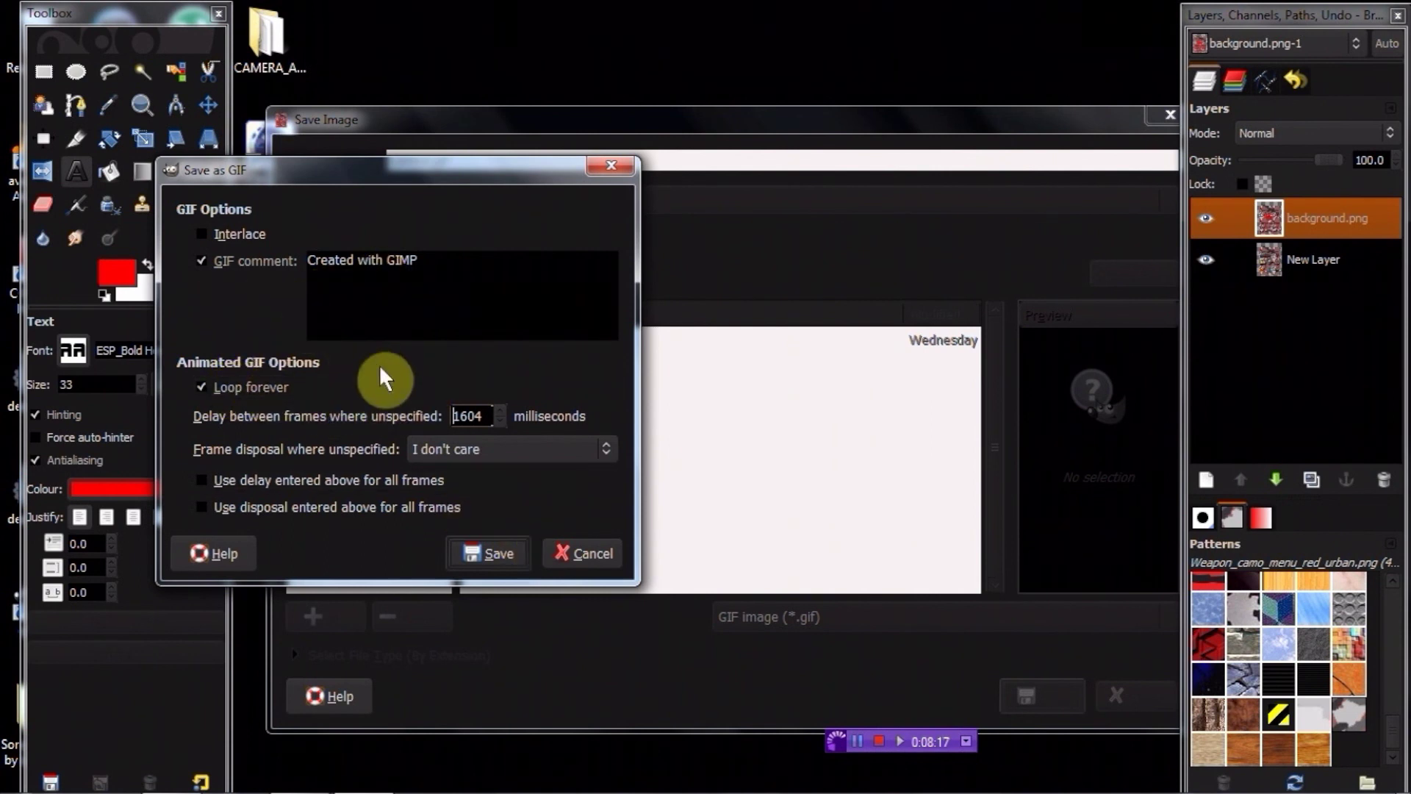
{"action": "left_click", "coordinate": [504, 550]}
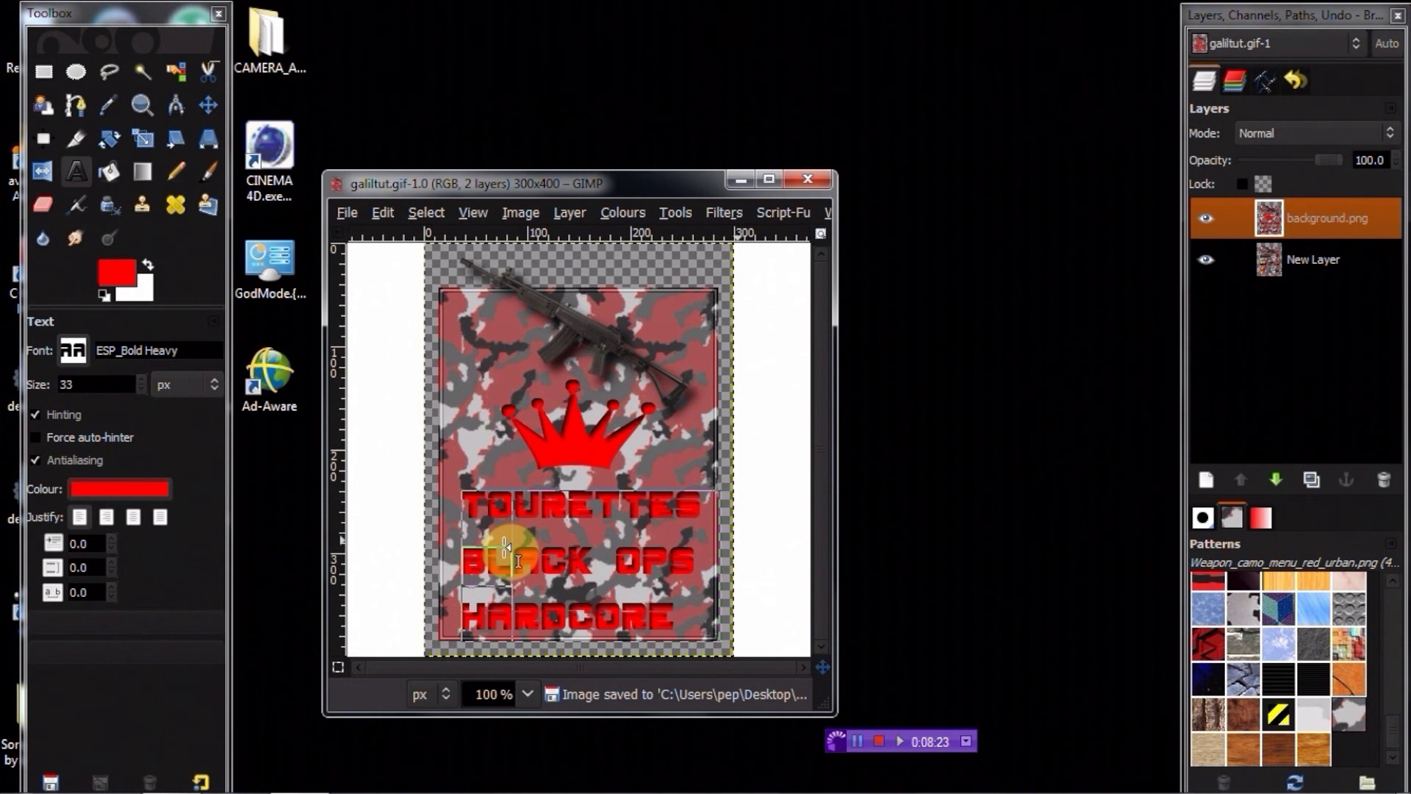
{"action": "left_click", "coordinate": [506, 547]}
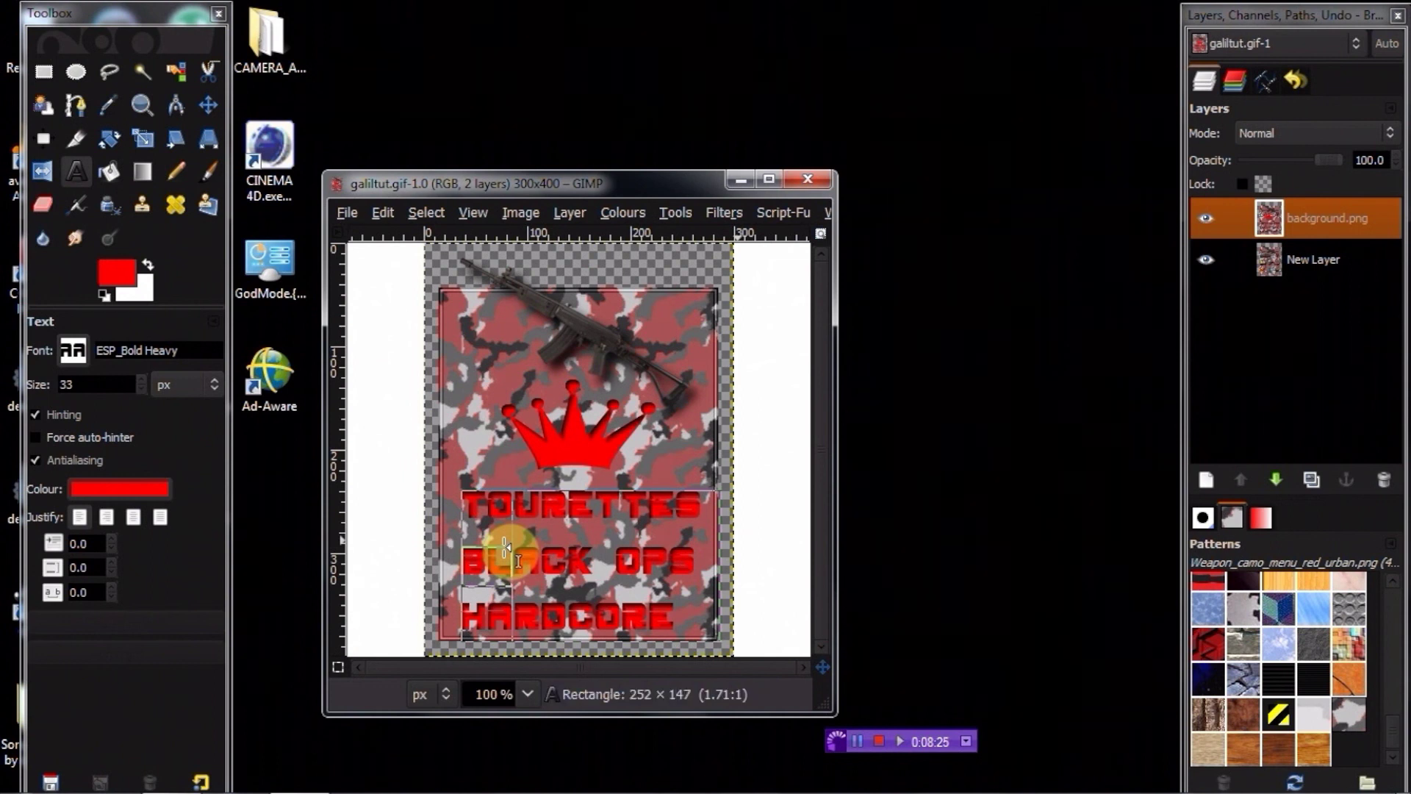